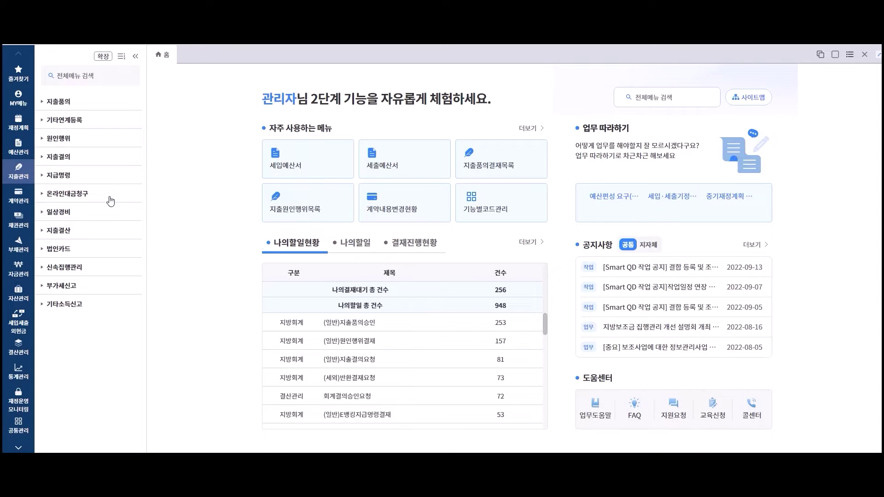
Open the 지급품의결재요청 form under 일상경비지급품의 and enter 테스트 as both the title (제목) and the execution details (집행내용)
click(48, 213)
click(64, 229)
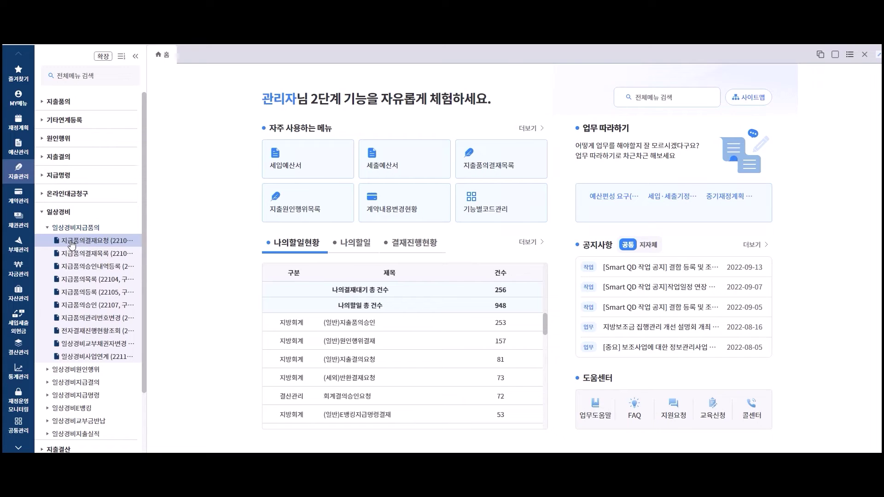
click(72, 240)
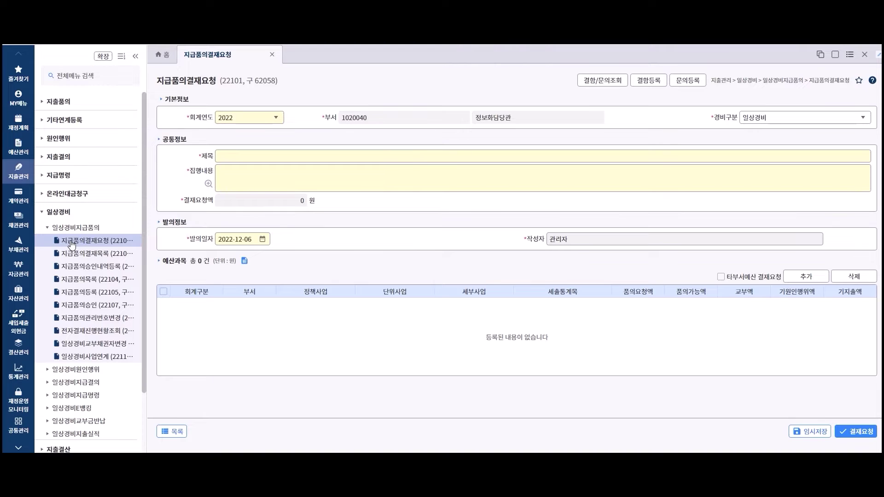
click(239, 155)
text(테스트)
key(Tab)
text(테스트)
Look up the department's projects and add the 행정정보화시스템구축 project with statistics item 20702 as the budget item
click(799, 280)
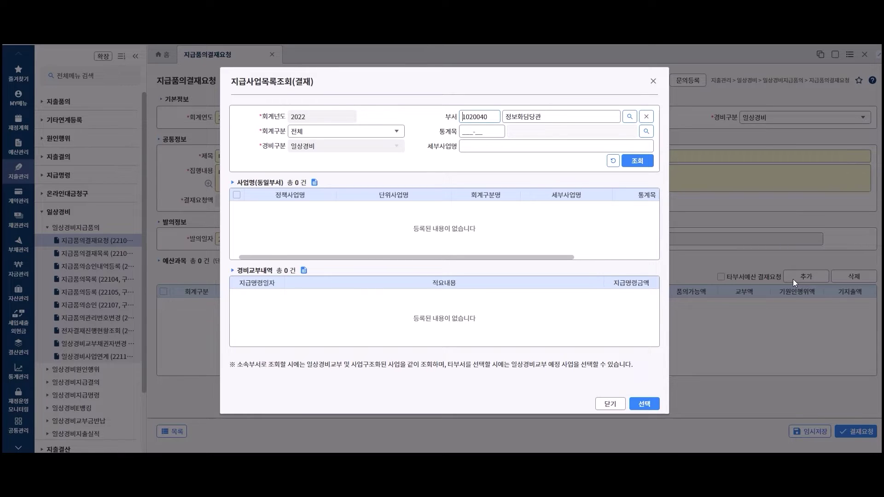
click(652, 161)
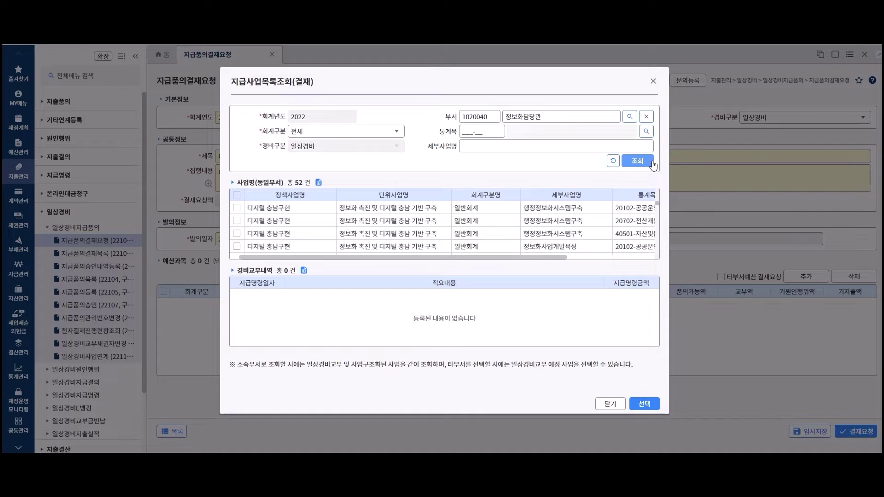
mouse_move(535, 257)
mouse_down()
mouse_move(612, 267)
mouse_move(524, 268)
mouse_up()
click(237, 221)
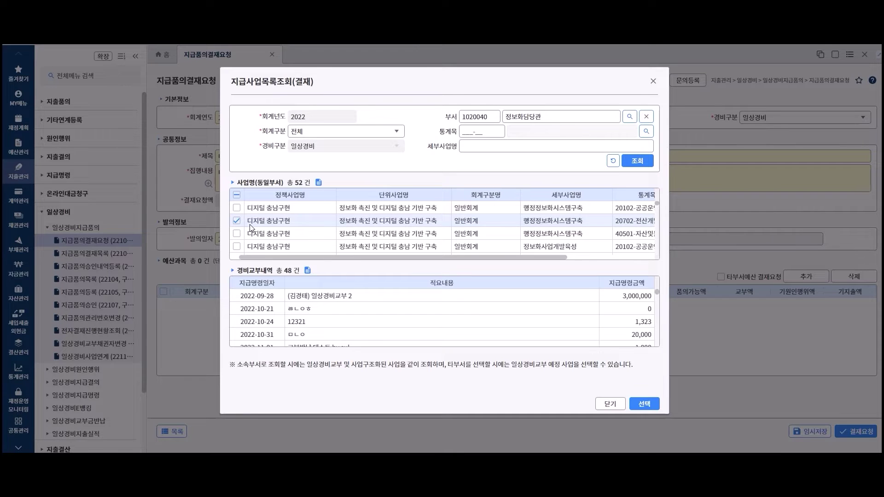
click(656, 404)
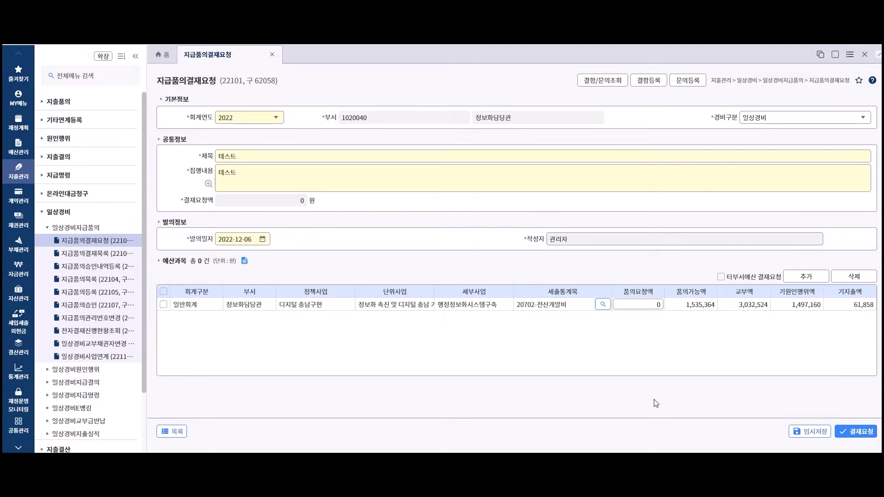
Set the budget item's request amount (품의요청액) to 2,000,000
click(642, 304)
key(BackSpace)
text(2000000)
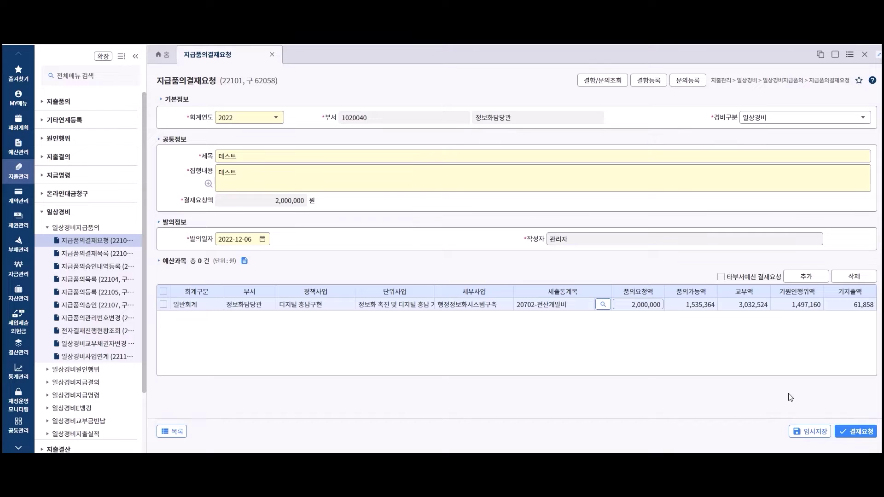
Submit the expense proposal for approval and send its draft document (기안문), confirming both requests
click(856, 431)
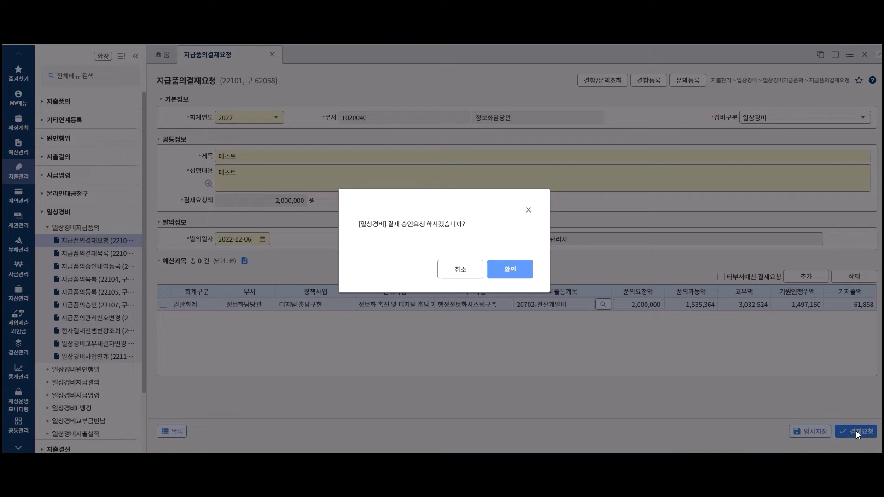
click(510, 272)
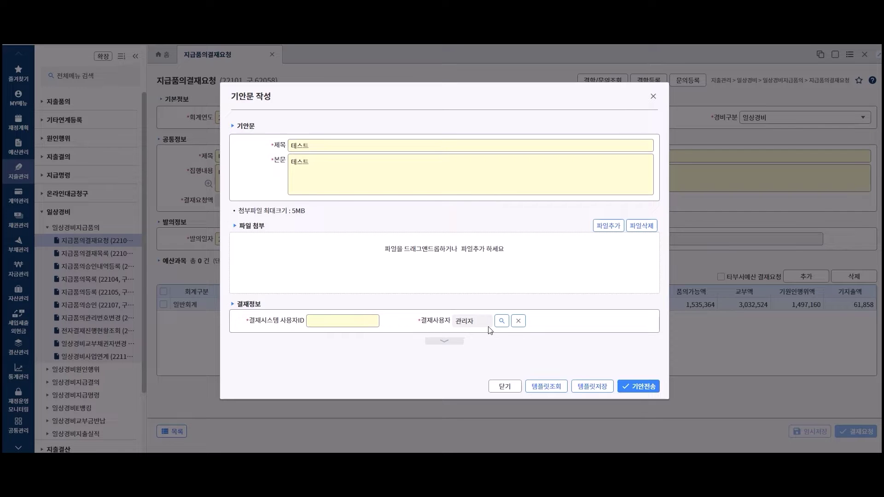
click(638, 389)
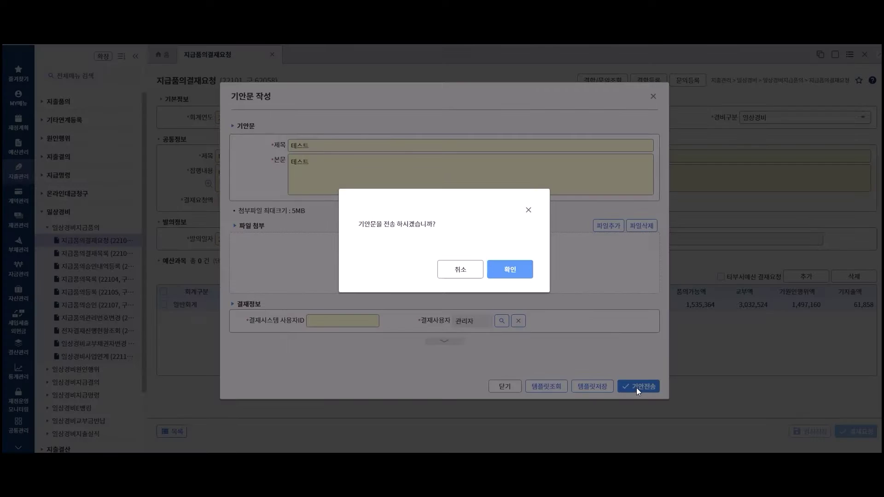
click(513, 277)
click(511, 272)
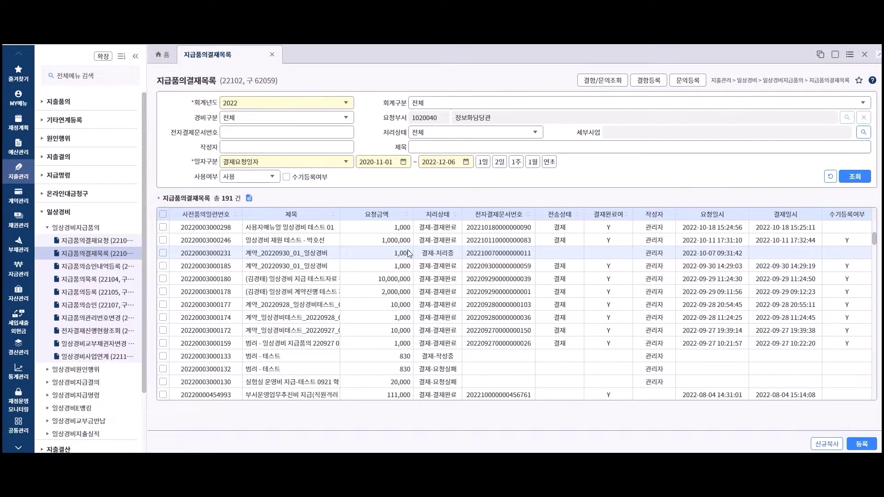
Open 지급품의승인내역등록 and load the approved 테스트 document for 20702-전산개발비 from the electronic approval list
click(120, 271)
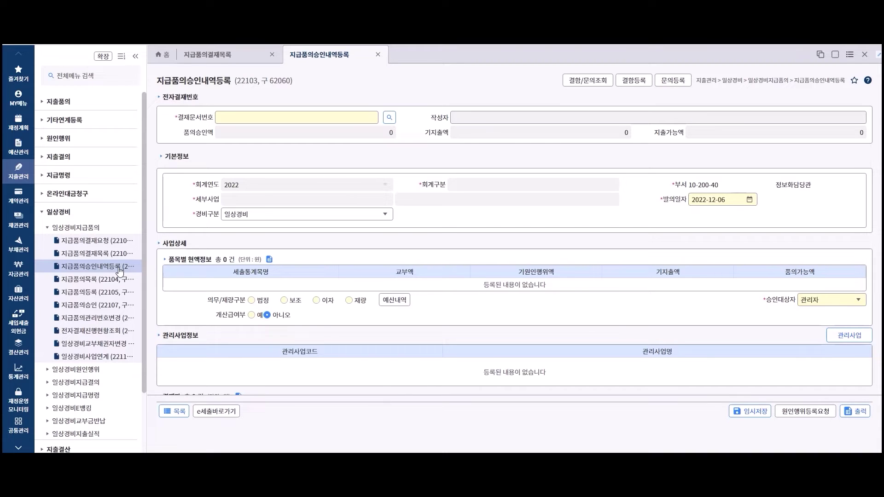
click(390, 121)
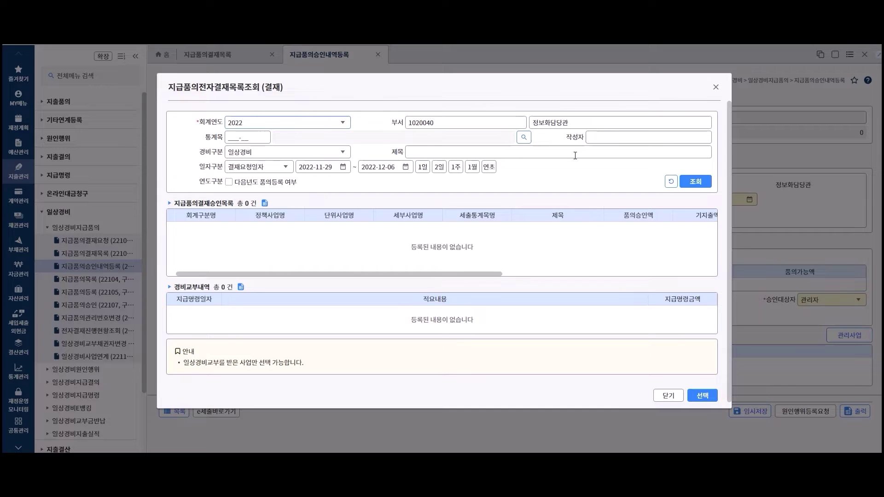
click(701, 184)
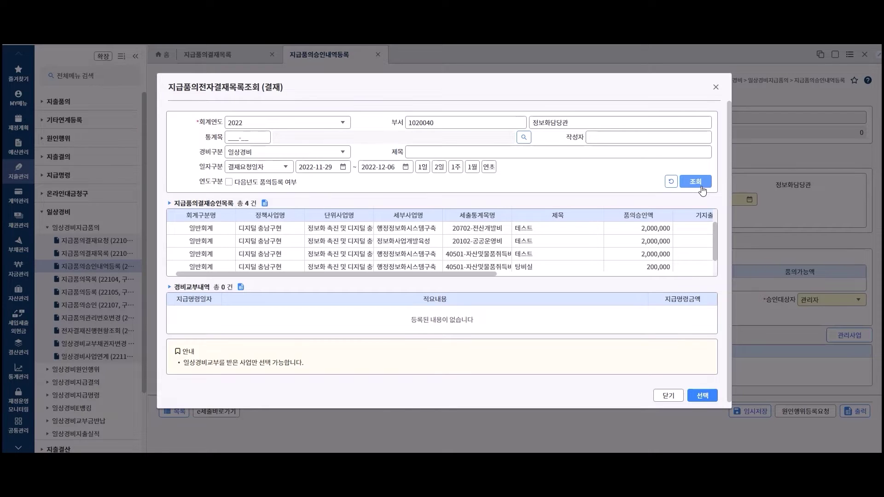
click(618, 227)
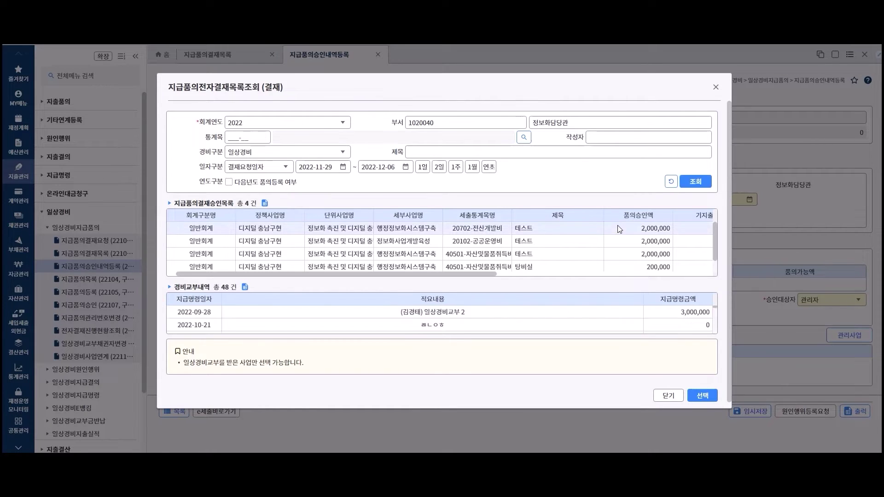
drag(489, 274, 728, 297)
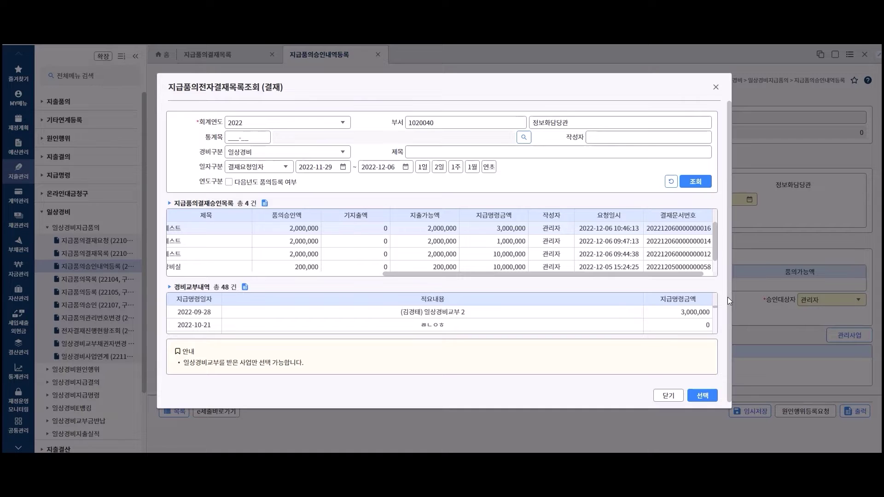
click(651, 315)
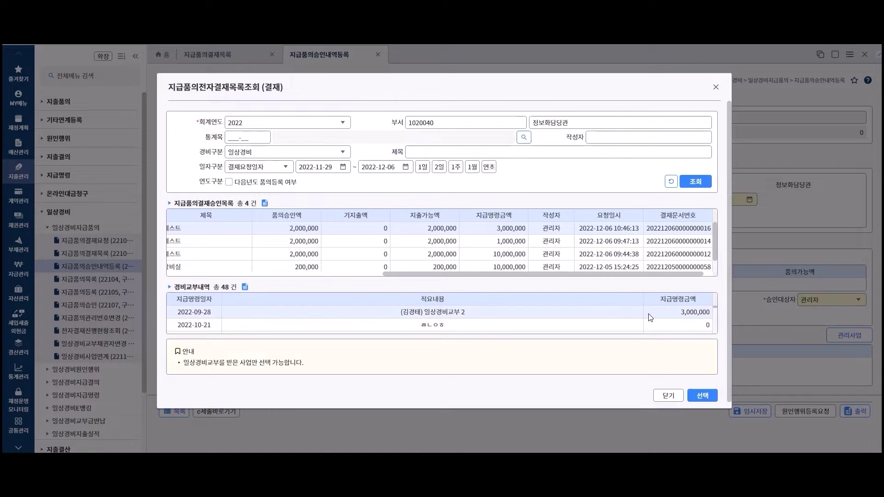
click(702, 396)
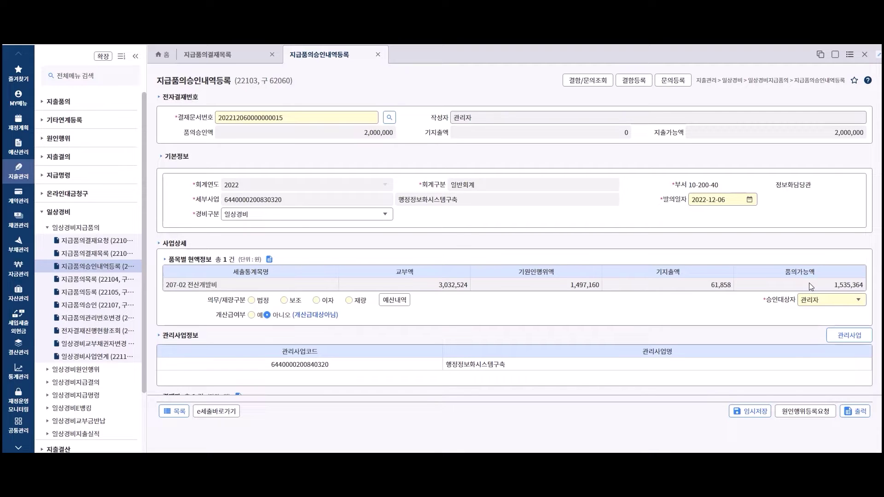
Change the approval target (승인대상자) to the accounting user and check the budget details (예산내역) for the mandatory/discretionary classification
click(858, 300)
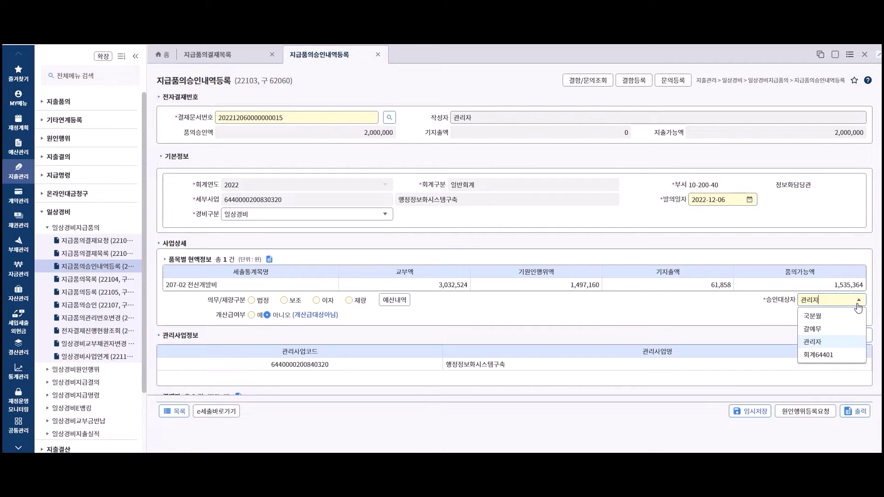
click(829, 360)
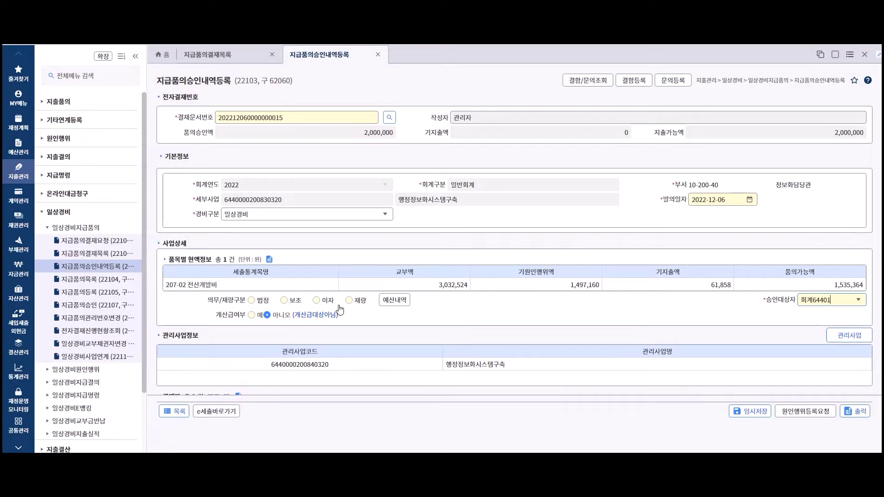
click(394, 300)
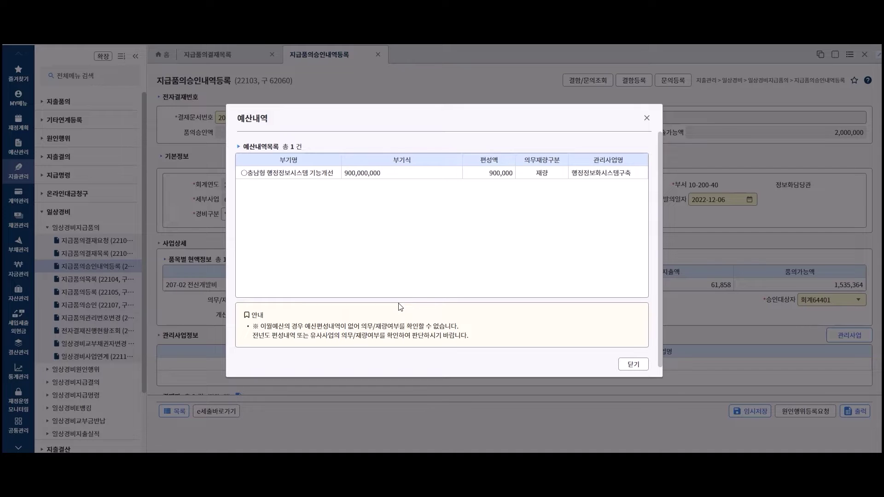
click(627, 365)
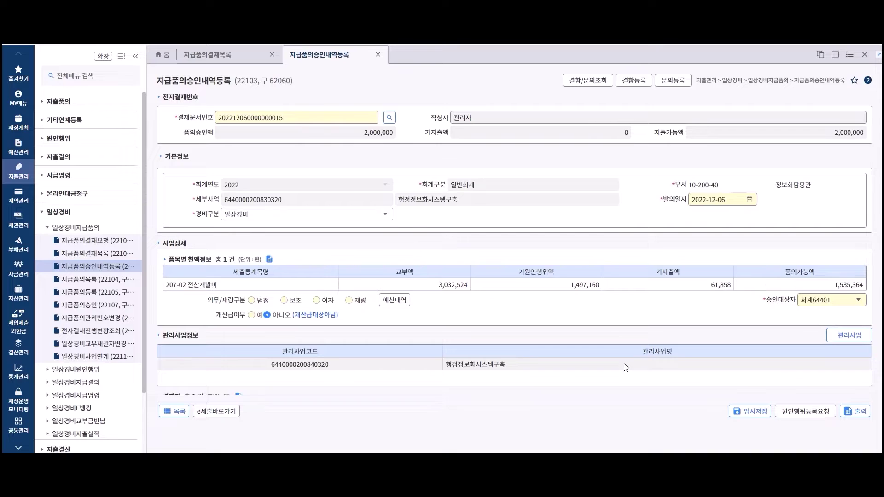
Set the proposal type (품의유형) to 일반
scroll(626, 367, down, 3)
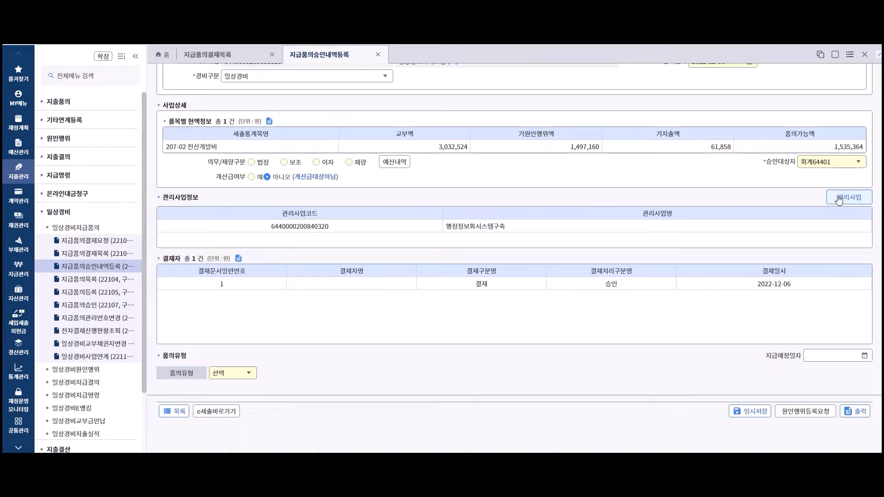
scroll(510, 320, down, 4)
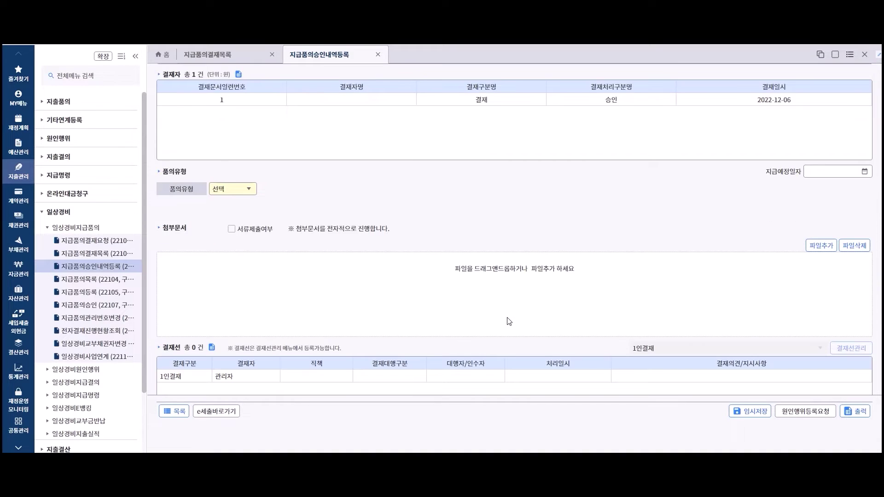
click(249, 191)
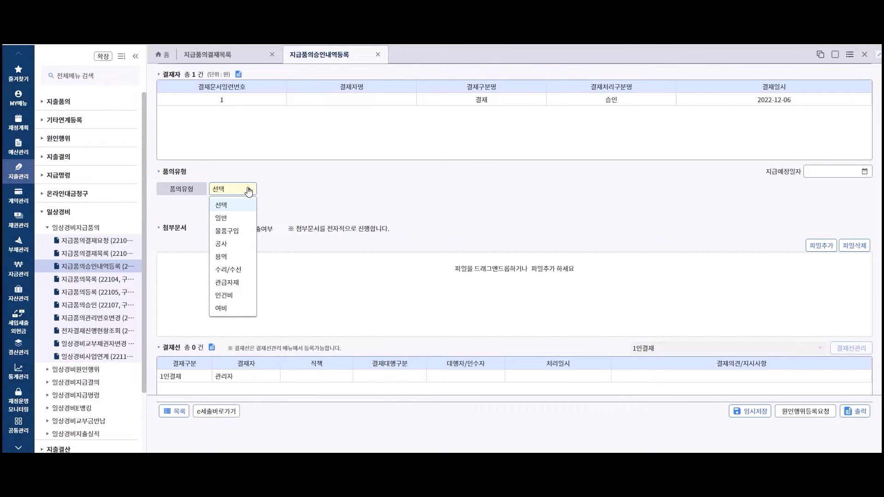
click(234, 218)
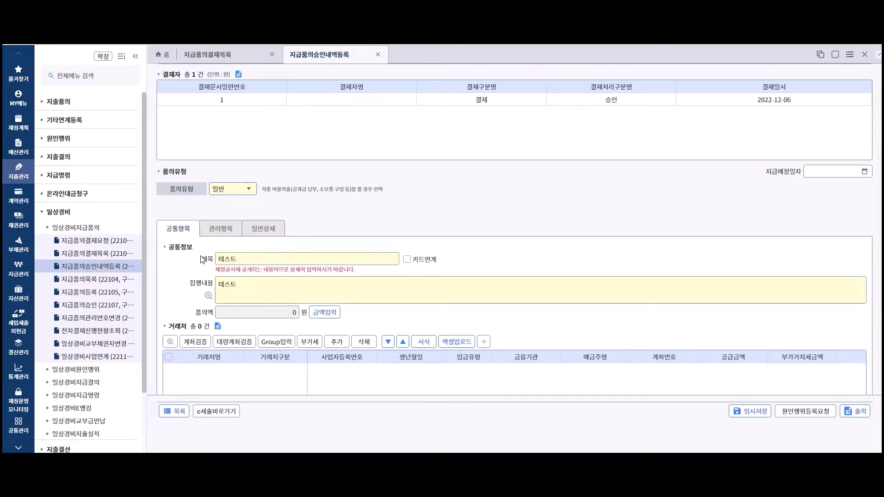
Search the vendor accounts for 테스트 and add the entry with 수협은행 to the vendor list (거래처)
scroll(192, 269, down, 4)
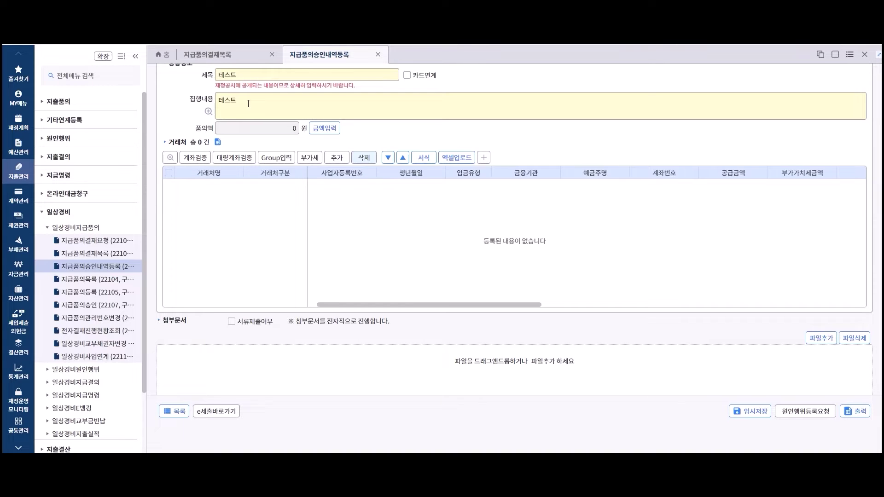
click(335, 161)
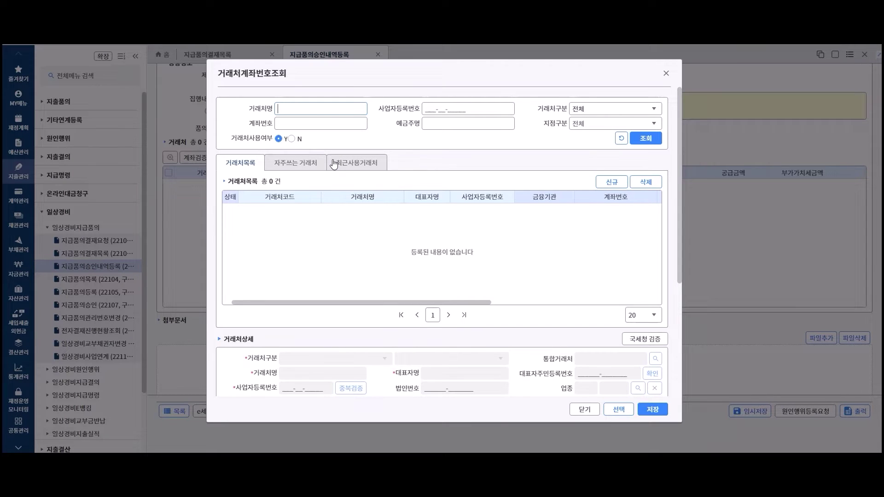
text(텔)
text(스트)
click(651, 143)
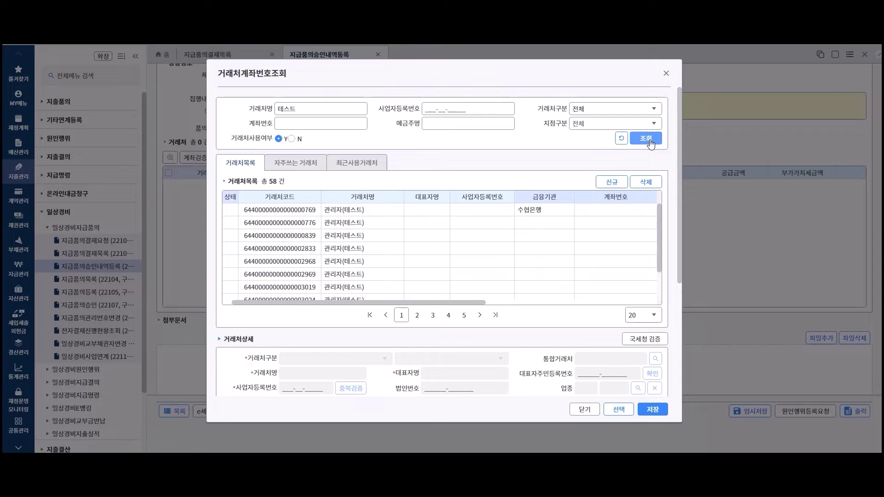
click(638, 210)
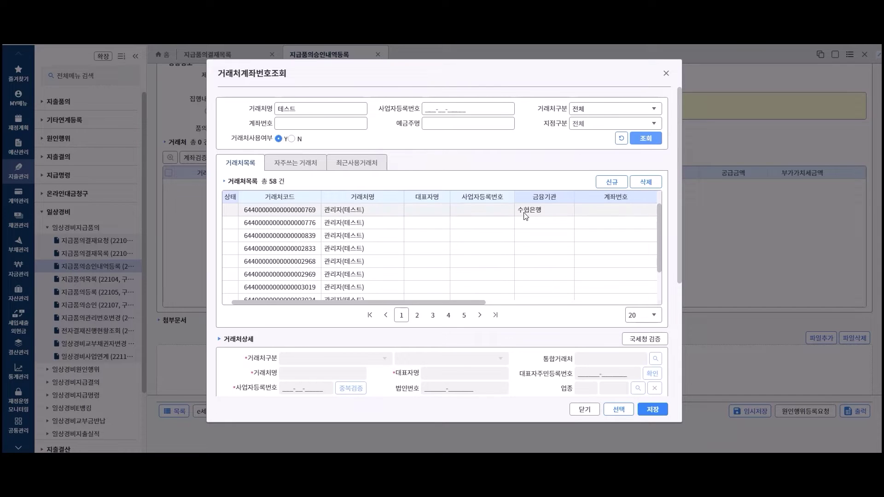
click(619, 410)
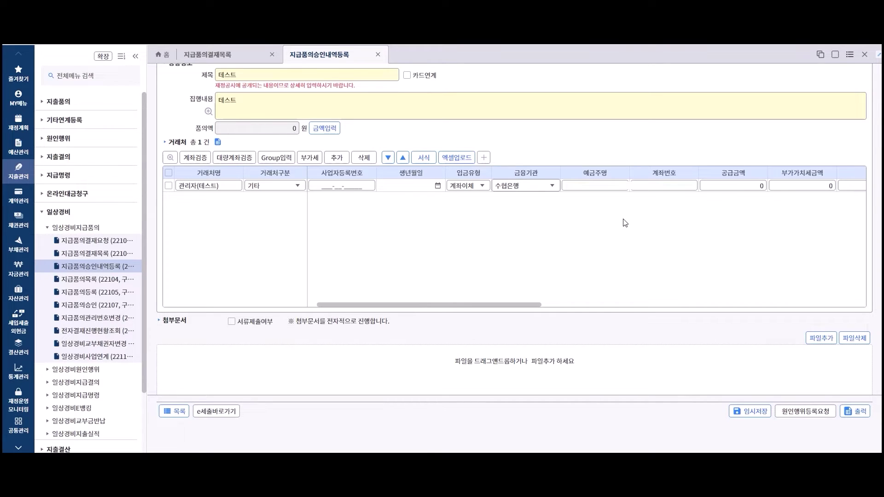
Set the added vendor's supply amount (공급금액) to 1,000,000
click(760, 189)
text(1,000,00)
click(760, 194)
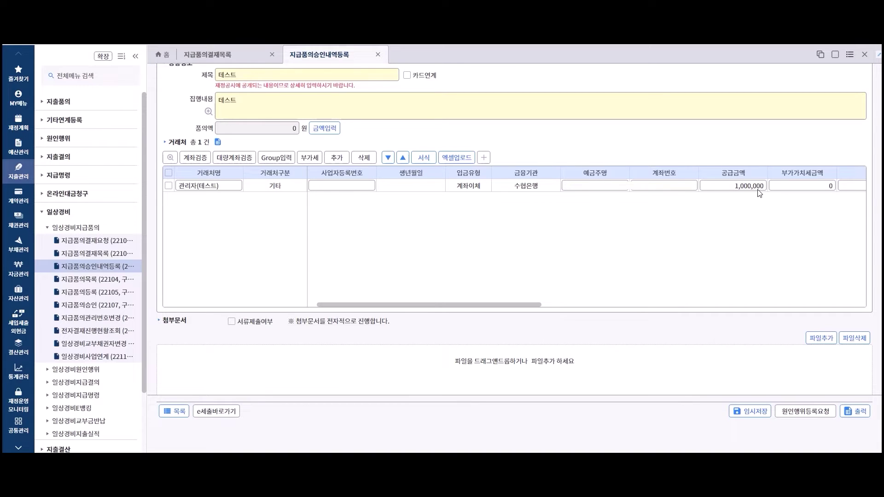
Enable card linkage (카드연계), open the card usage details (카드사용내역) and set the department to 예산담당관
click(406, 75)
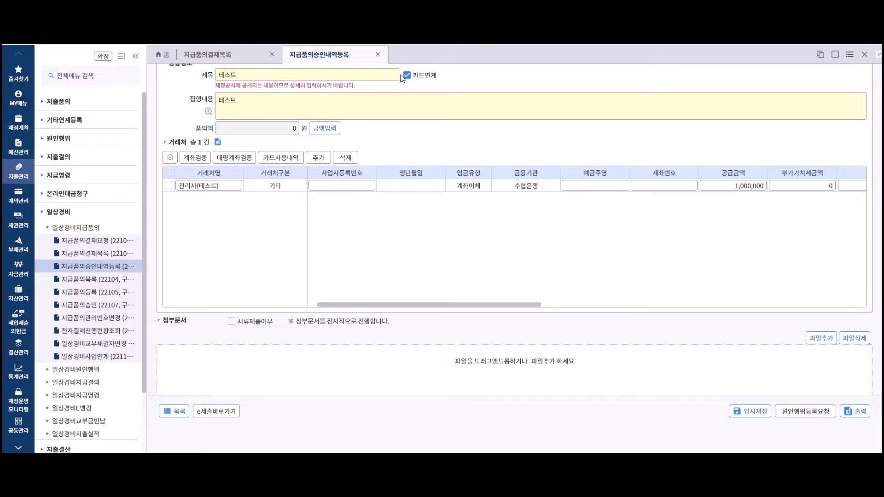
click(282, 158)
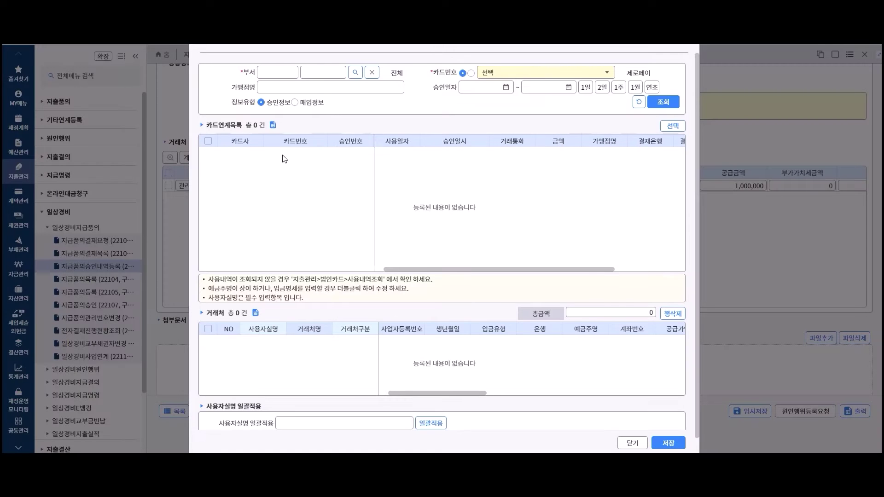
click(354, 73)
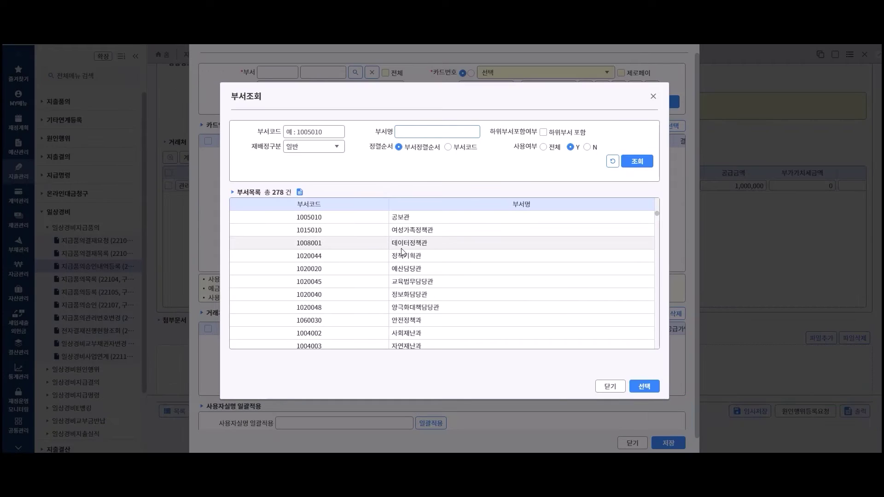
click(653, 383)
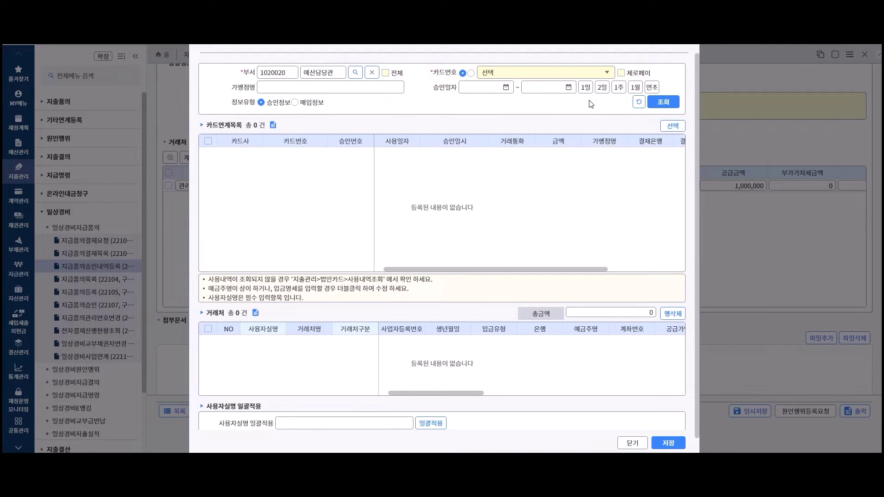
Choose a card, query its usage records and add the 2022-01-11 NH카드 transaction to the card vendor list (거래처)
click(621, 74)
click(621, 73)
click(608, 72)
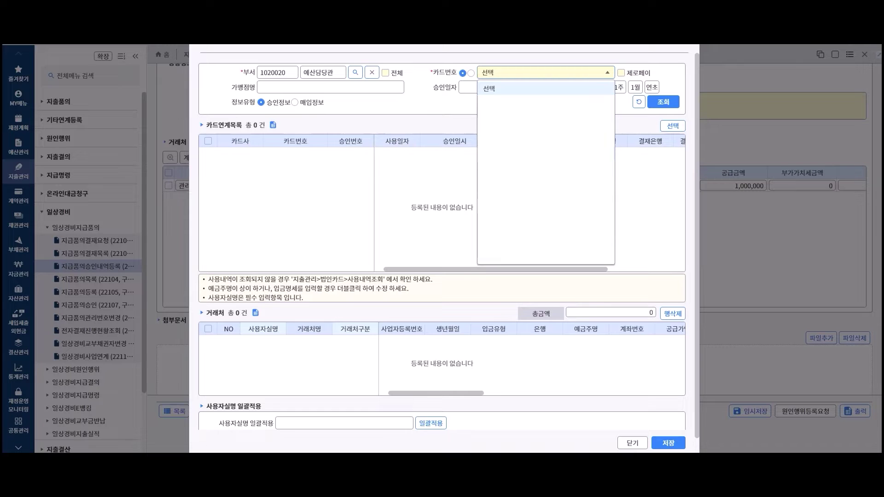
click(573, 166)
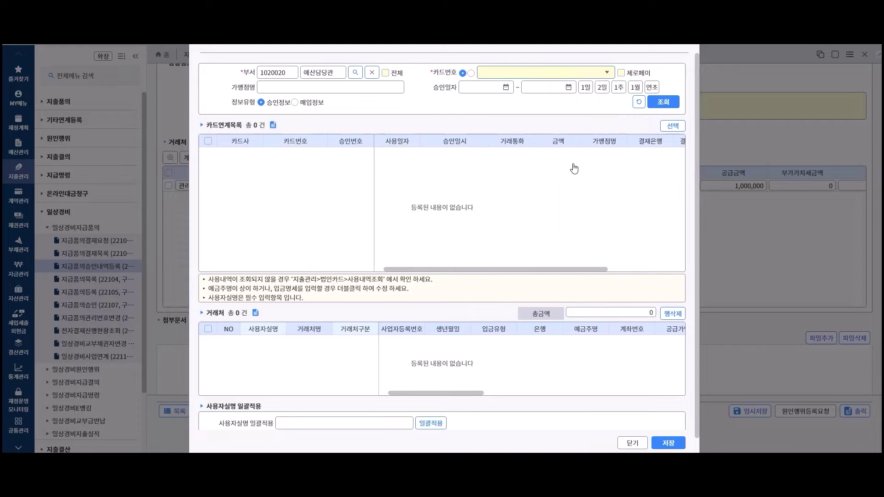
click(660, 101)
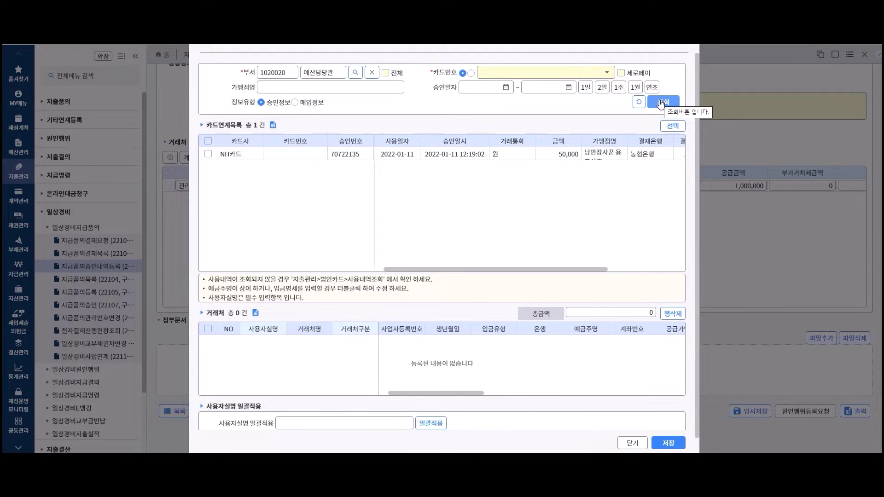
click(208, 154)
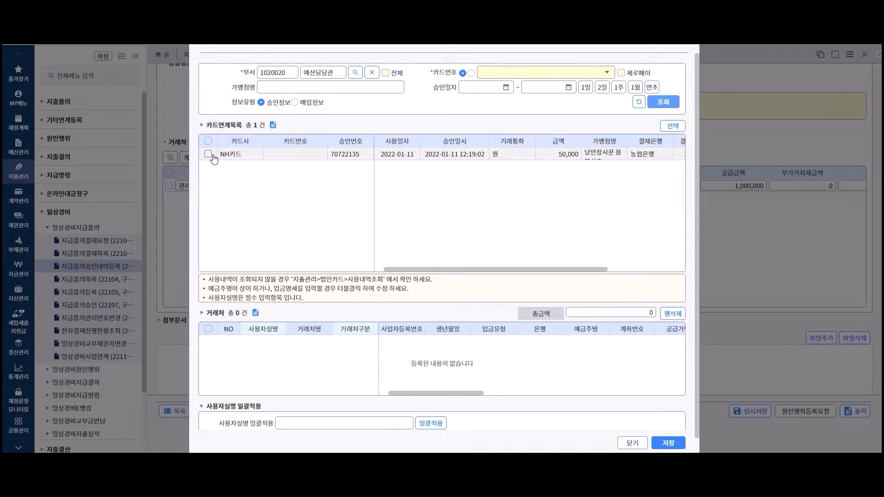
click(672, 127)
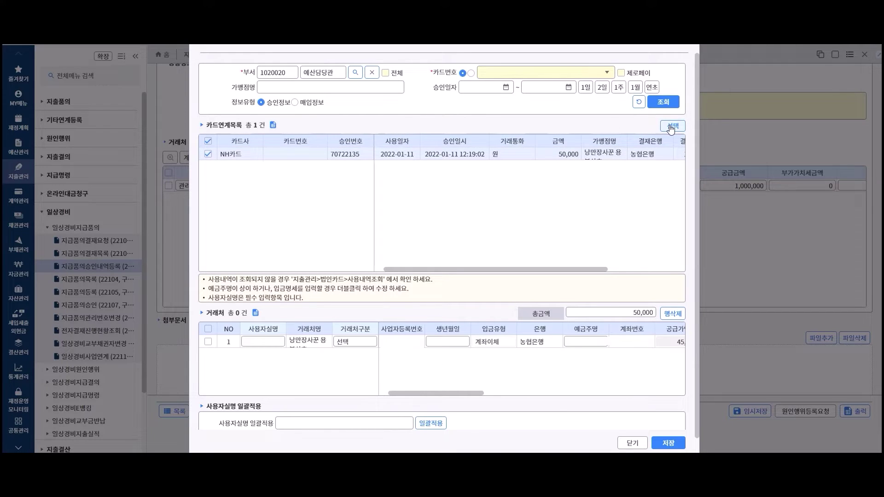
Save the card transaction with vendor classification (거래처구분) 법인 사업자, and turn card linkage (카드연계) back off
click(264, 343)
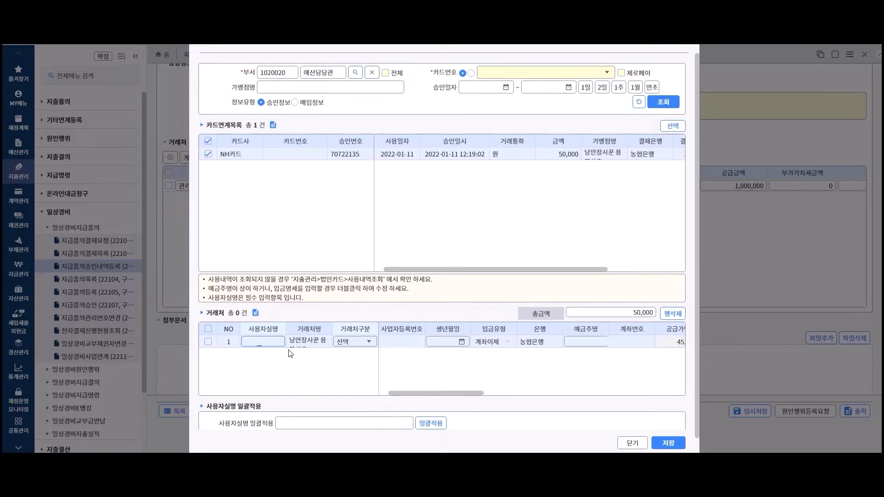
click(371, 343)
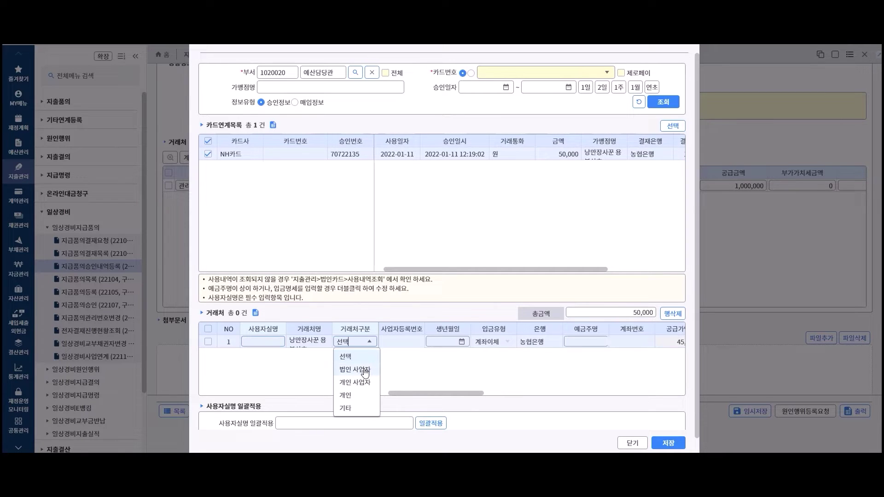
click(363, 369)
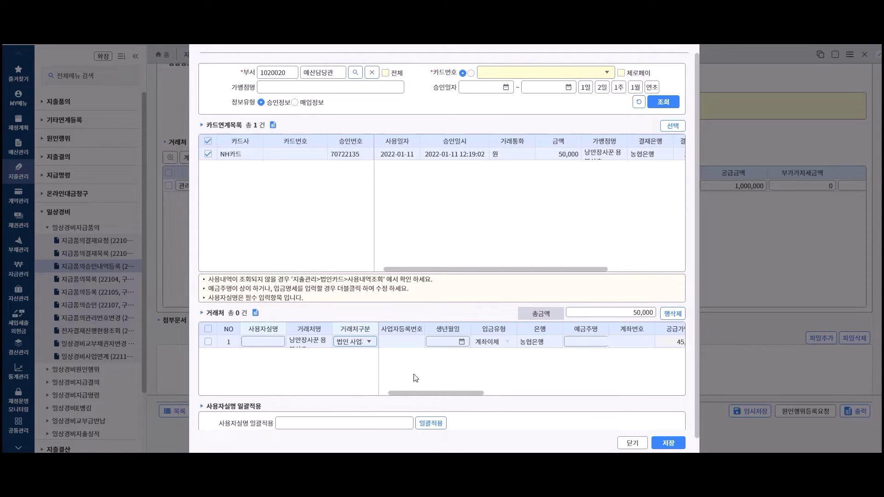
click(667, 444)
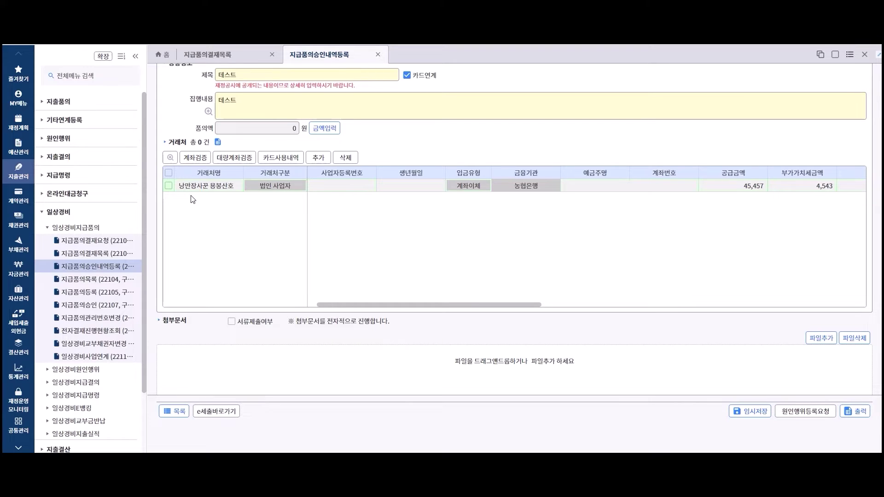
click(407, 76)
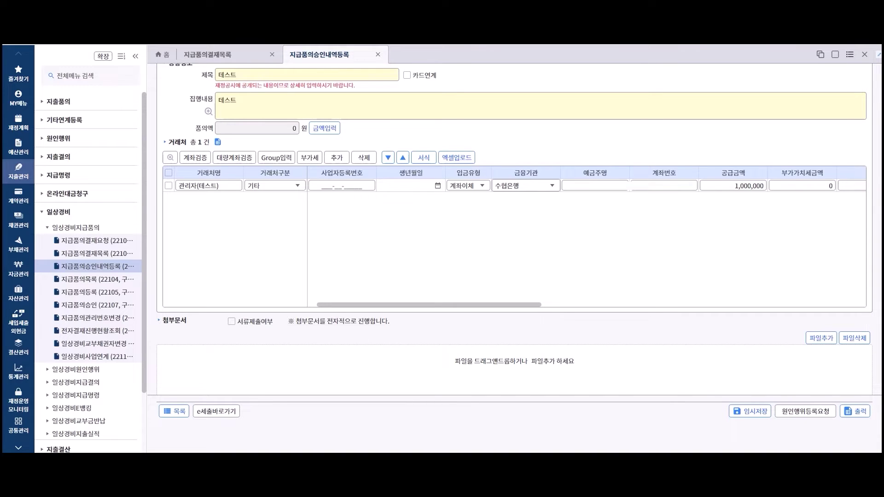
Run account verification (계좌검증) for the 관리자(테스트) vendor and close the verification results
click(168, 185)
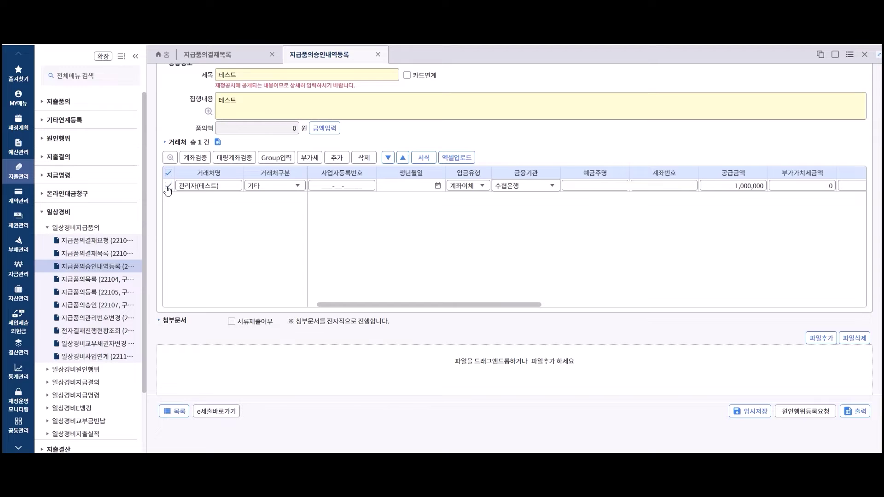
click(198, 161)
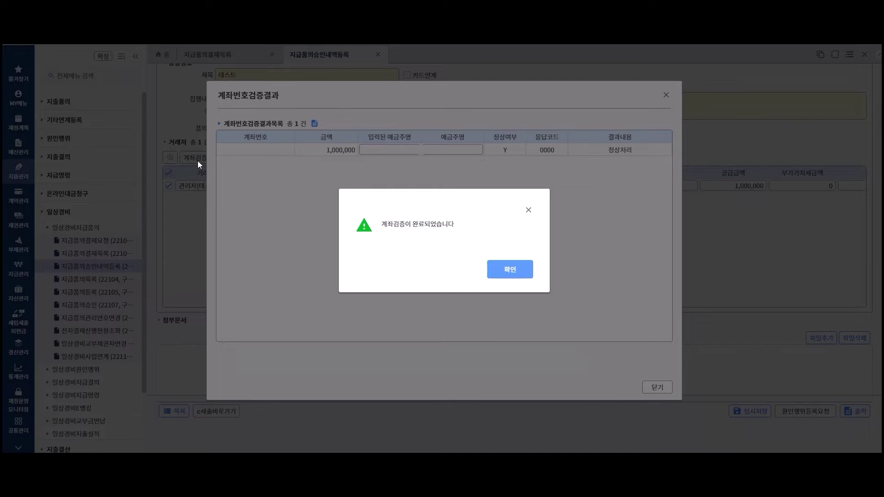
click(525, 270)
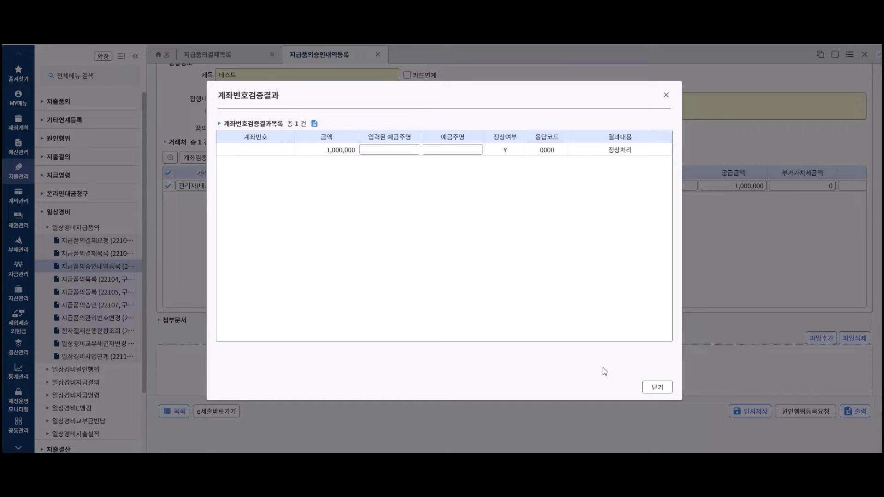
click(657, 388)
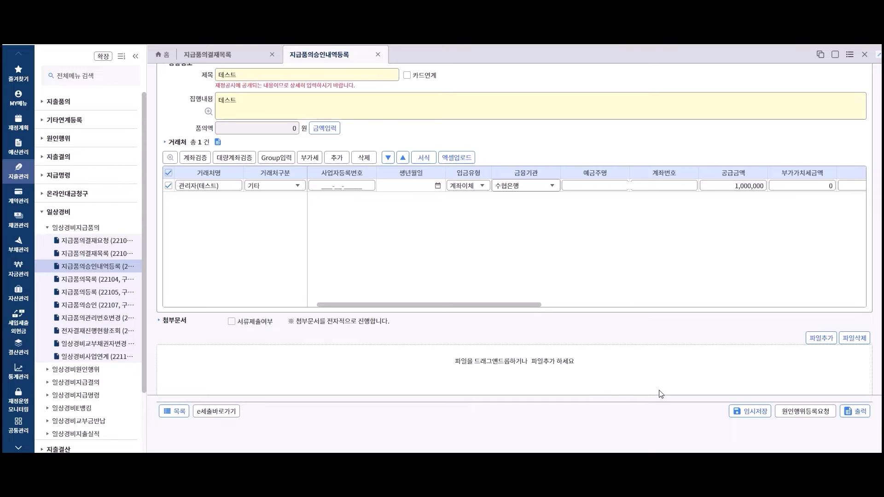
Review the proposal's management items (관리항목) and general details (일반상세)
scroll(565, 222, up, 3)
click(216, 144)
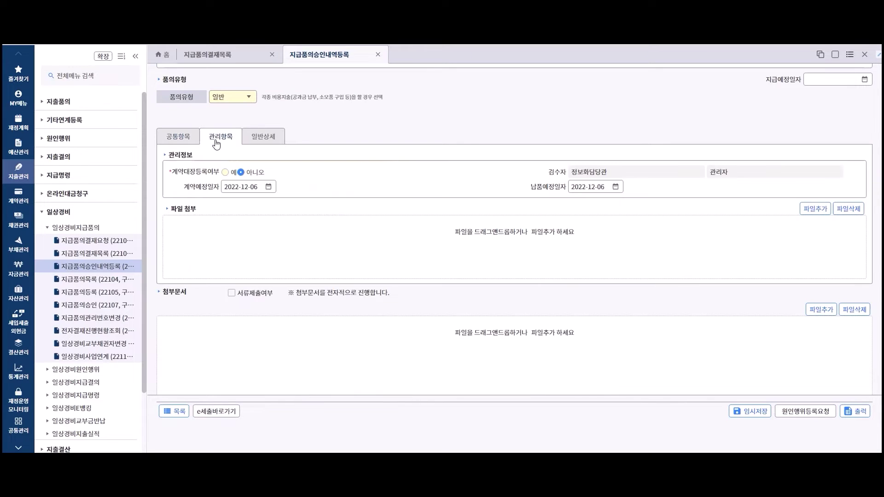
click(270, 138)
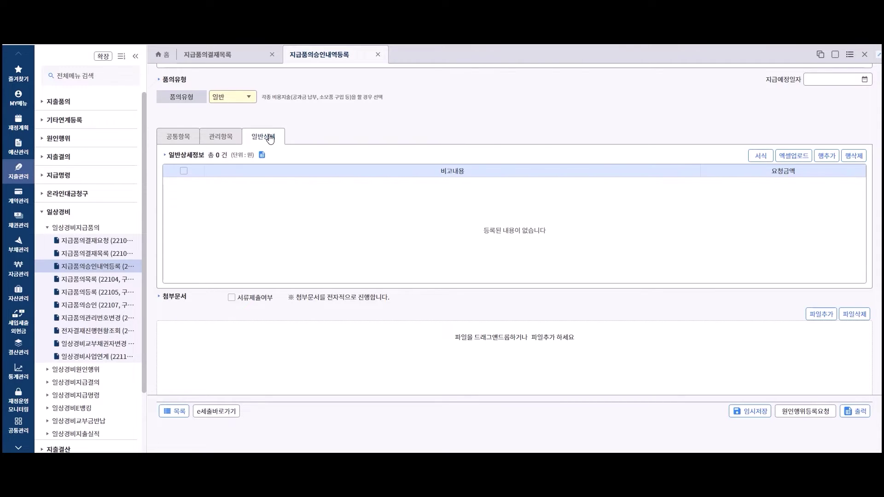
Attach the file test.hwp to the attached documents (첨부문서), with document submission (서류제출여부) left unchecked
click(232, 298)
click(232, 297)
click(810, 314)
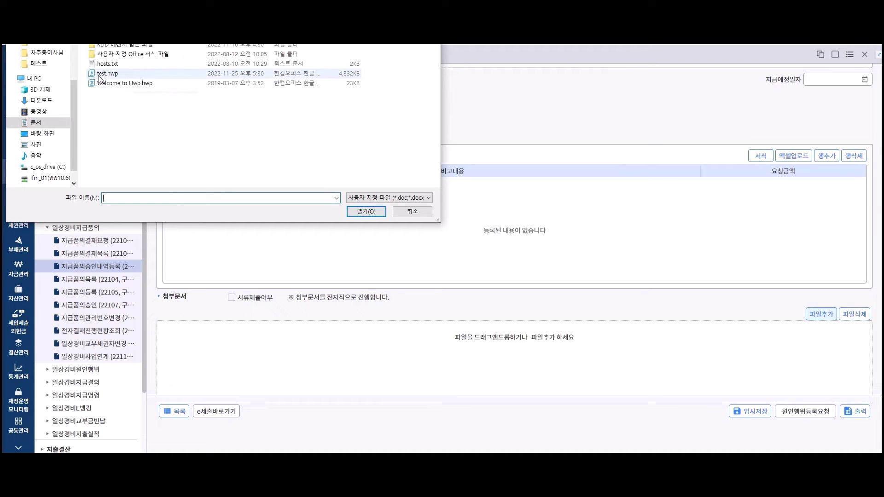
click(126, 168)
click(384, 306)
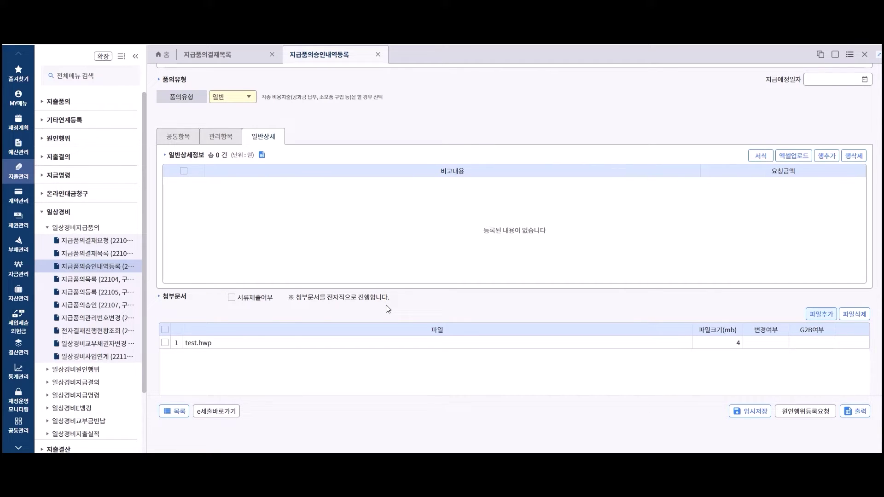
Set the proposal's sharing scope (공유범위) to 담당자공개
scroll(396, 302, down, 4)
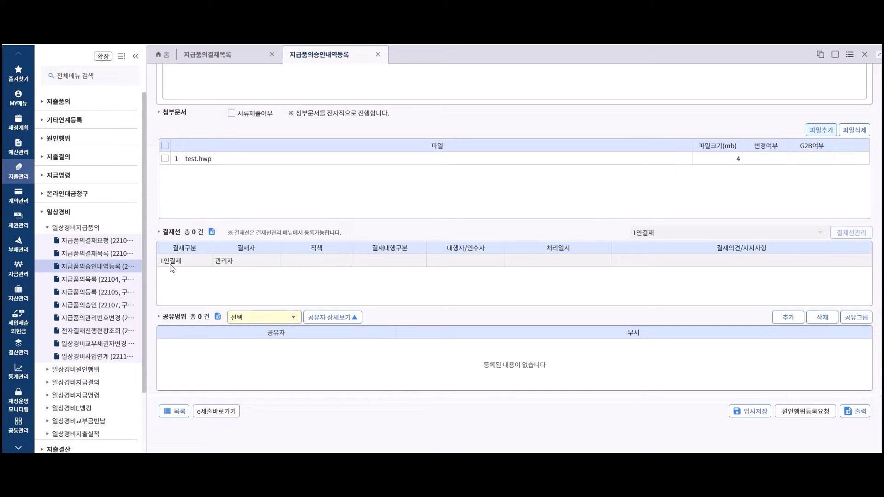
click(297, 319)
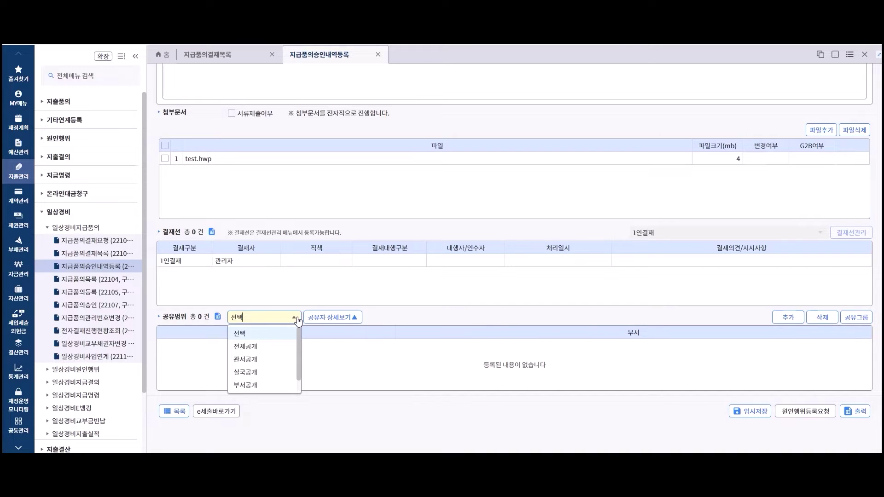
scroll(276, 369, down, 1)
click(267, 386)
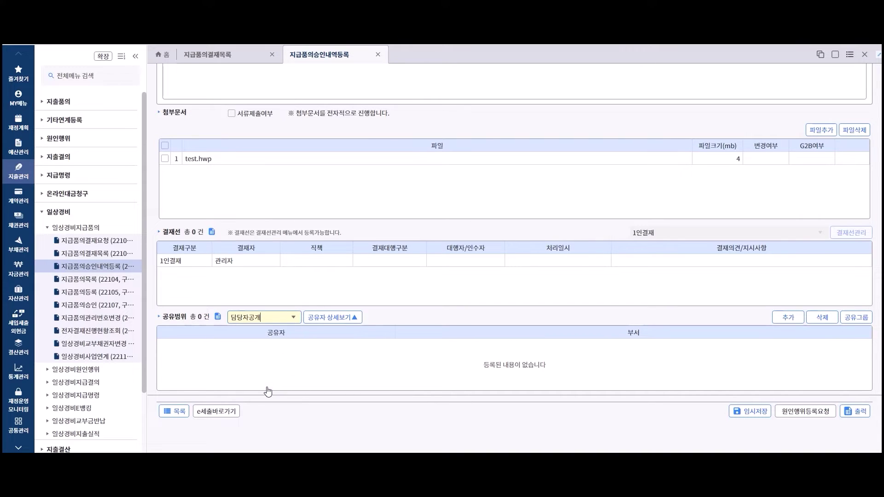
Look up users and add 테스트1 from 농업기술원 as a sharer (공유자)
click(784, 318)
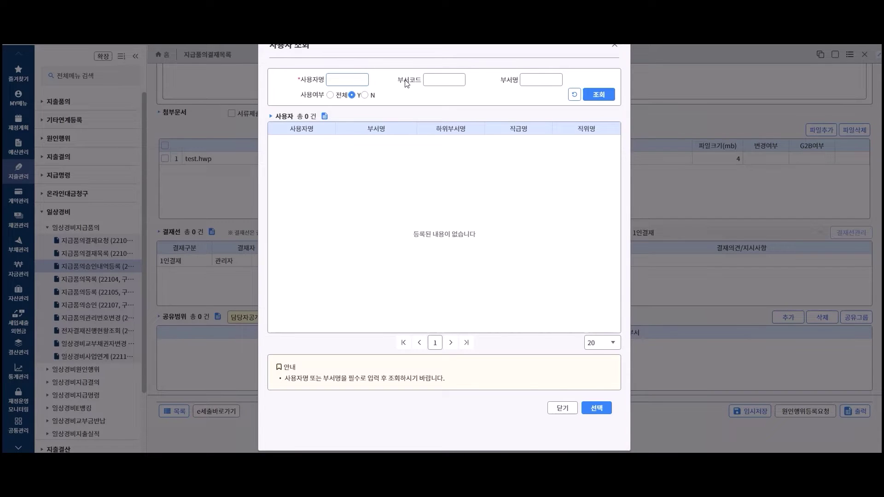
click(601, 94)
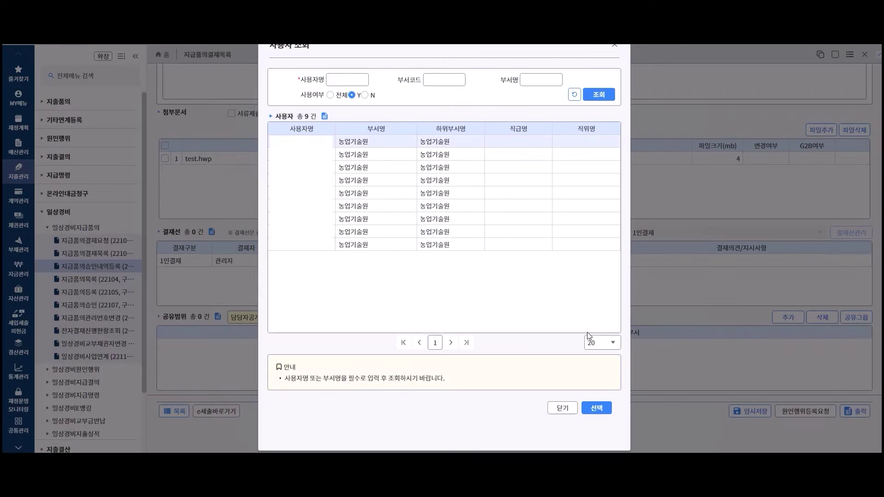
click(595, 407)
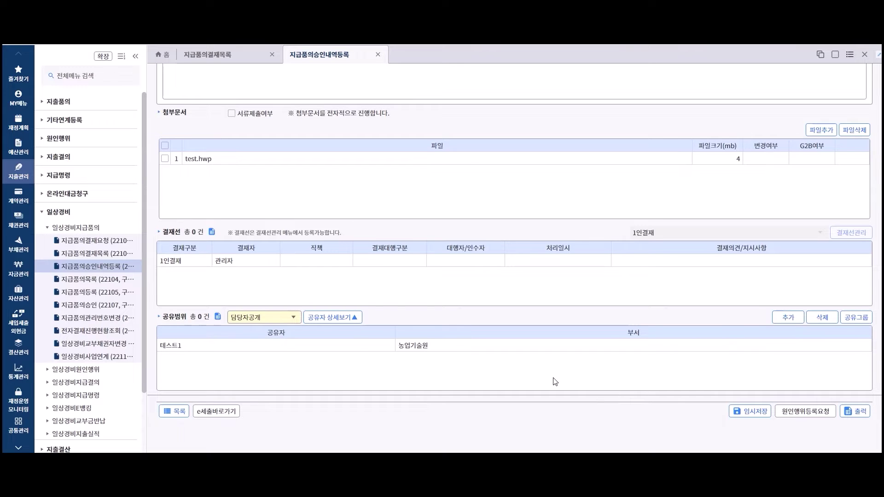
scroll(490, 392, down, 3)
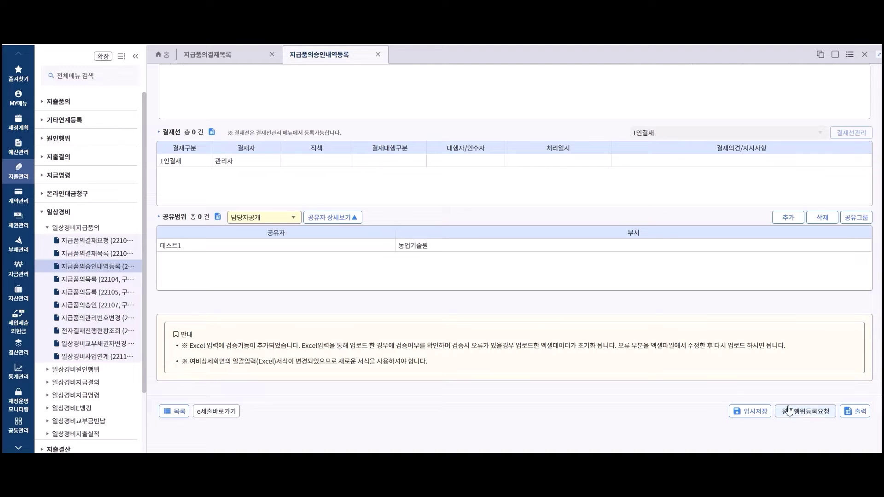
Open the payment proposal registration screen (지급품의등록) and review its guidance on budget items that can skip the proposal
click(100, 294)
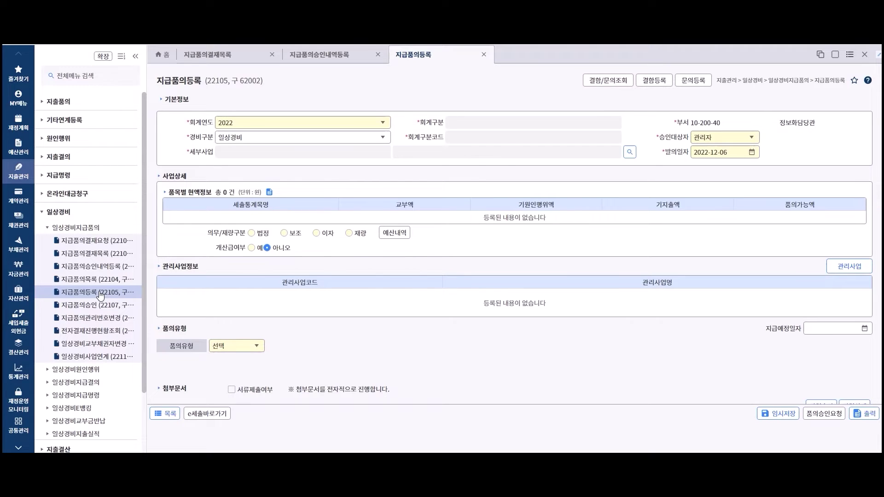
scroll(384, 379, down, 10)
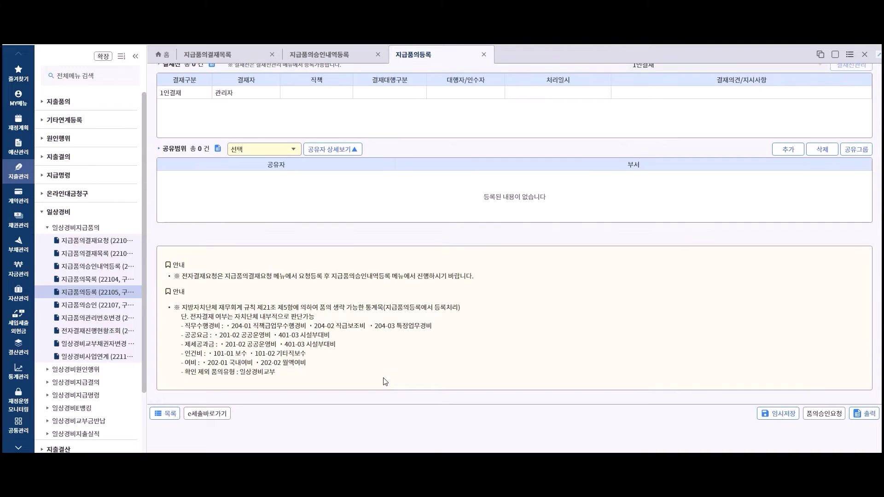
scroll(376, 377, up, 10)
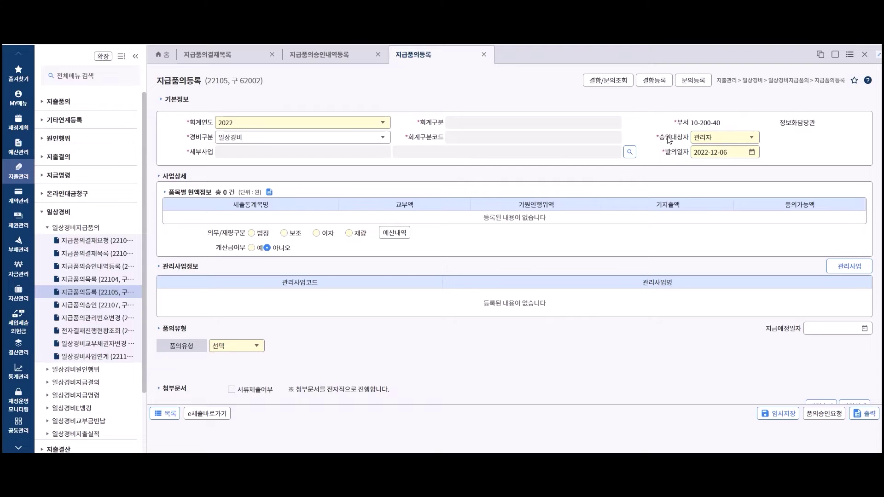
Look up the payment projects and select 중소기업 생산자재 통합유통 플랫폼 구축 with budget item 207-02 전산개발비
click(631, 152)
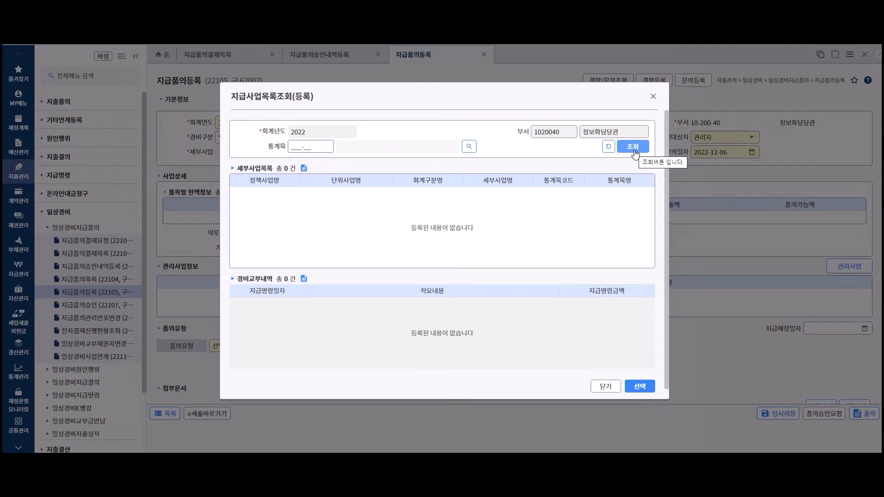
click(633, 148)
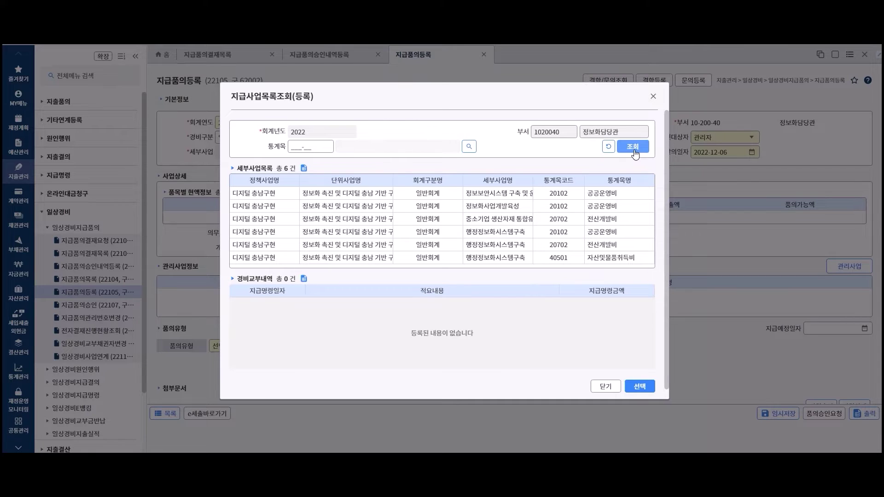
click(548, 220)
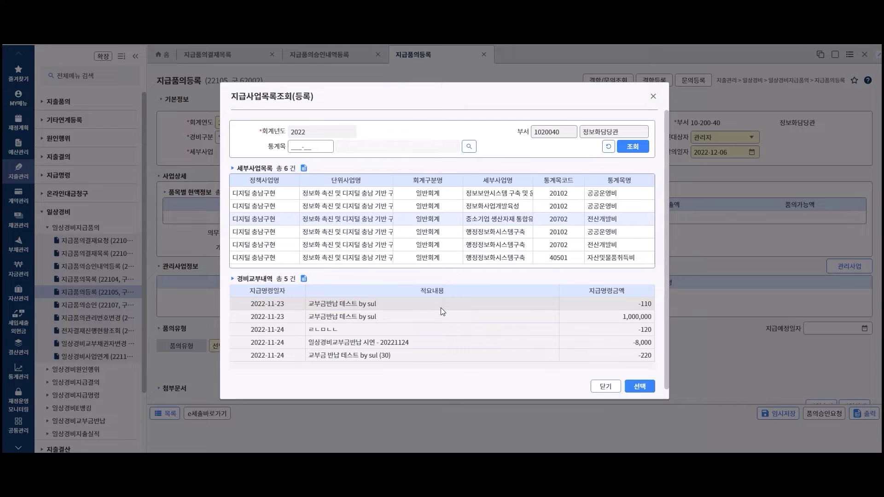
click(639, 386)
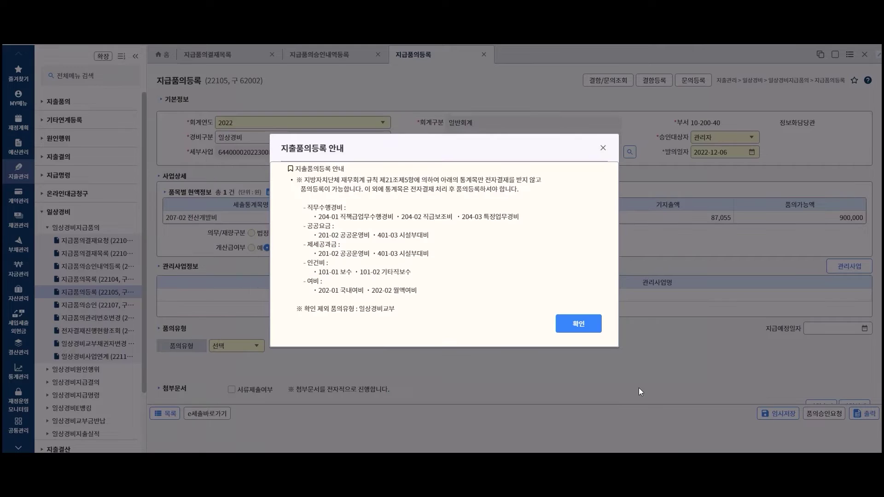
click(584, 324)
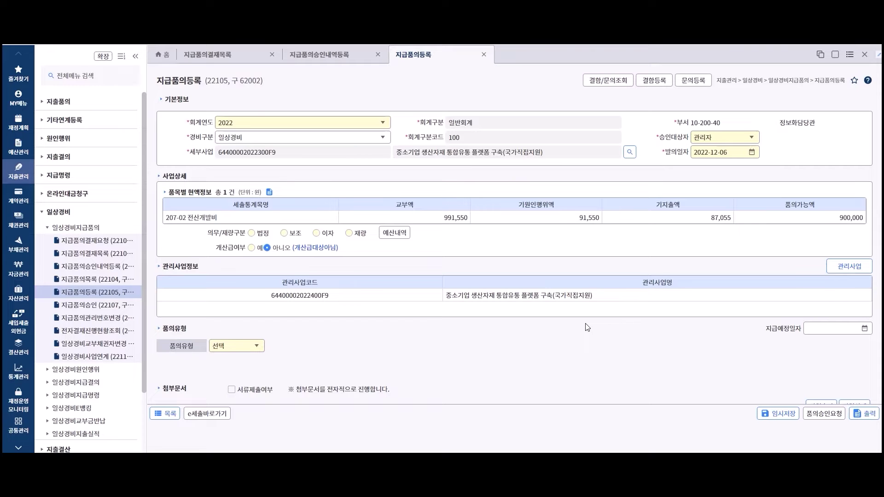
Check the project's budget details (예산내역) and set the mandatory/discretionary classification (의무/재량구분) to 재량
click(403, 237)
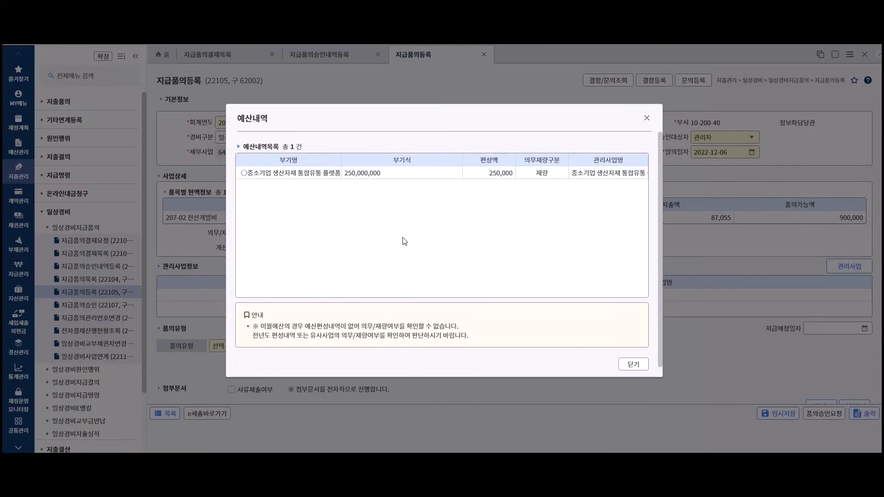
click(634, 367)
click(349, 234)
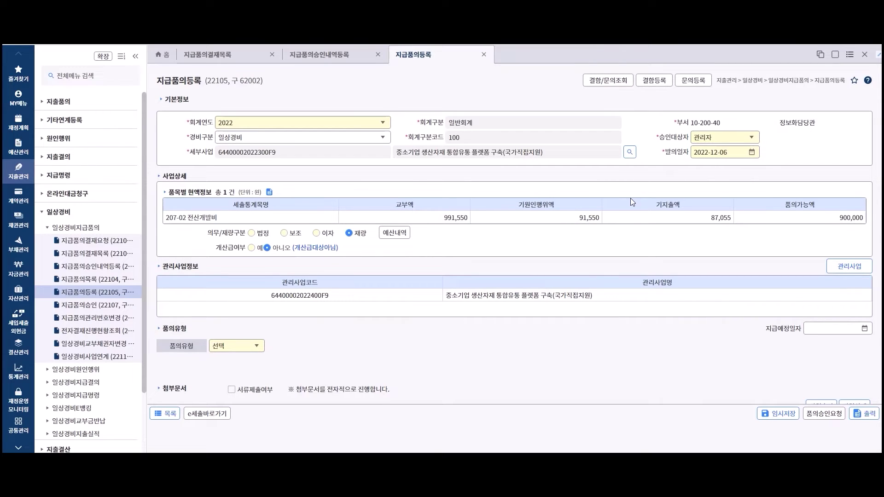
Set the proposal type (품의유형) to 여비 and enter 테스트 as both the title (제목) and the execution details (집행내용)
click(256, 352)
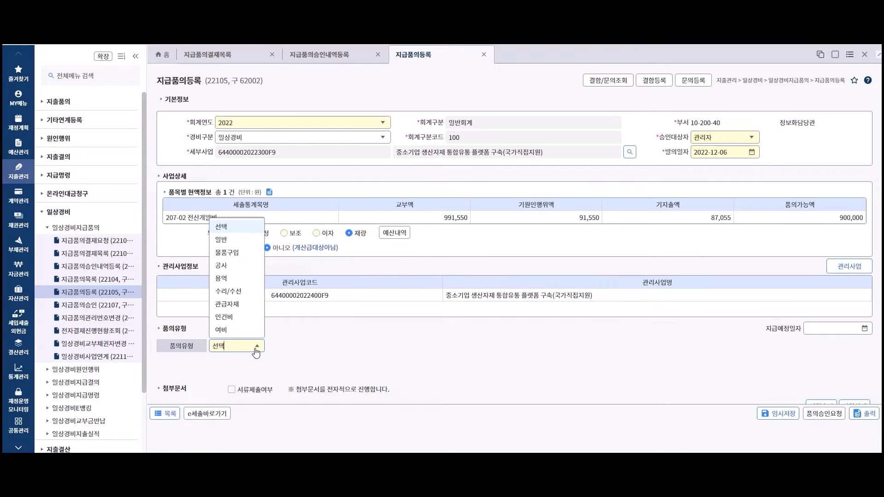
click(240, 330)
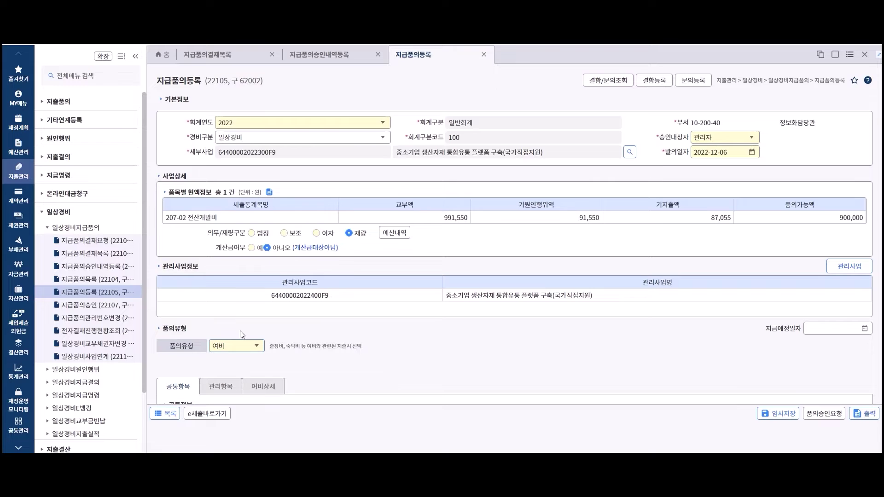
scroll(239, 331, down, 3)
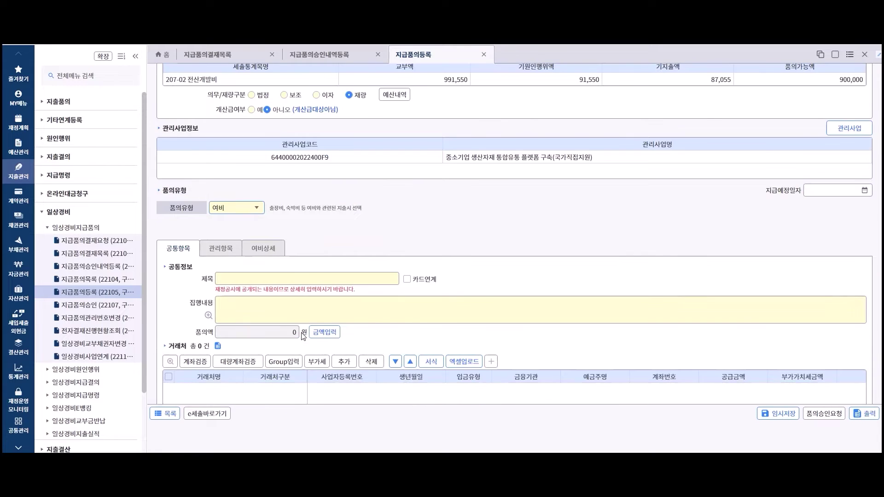
scroll(303, 336, down, 2)
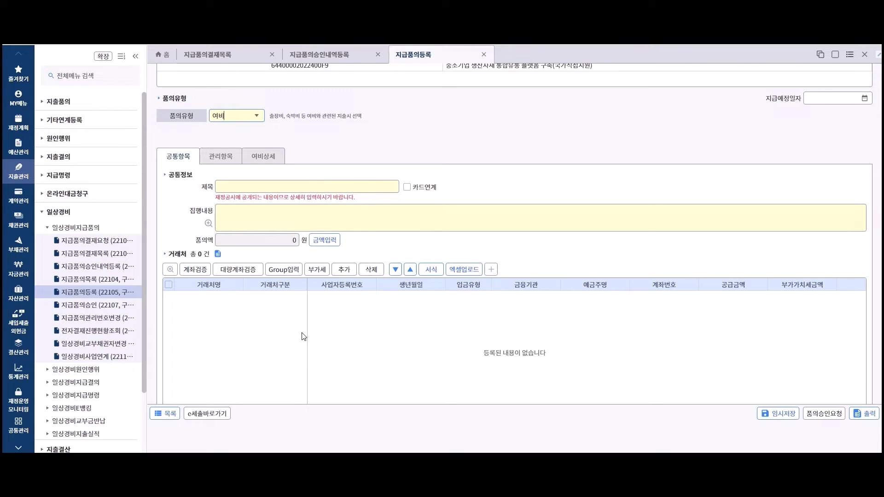
click(227, 184)
text(테스트)
click(223, 219)
text(테스트)
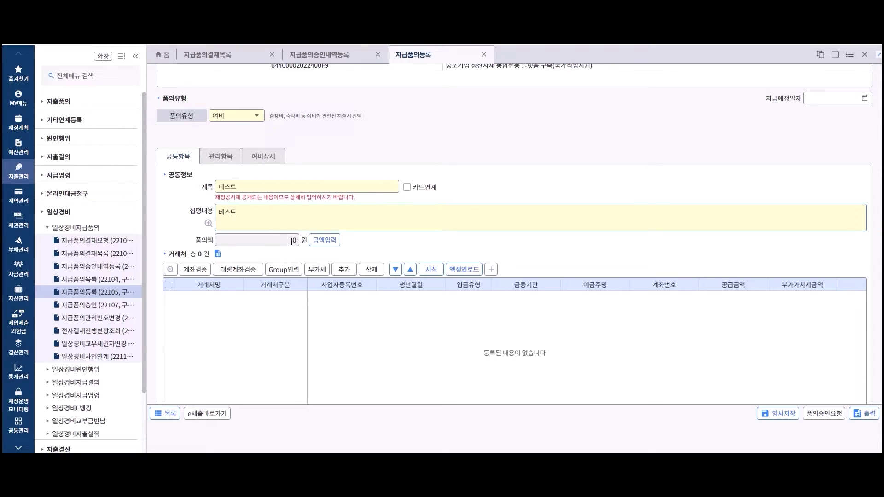
Try the card link option (카드연계) to view the card usage function, and clear the option again
scroll(291, 241, down, 1)
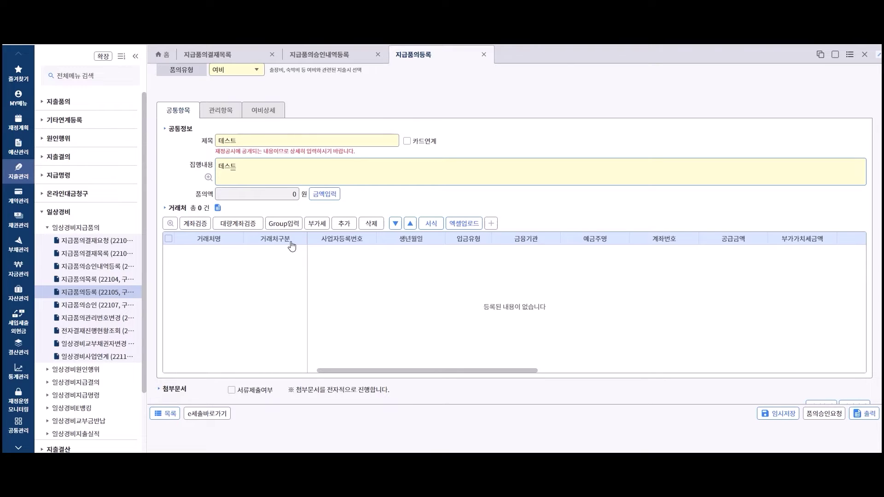
click(407, 142)
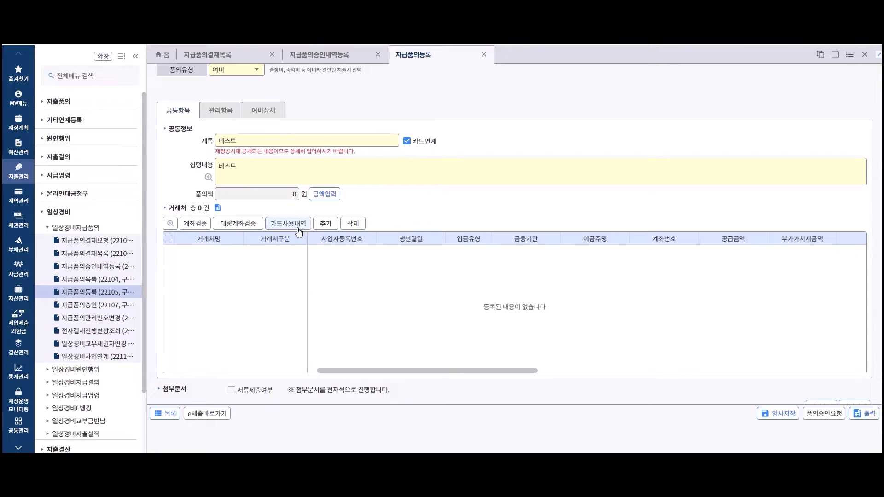
click(407, 141)
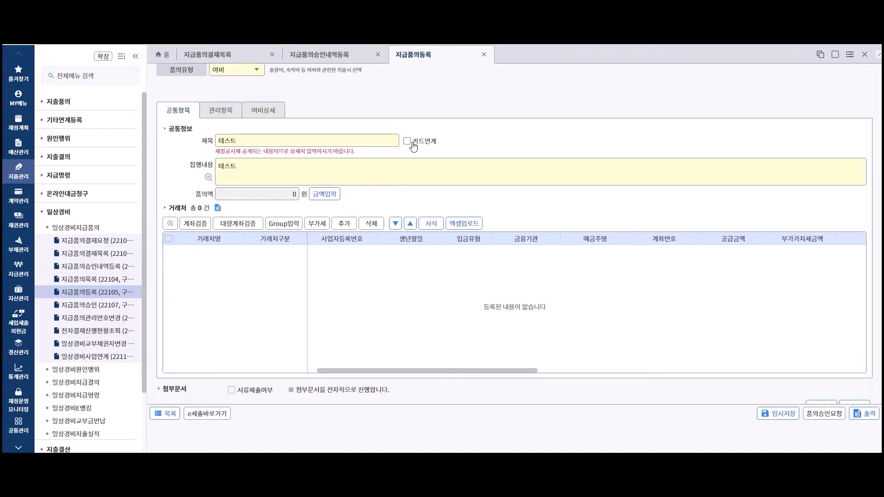
Add a vendor (거래처) by searching for 테스트 and selecting the 관리자(테스트) entry with 수협은행
click(348, 225)
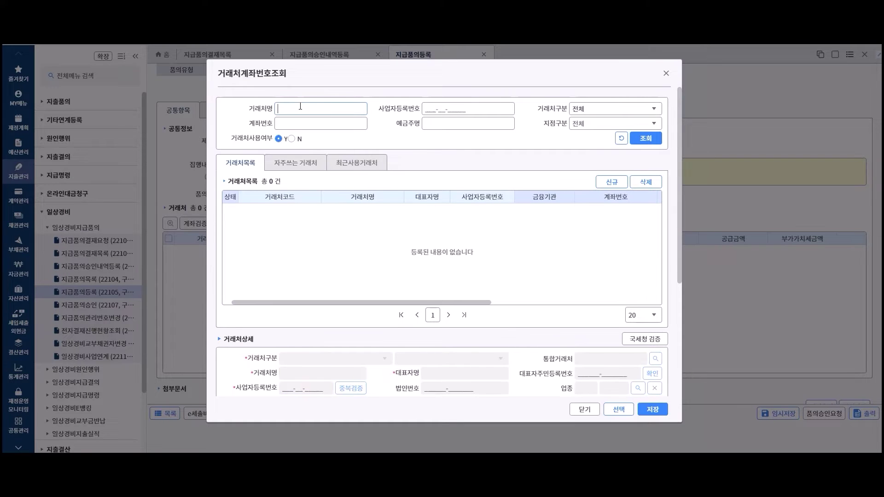
text(테스트)
click(645, 138)
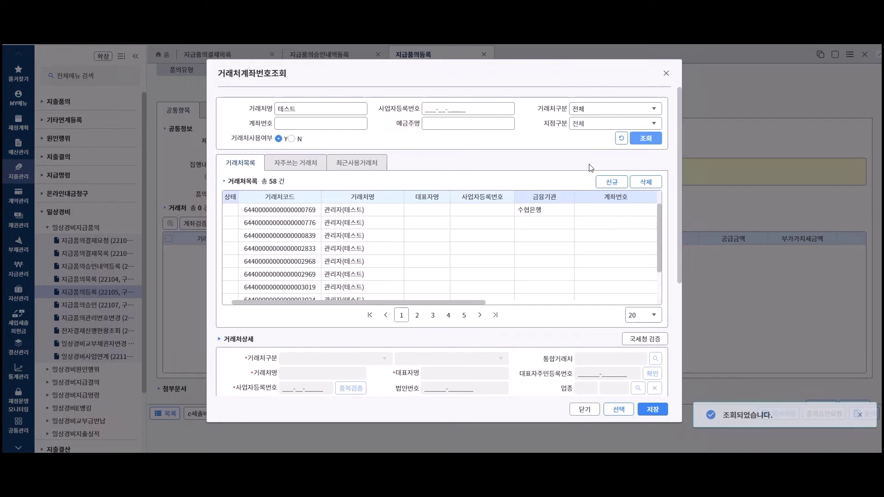
click(512, 213)
click(619, 409)
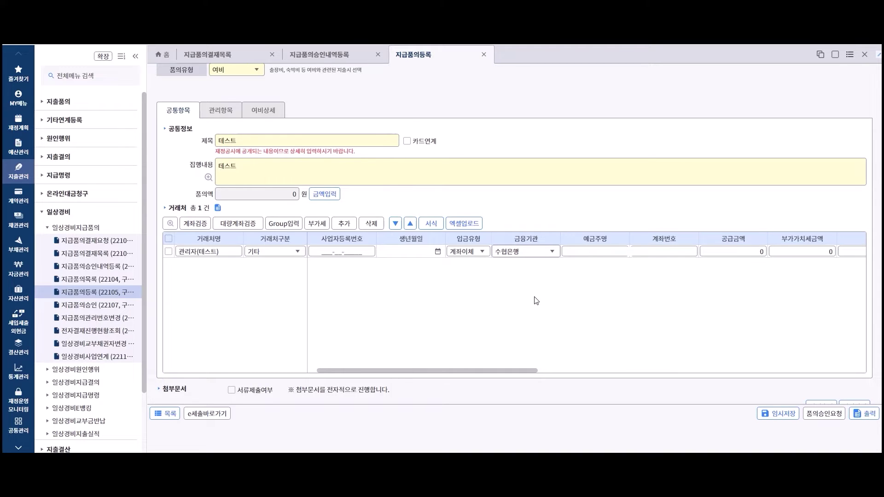
Set the vendor's classification (거래처구분) to 개인 and its supply amount (공급금액) to 100,000
click(297, 252)
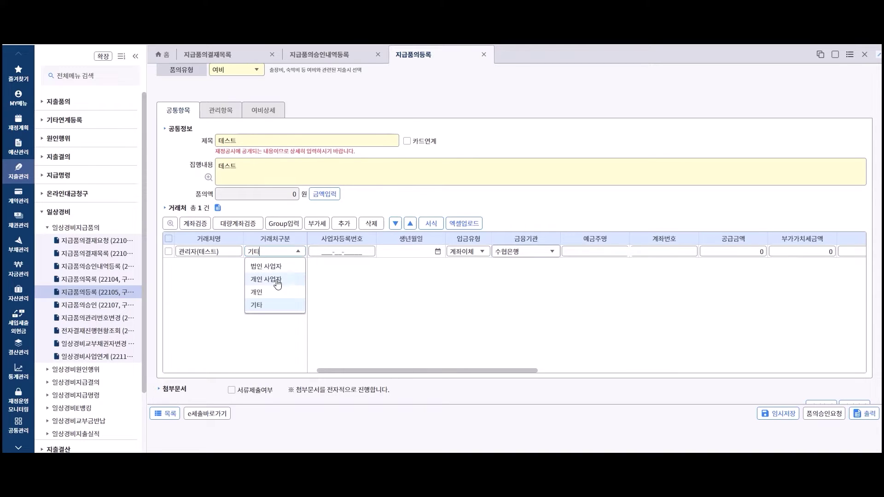
click(268, 293)
click(752, 252)
text(1000000)
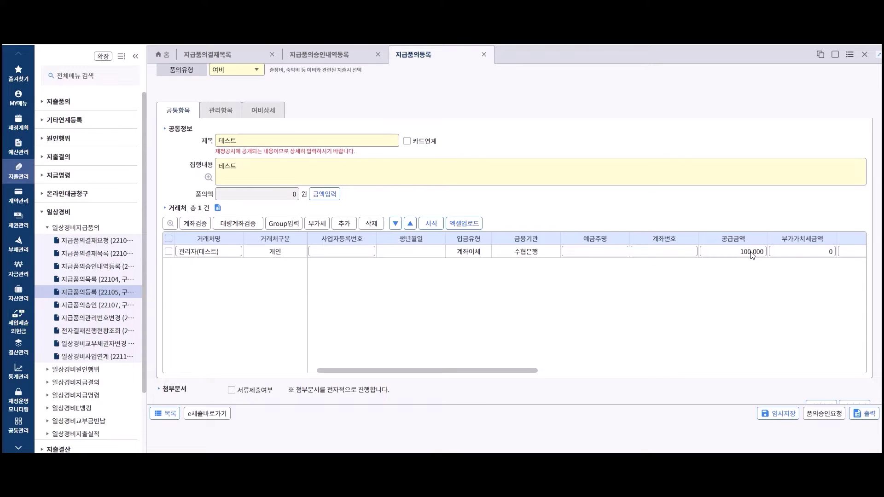
Run the account verification (계좌검증) for the 관리자(테스트) vendor row and close the results
click(169, 251)
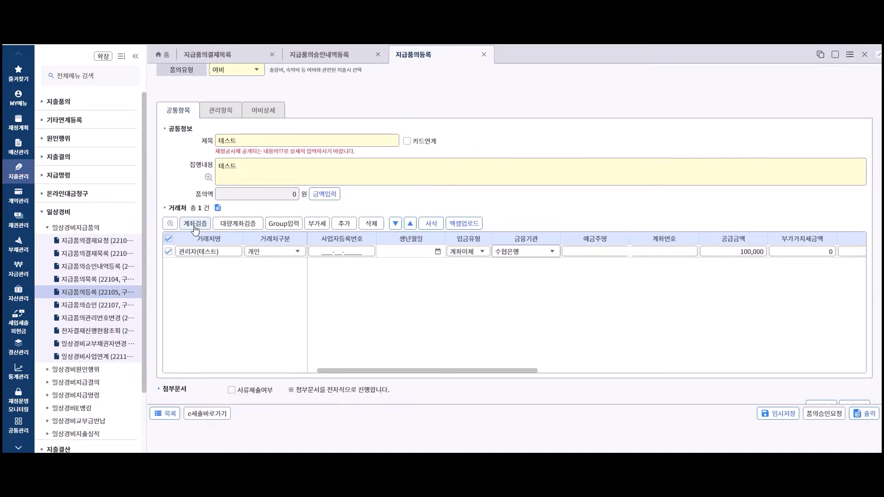
click(194, 225)
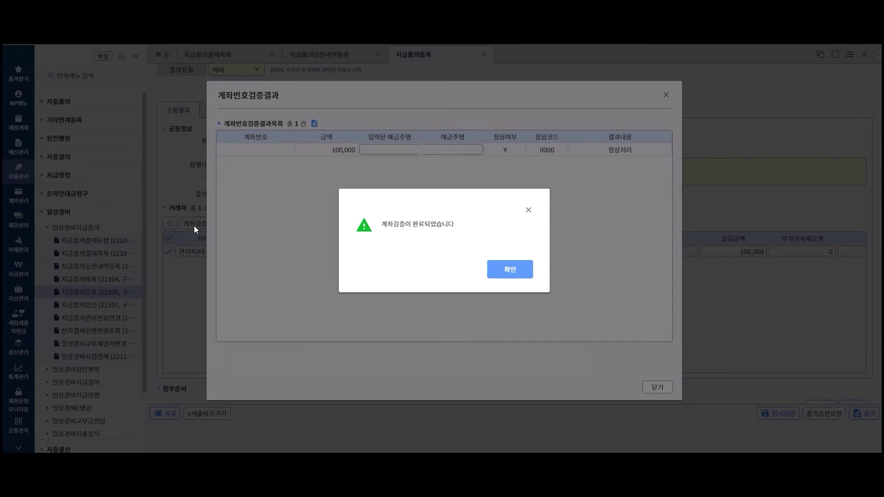
click(519, 272)
click(658, 387)
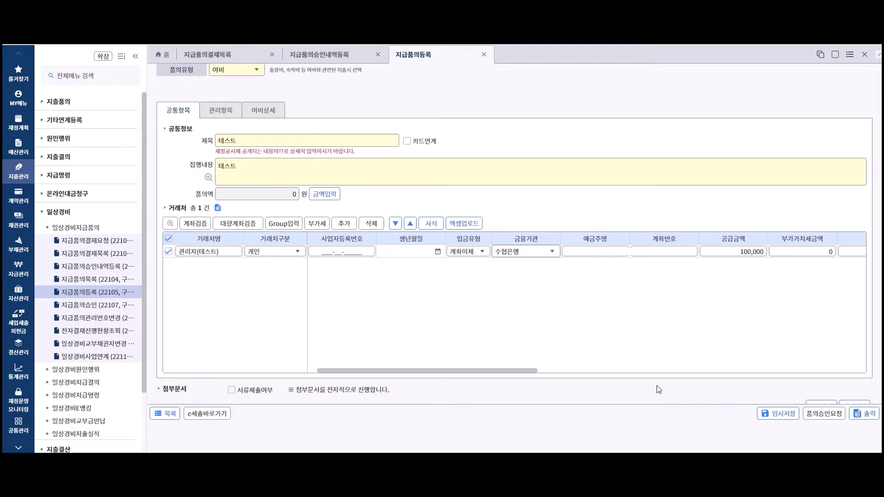
Review the travel proposal's management items (관리항목) and travel expense details (여비상세), and return to the common items (공통항목)
click(220, 110)
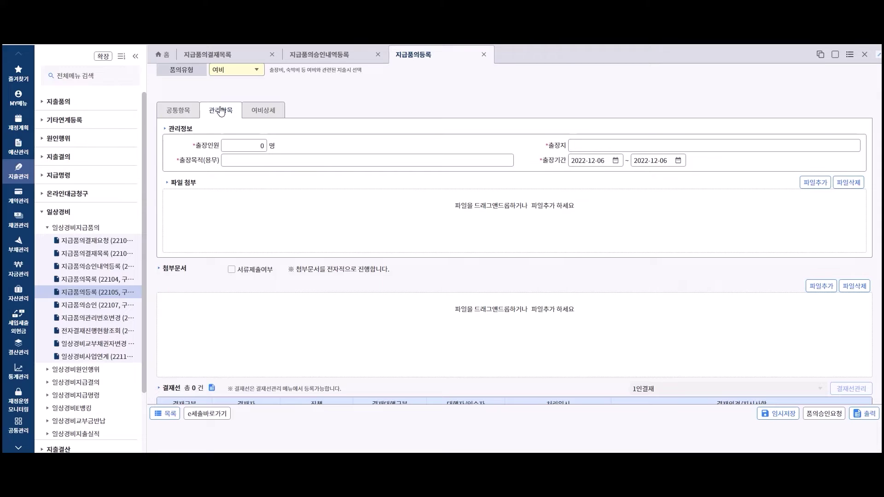
click(270, 113)
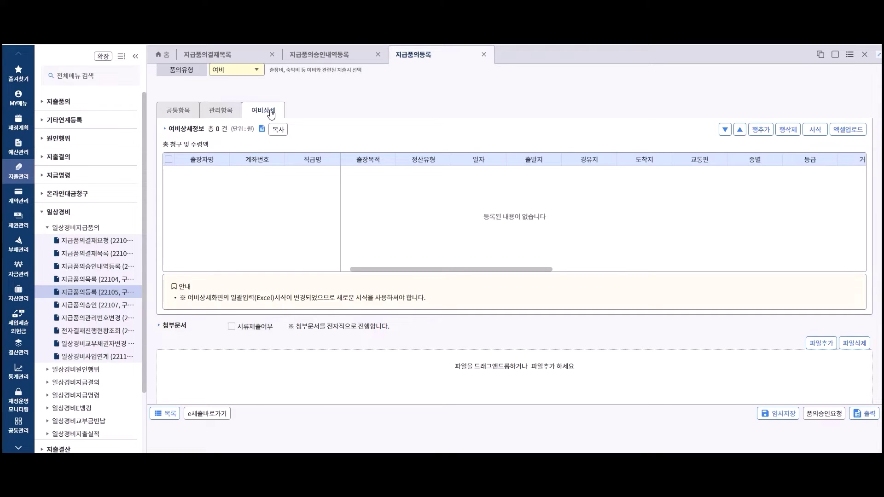
click(181, 113)
Try the document submission option (서류제출여부) for the attached documents and clear it again
scroll(208, 194, down, 5)
scroll(207, 194, down, 2)
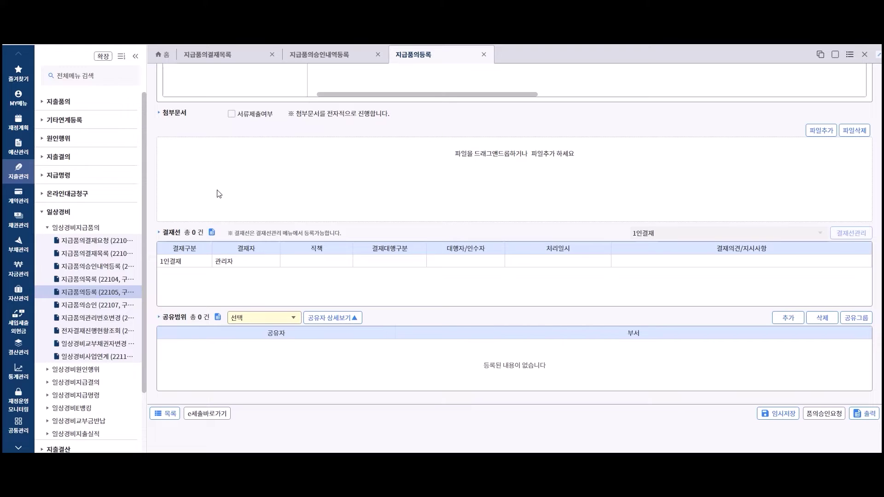
click(231, 114)
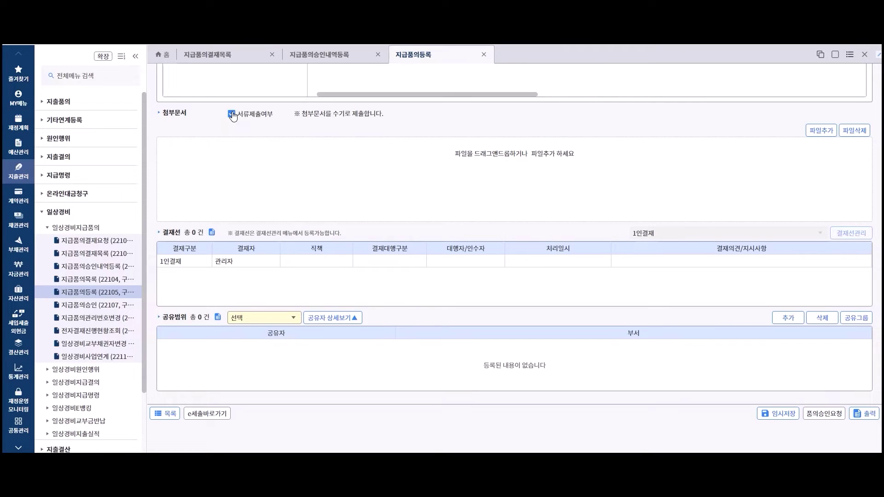
click(232, 115)
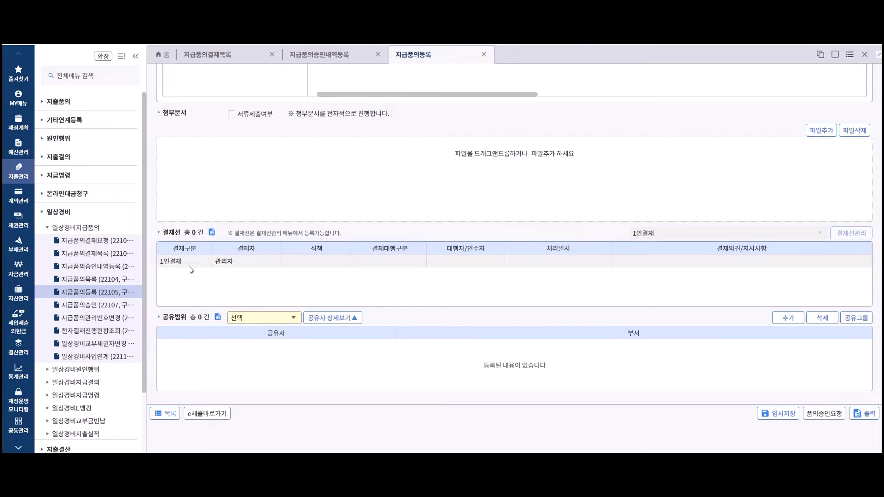
Review the approval line and sharing scope, and request approval (품의승인요청) for the travel expense proposal
scroll(213, 286, down, 2)
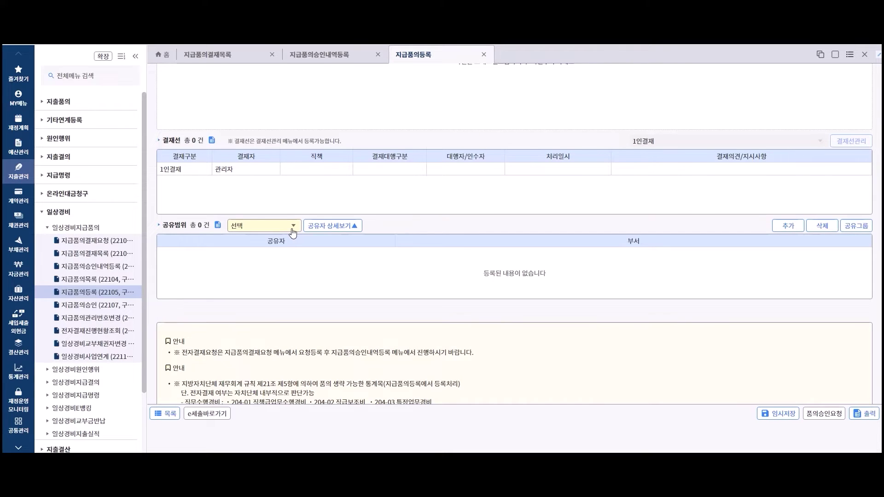
click(815, 414)
click(579, 323)
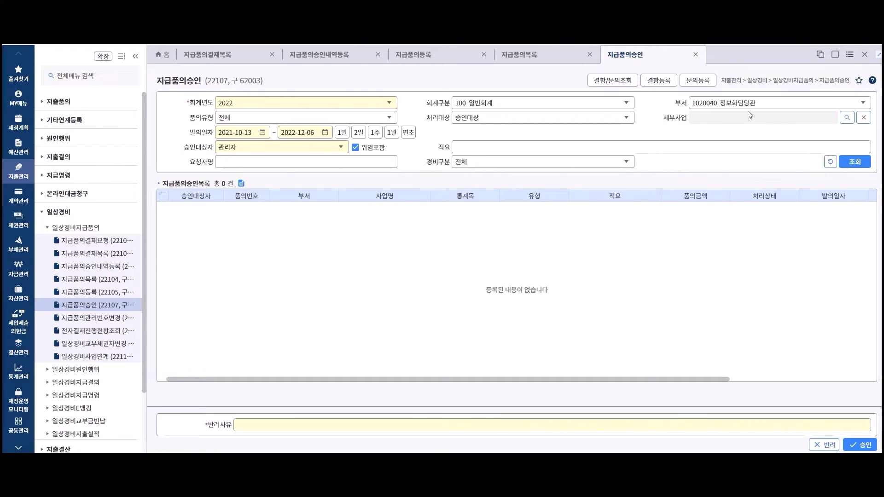
Look up the proposals awaiting approval in 지급품의승인 and review the details of the 일상일반1 proposal
click(854, 163)
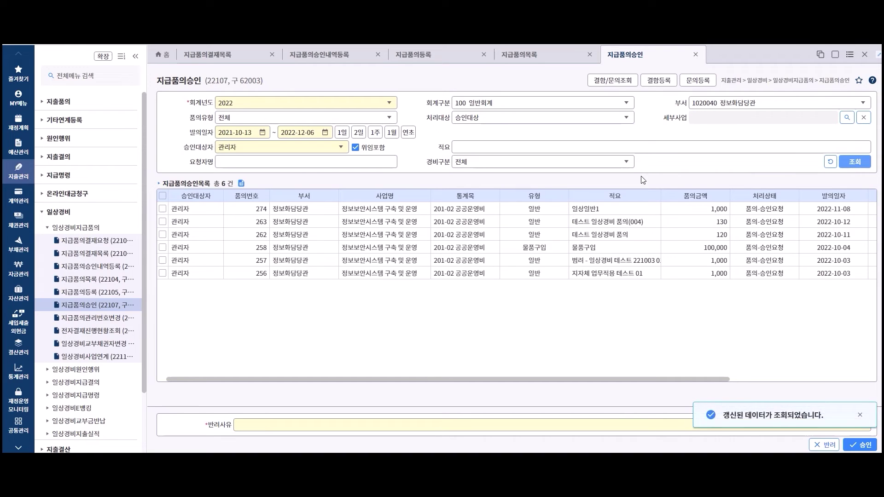
click(466, 210)
double_click(466, 210)
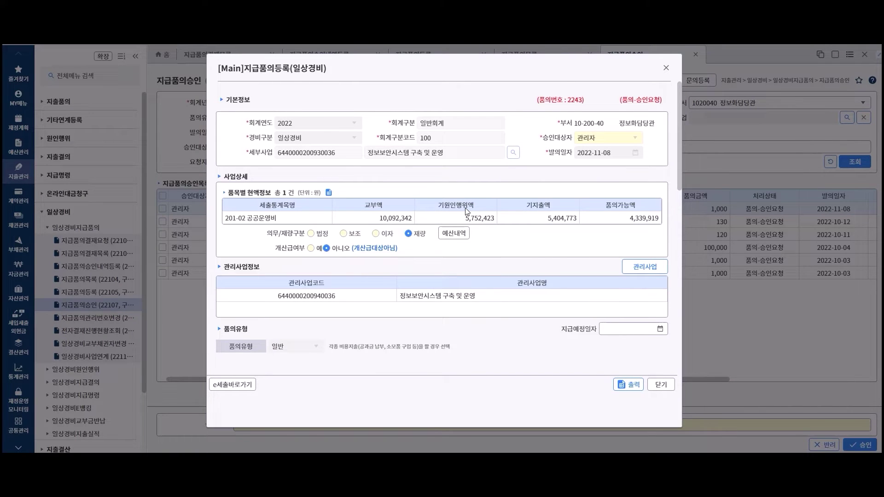
click(667, 384)
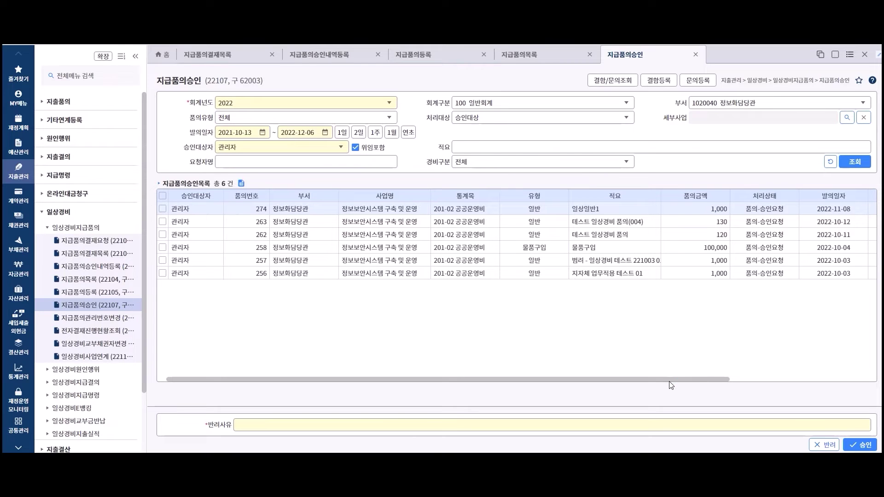
Approve the pending 일상일반1 proposal and confirm the approval
click(163, 210)
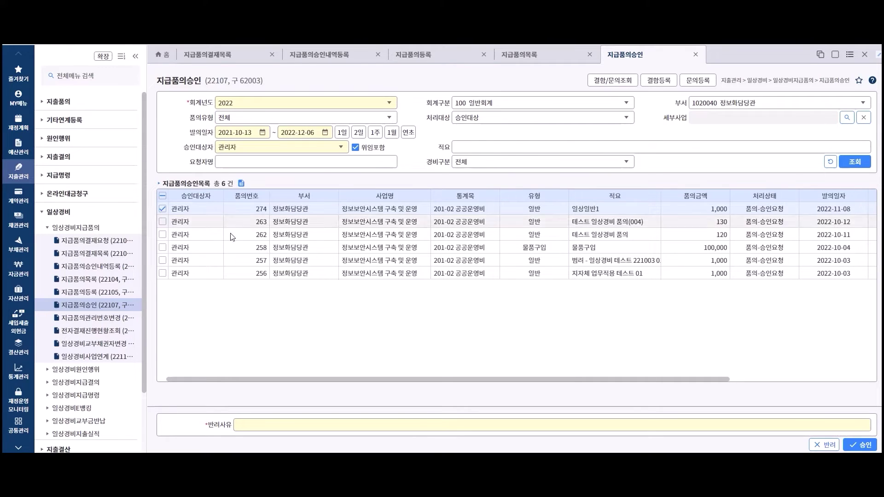
click(859, 445)
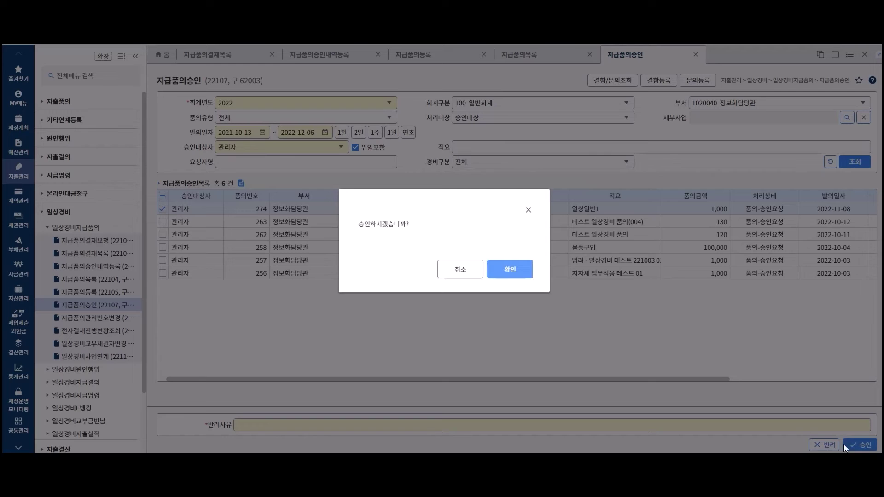
click(517, 274)
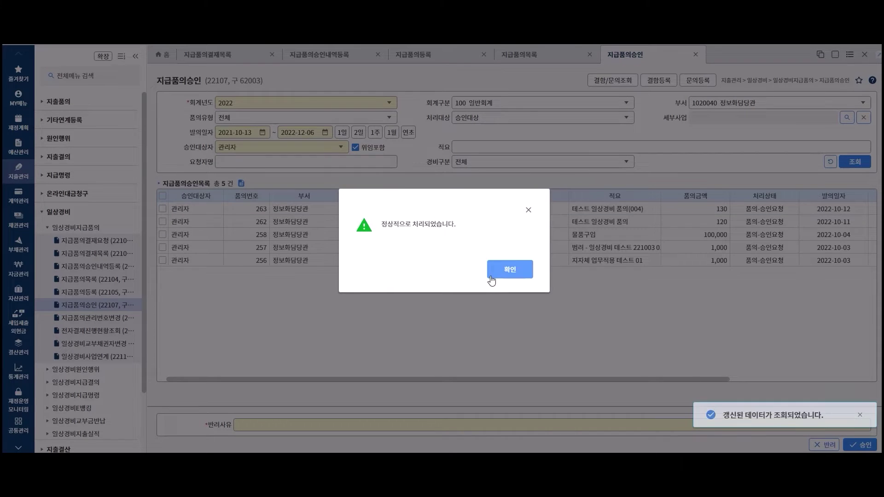
click(492, 276)
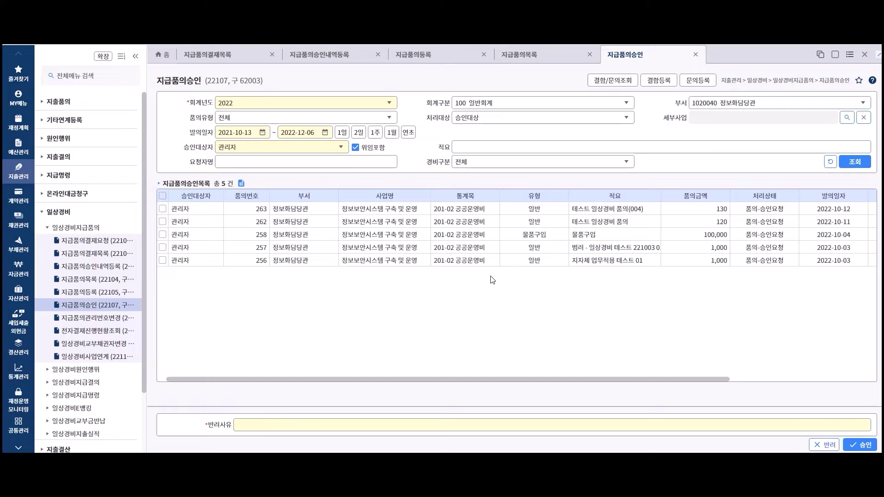
Look up the proposals eligible for approval cancellation (승인취소대상) with the approver (승인대상자) set to 전체
click(628, 119)
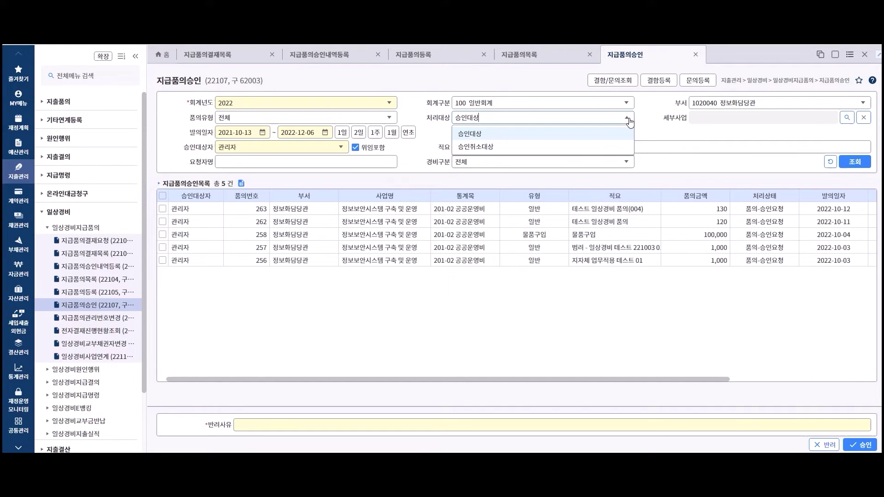
click(573, 147)
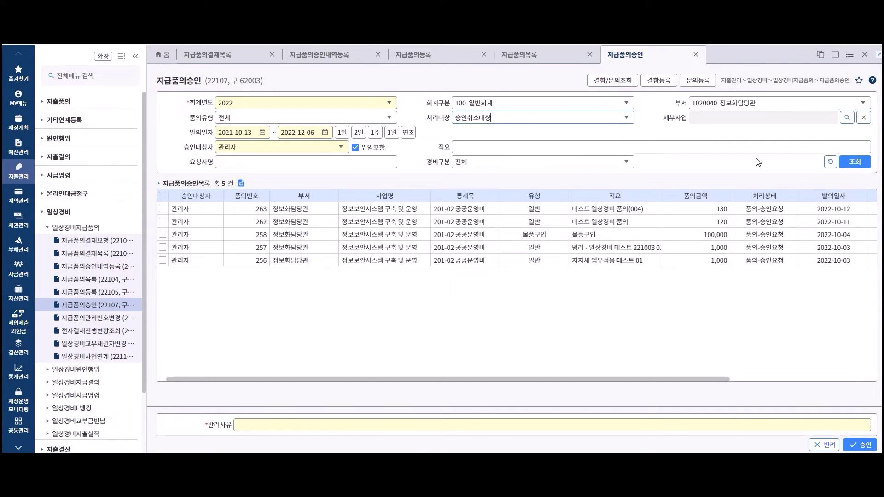
click(850, 163)
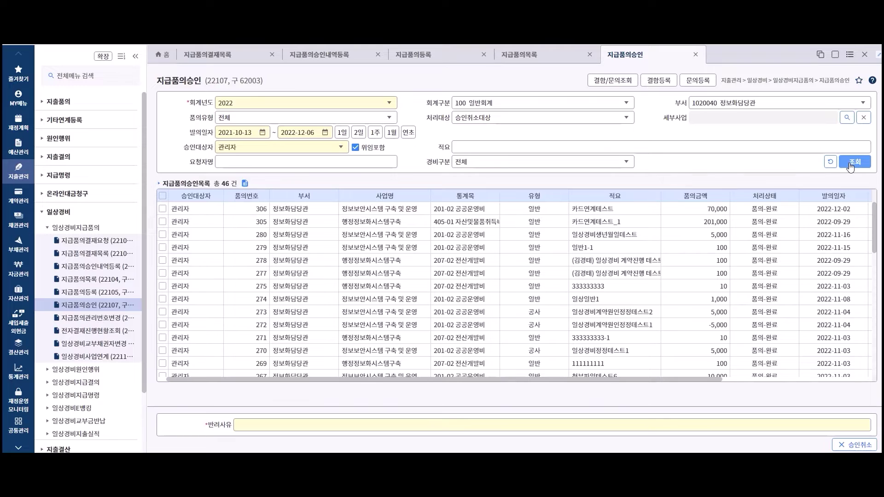
click(341, 148)
click(327, 163)
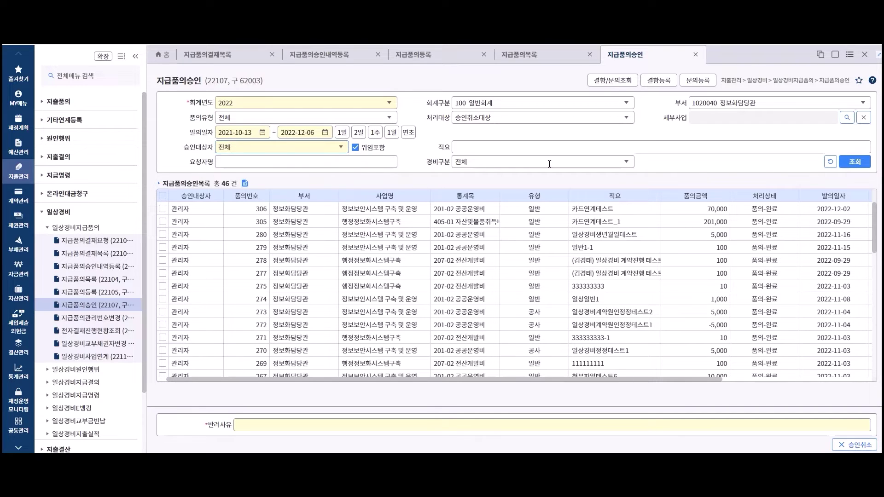
click(855, 165)
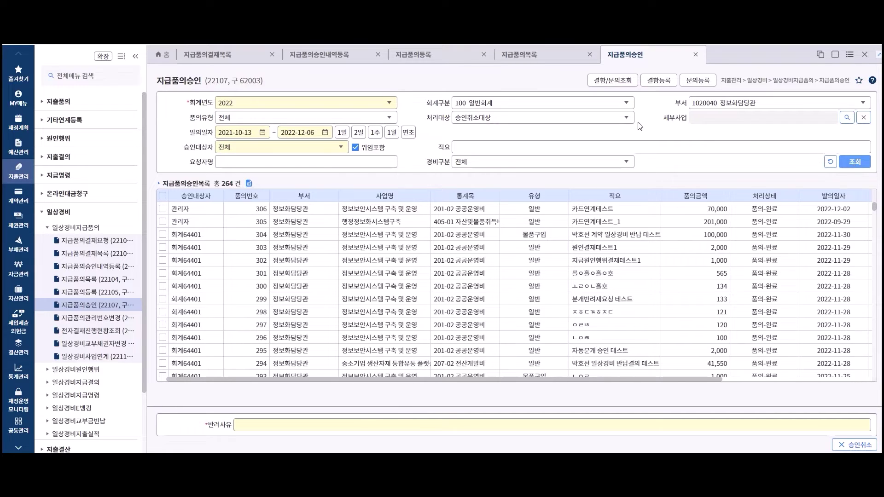
Select the 카드연계테스트 proposal for approval cancellation and enter 테스트 as the reason (반려사유)
click(163, 209)
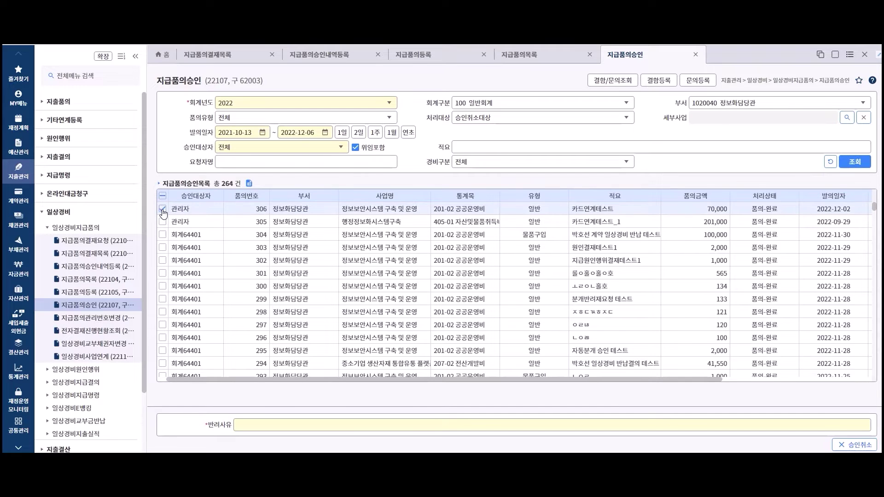
click(291, 423)
text(테스트)
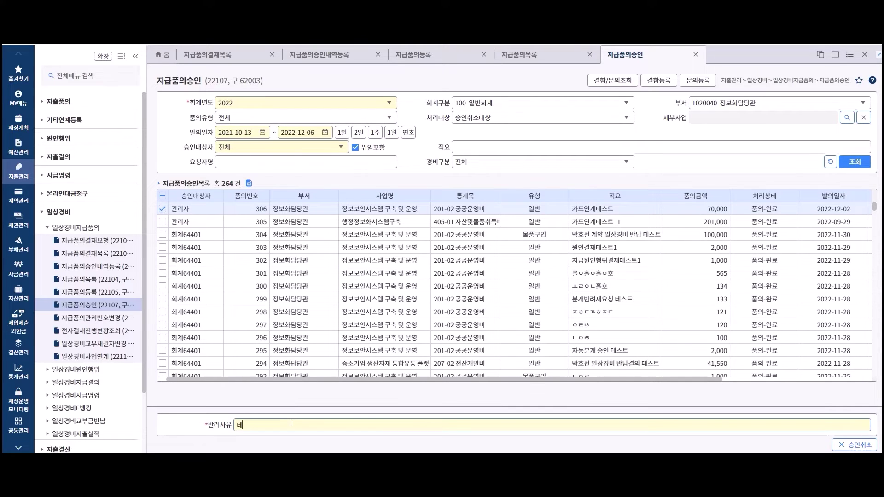
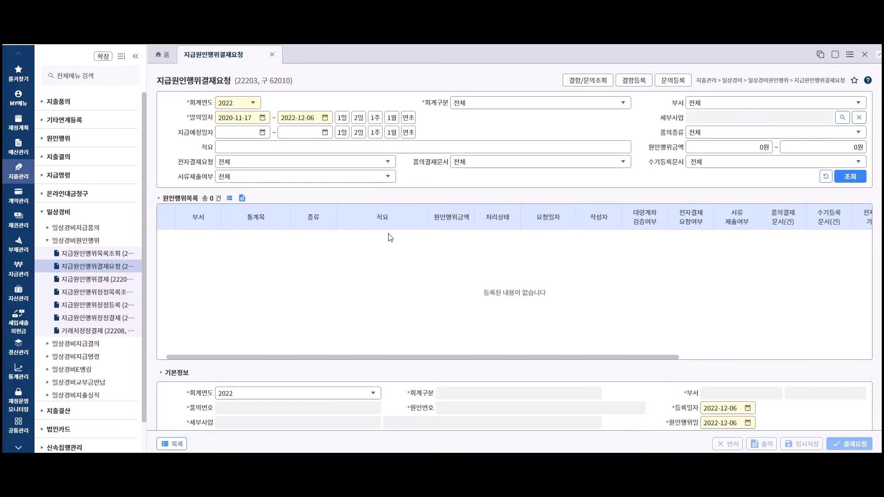
Look up the expenditure commitments (원인행위) in 지급원인행위결재요청 and examine all columns of the list
click(849, 183)
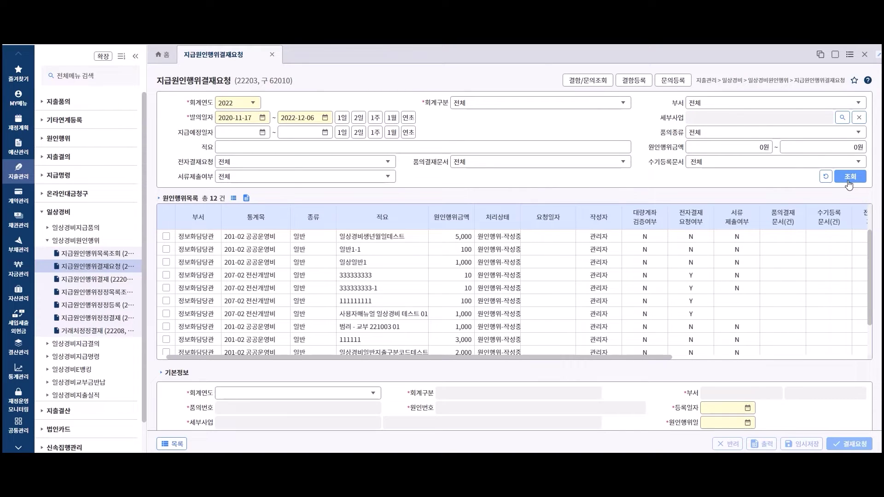
drag(653, 358, 855, 360)
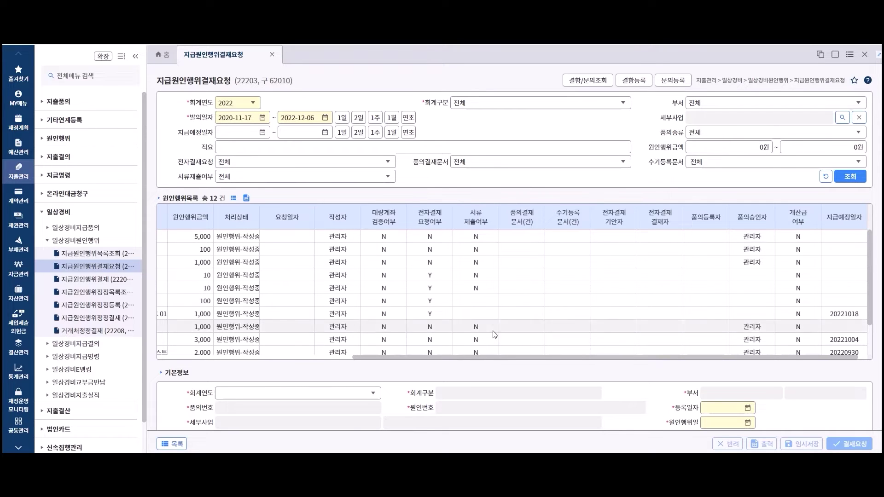
drag(484, 358, 208, 364)
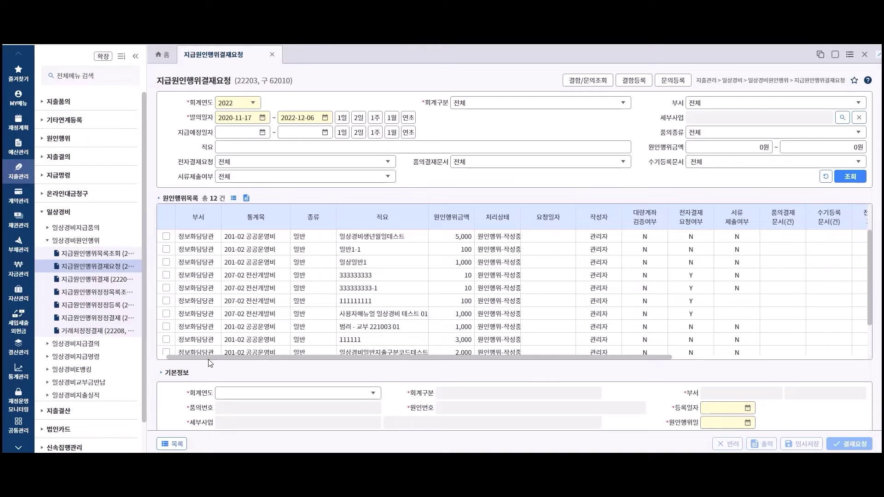
Select the 일반1-1 commitment and review its basic information, common items and attached documents
click(166, 250)
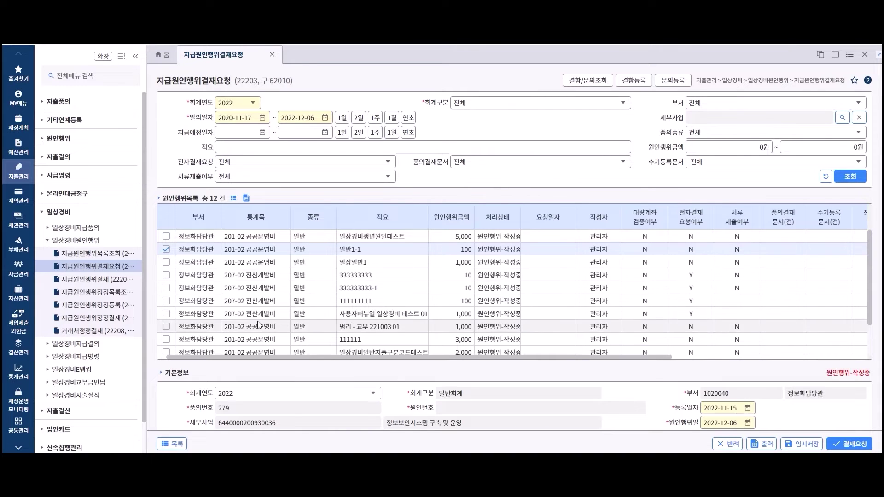
scroll(775, 421, down, 3)
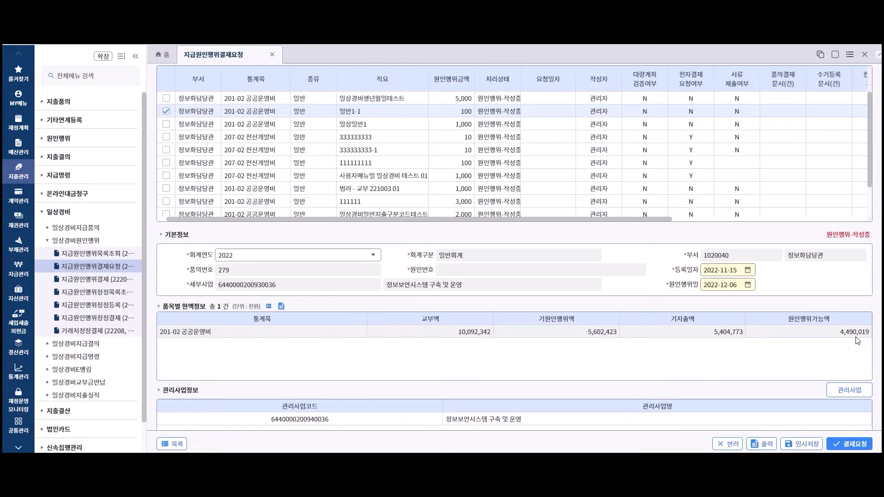
scroll(857, 341, down, 6)
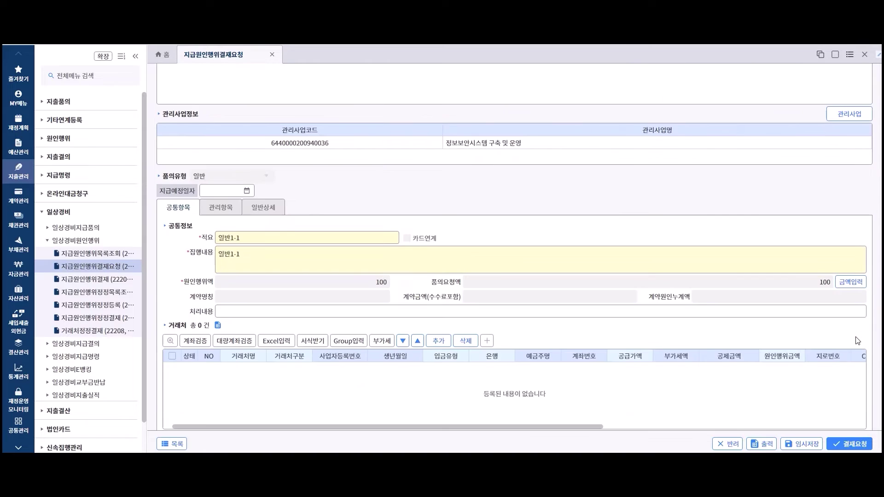
scroll(858, 341, down, 1)
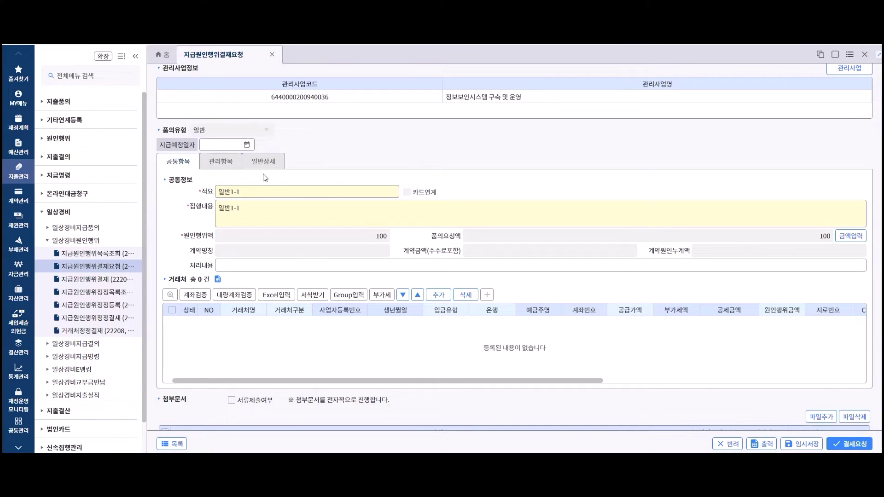
scroll(265, 178, down, 5)
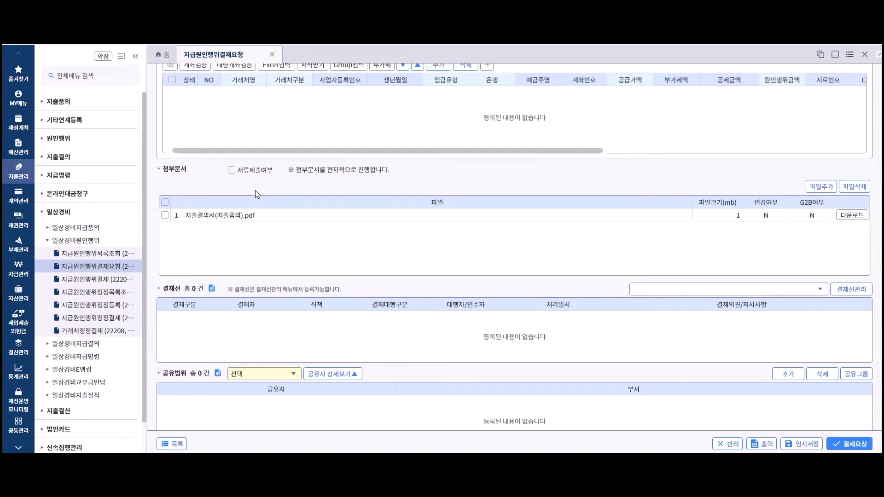
scroll(626, 307, down, 2)
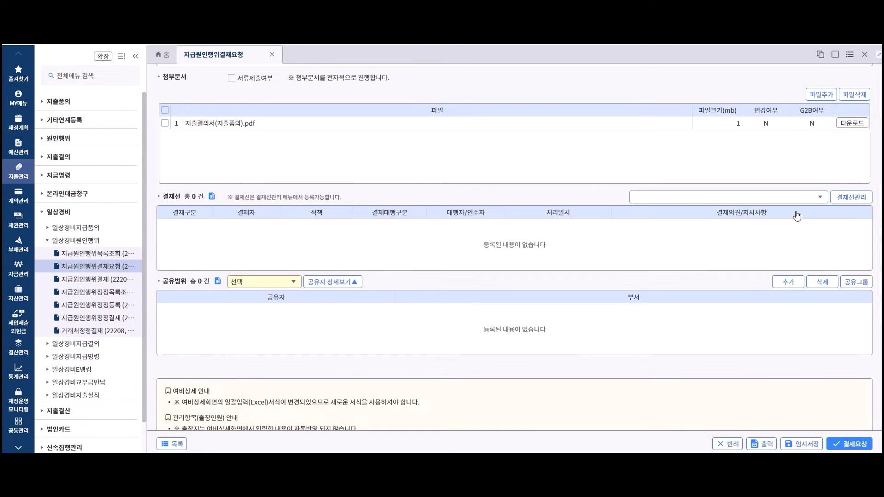
Set the commitment's approval line (결재선) to 일상경비결재 and its sharing scope (공유범위) to 담당자공개
click(820, 199)
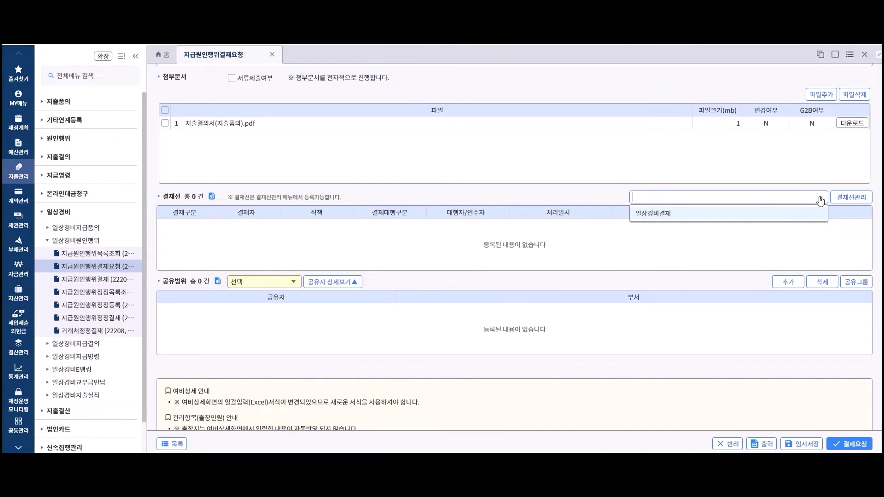
click(779, 215)
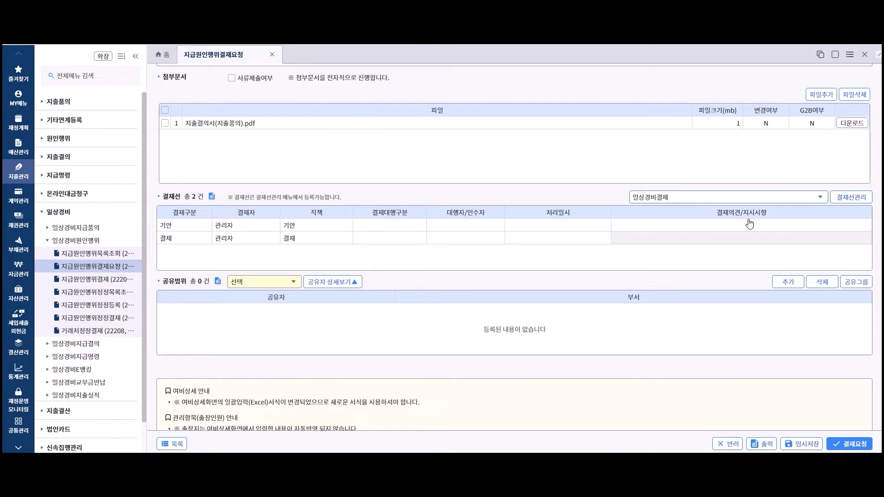
click(294, 287)
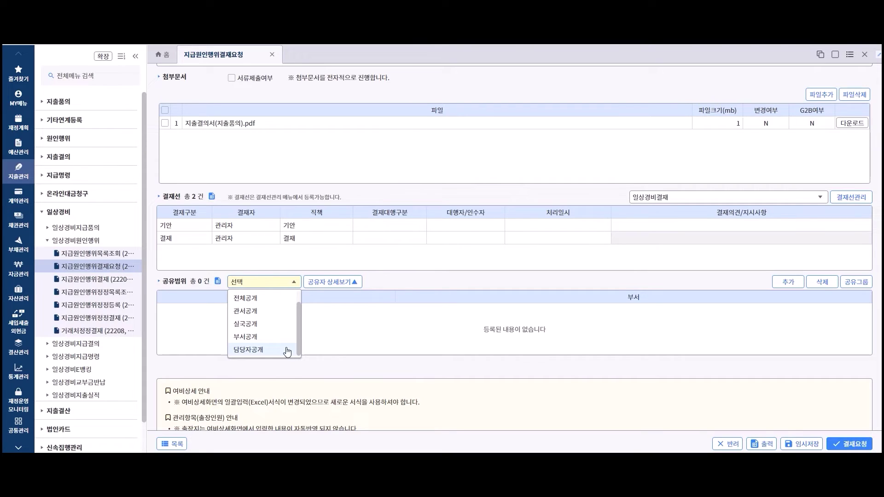
click(288, 351)
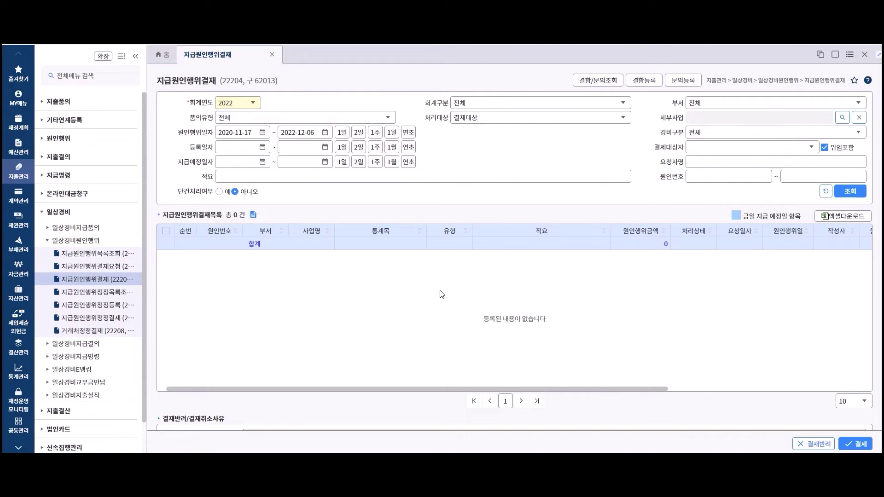
Look up the commitments awaiting approval in 지급원인행위결재 with the approver (결재대상자) set to 전체
click(849, 199)
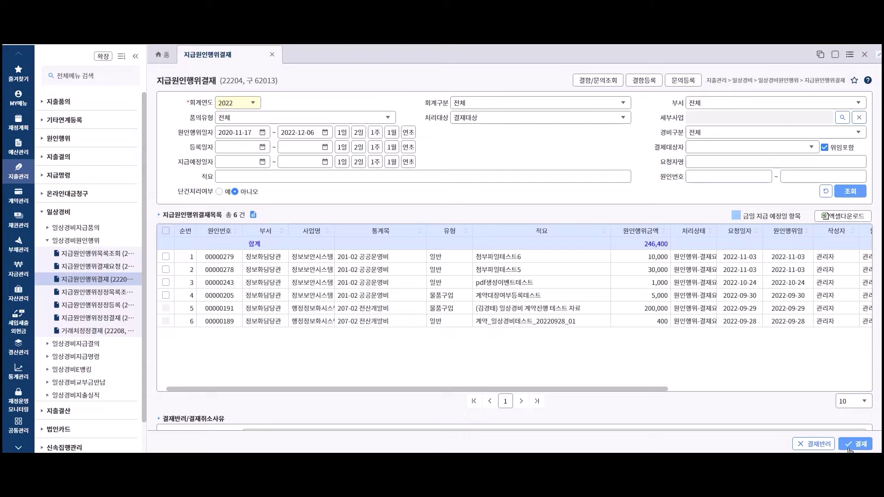
click(812, 149)
click(791, 164)
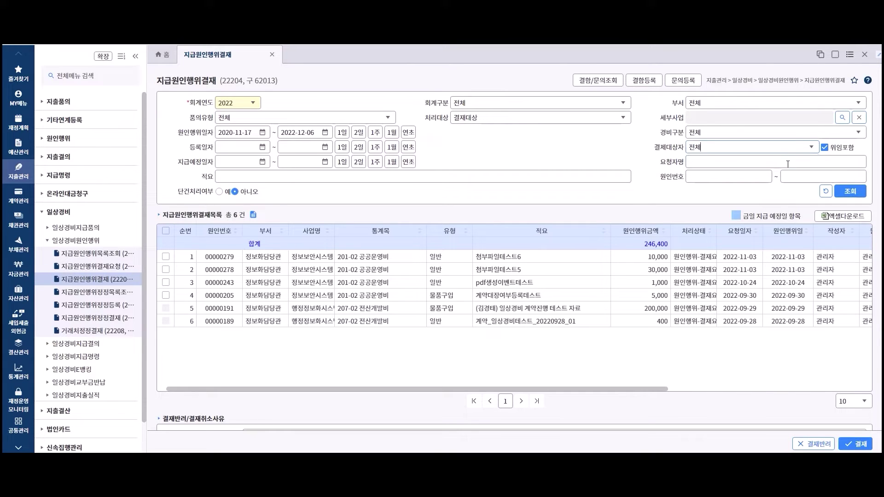
click(850, 191)
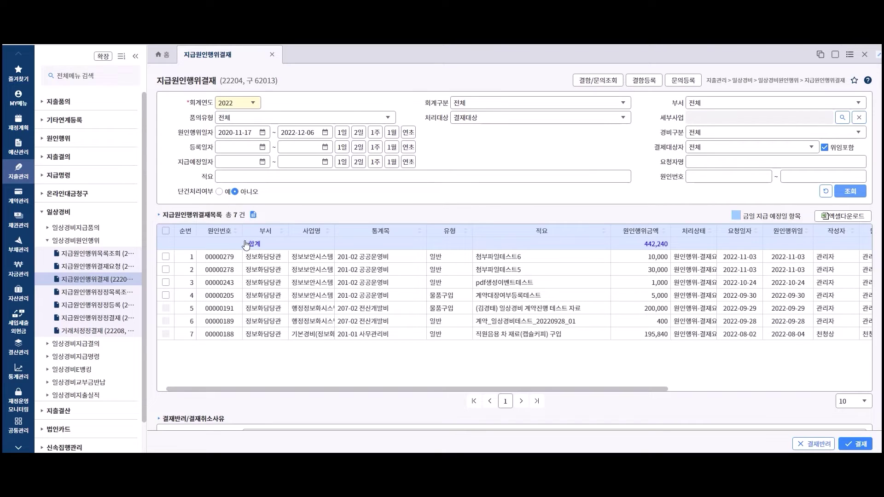
Open the 첨부파일테스트6 commitment from the approval list and review its registered details
double_click(264, 259)
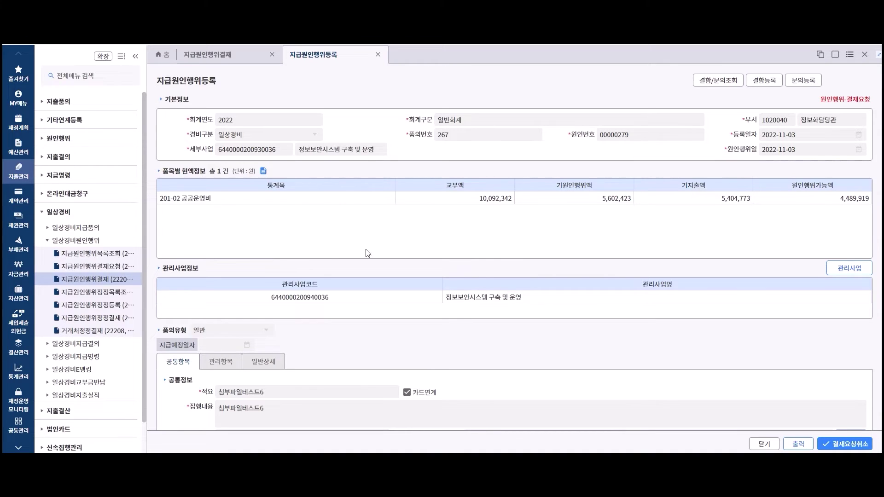
scroll(723, 251, down, 5)
scroll(725, 251, down, 3)
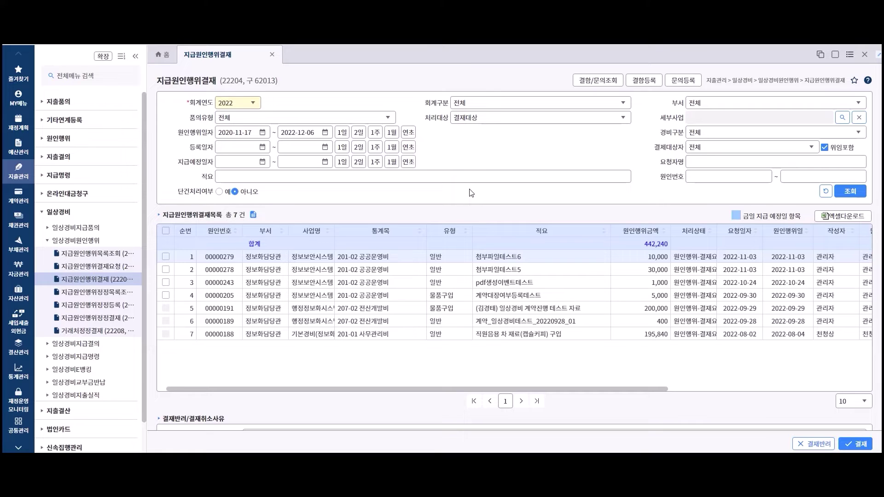
Review the 첨부파일테스트6 commitment with single-item processing (단건처리여부) set to 예, and set the option back to 아니오
click(220, 191)
click(846, 193)
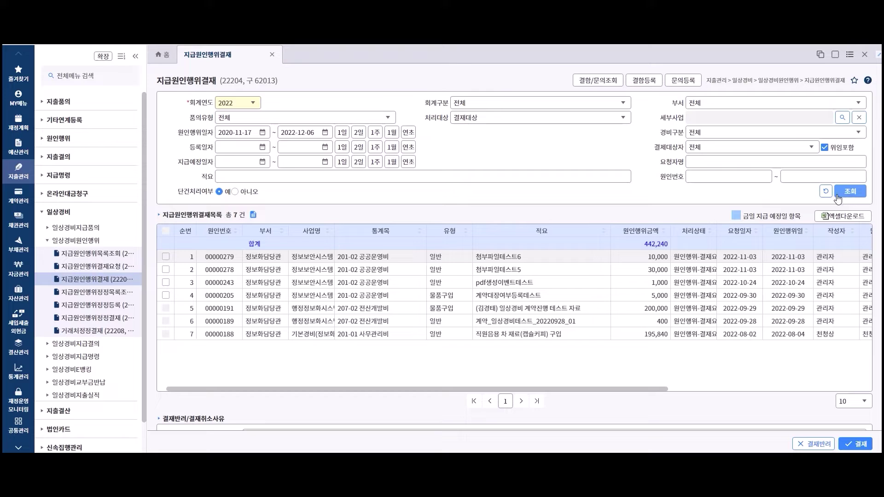
click(164, 259)
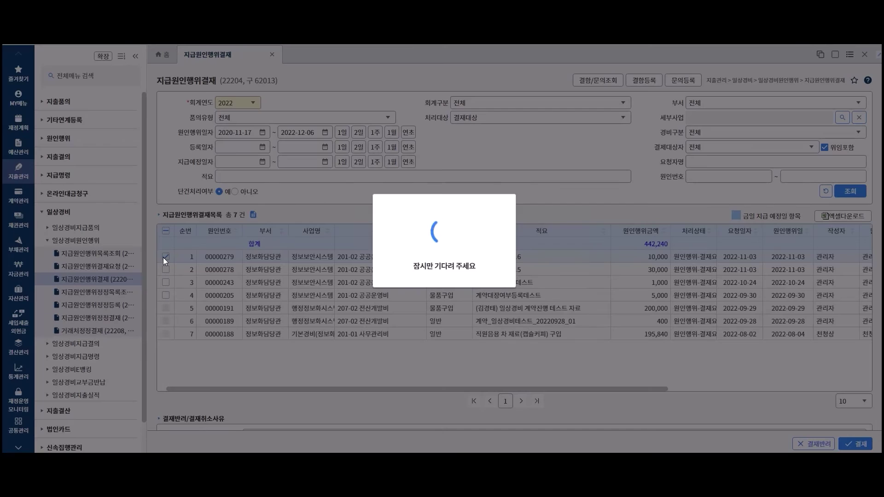
scroll(594, 354, down, 8)
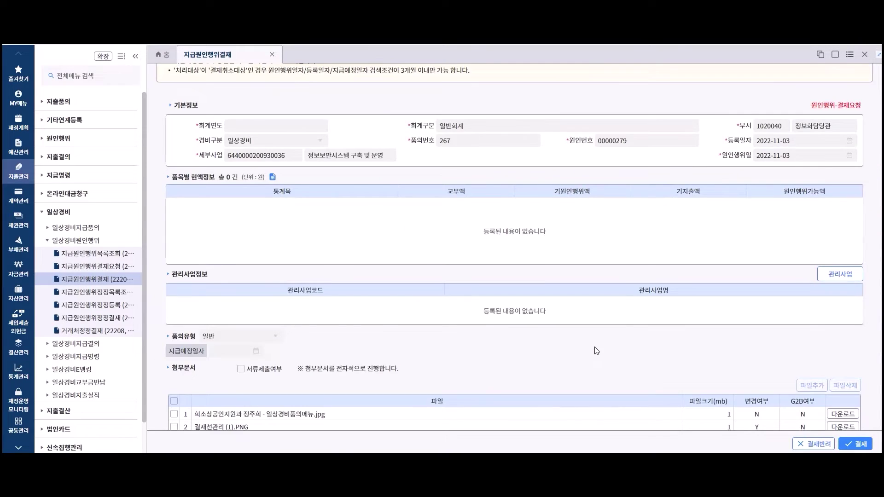
scroll(597, 354, down, 3)
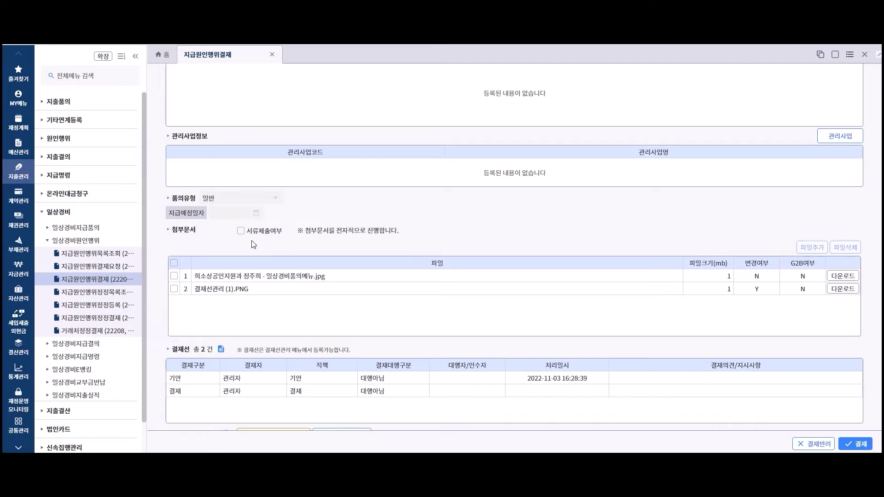
scroll(466, 237, up, 10)
click(235, 147)
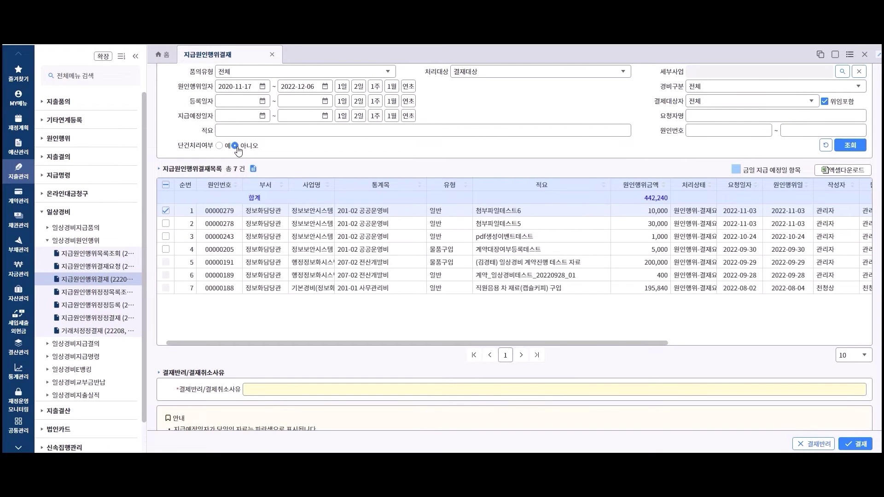
Look up the commitments awaiting approval with 단건처리여부 set to 아니오, and approve all selectable ones in bulk
click(850, 145)
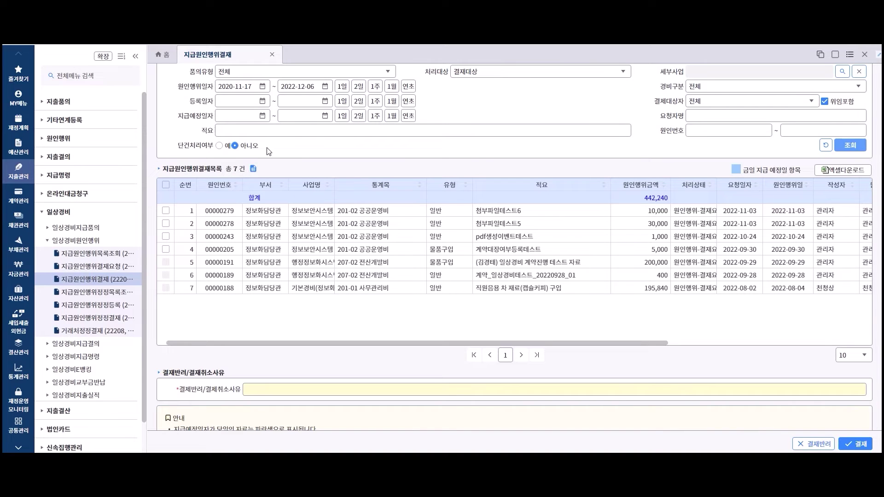
click(166, 185)
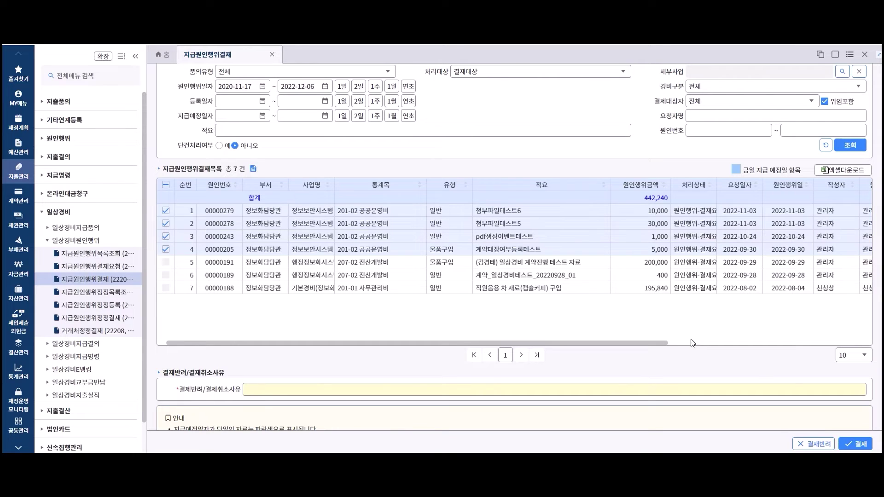
click(866, 445)
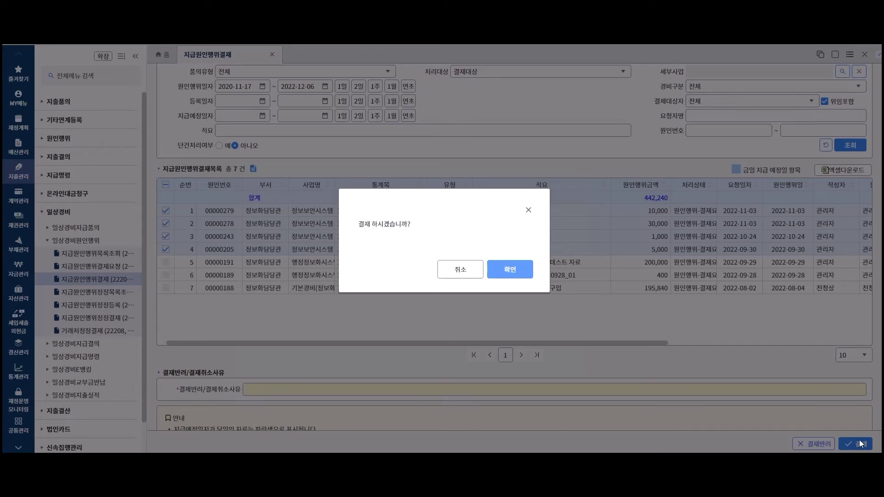
click(508, 271)
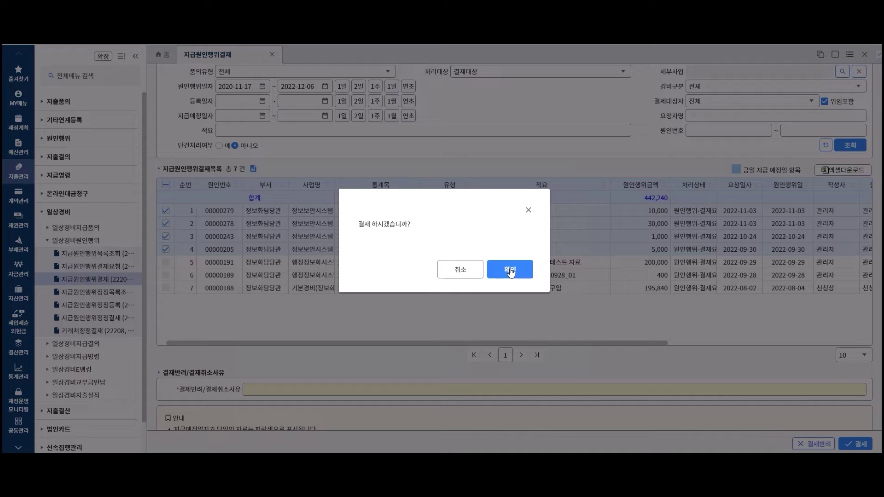
click(510, 271)
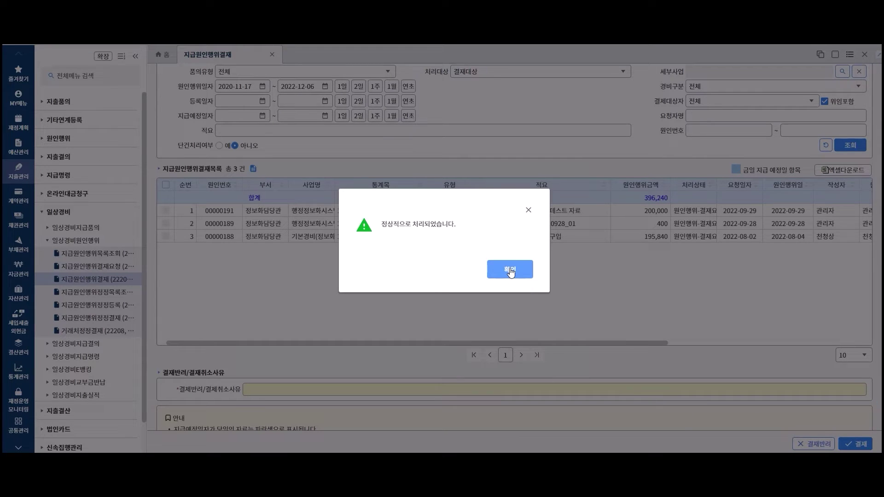
click(511, 272)
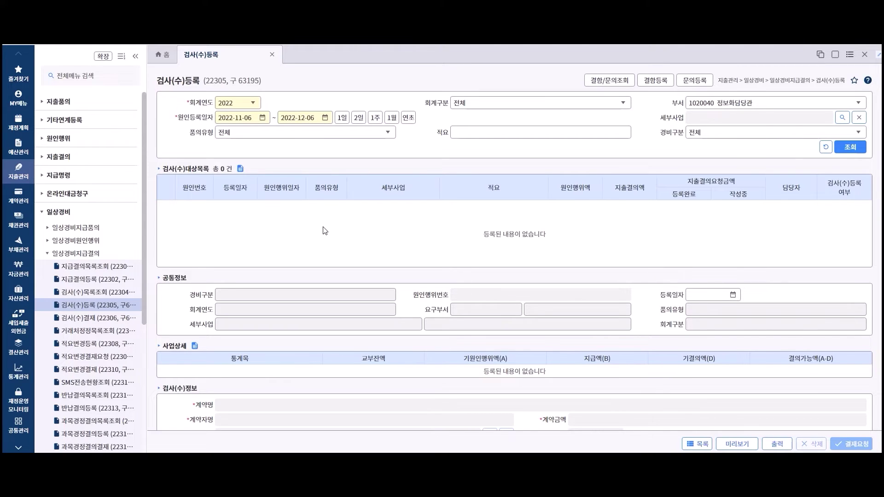
In 검사(수)등록, look up the inspection targets, choose the 강원도로 가자 commitment and set the contract amount (계약금액) to 1,000,000
click(850, 149)
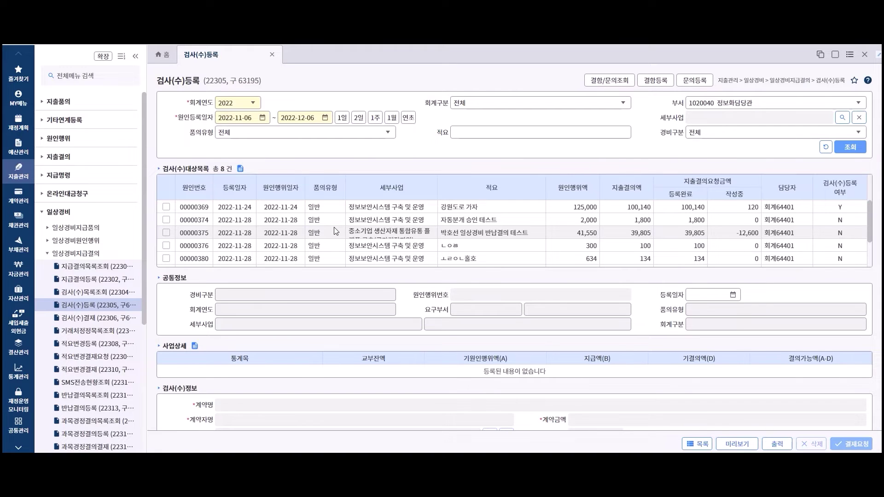
click(165, 208)
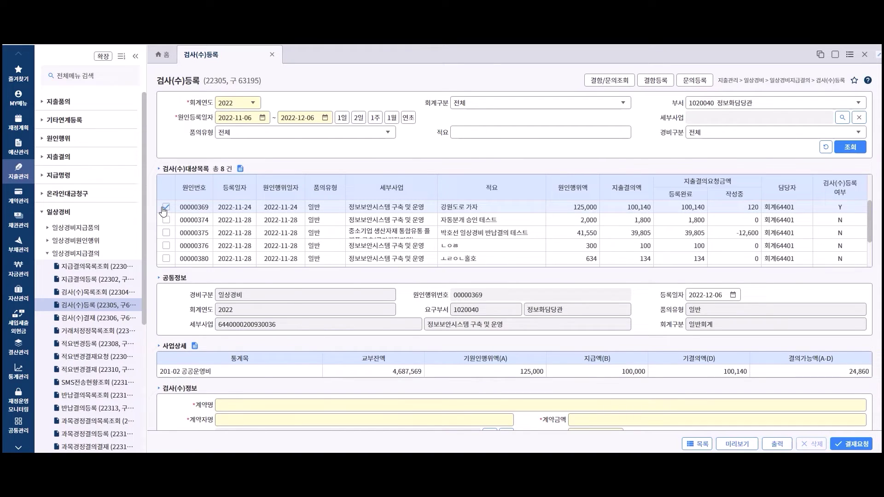
scroll(167, 222, down, 6)
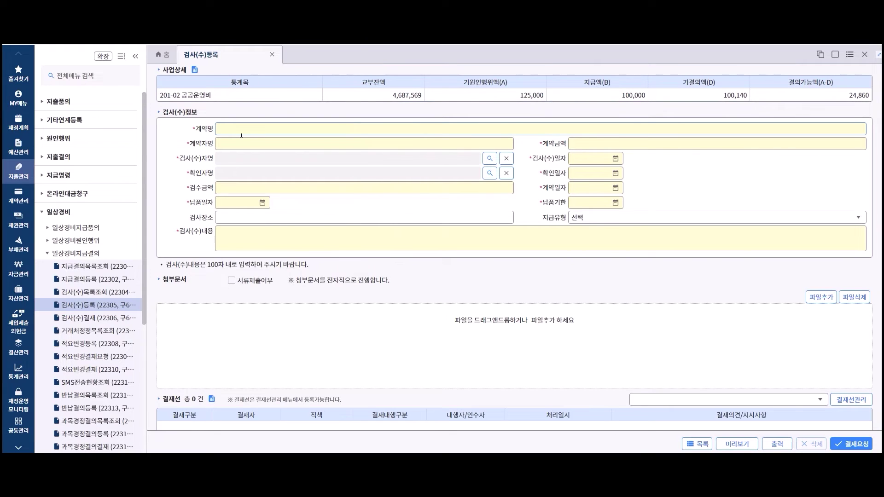
click(603, 144)
text(1,000,000)
Assign the inspector (검사(수)자명) and the confirmer (확인자명) through the user lookup (사용자 조회)
click(490, 159)
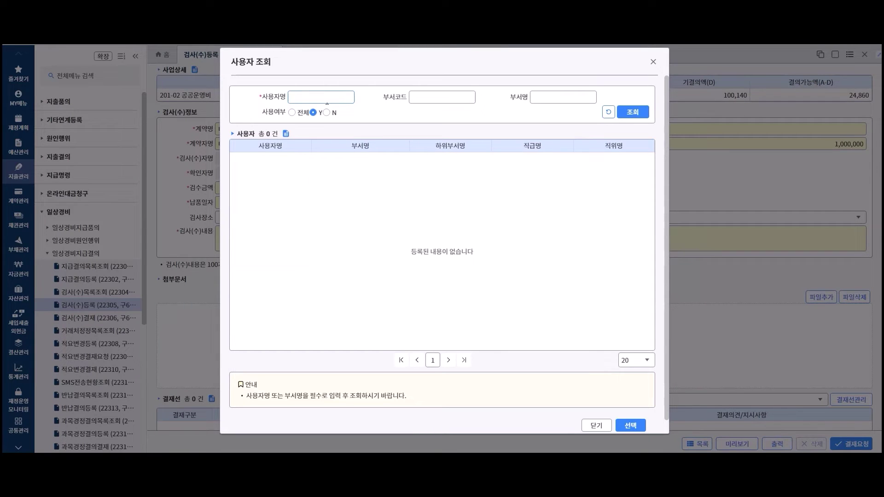
key(Return)
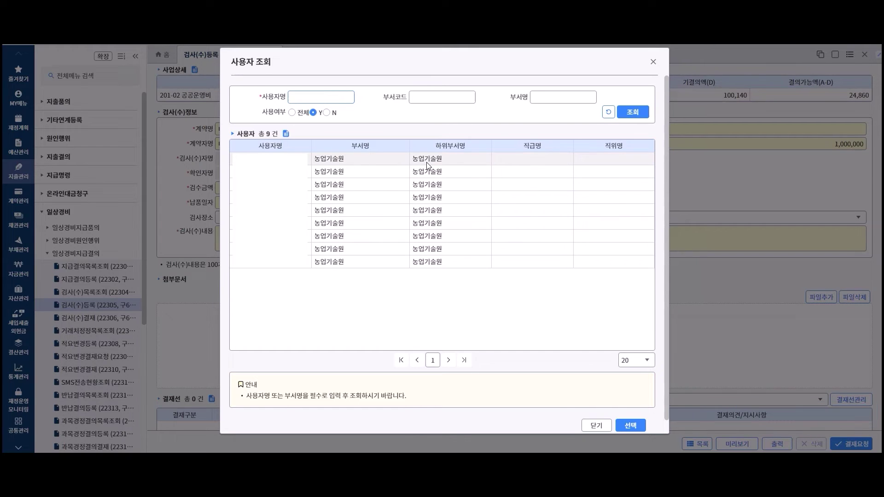
click(630, 426)
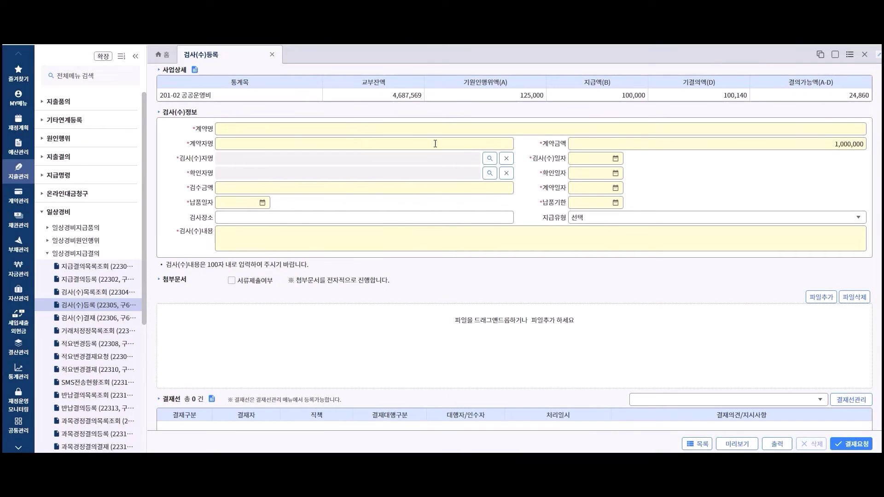
click(490, 173)
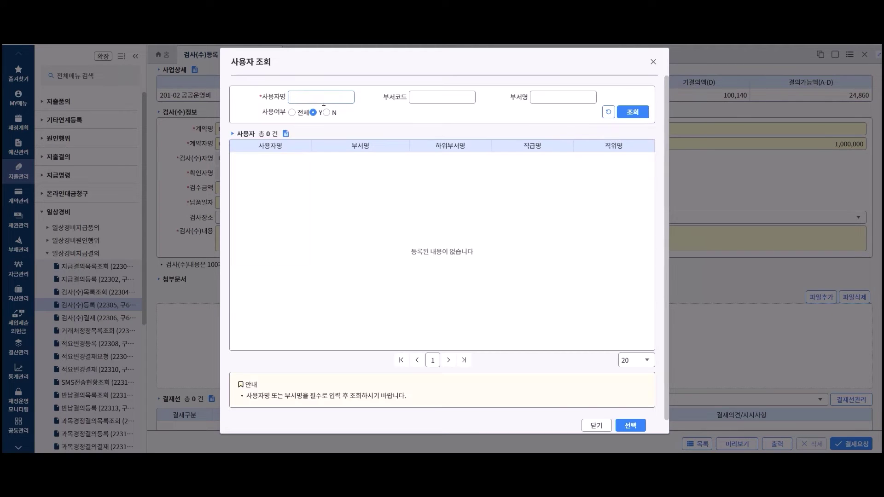
click(634, 112)
click(632, 424)
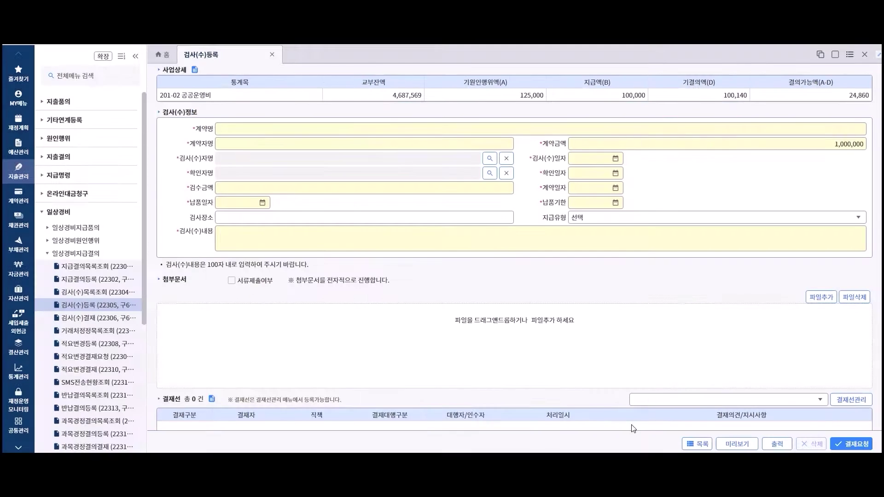
Set the inspection date, confirmation date, contract date and delivery deadline (납품기한) to 2022-12-06
click(615, 159)
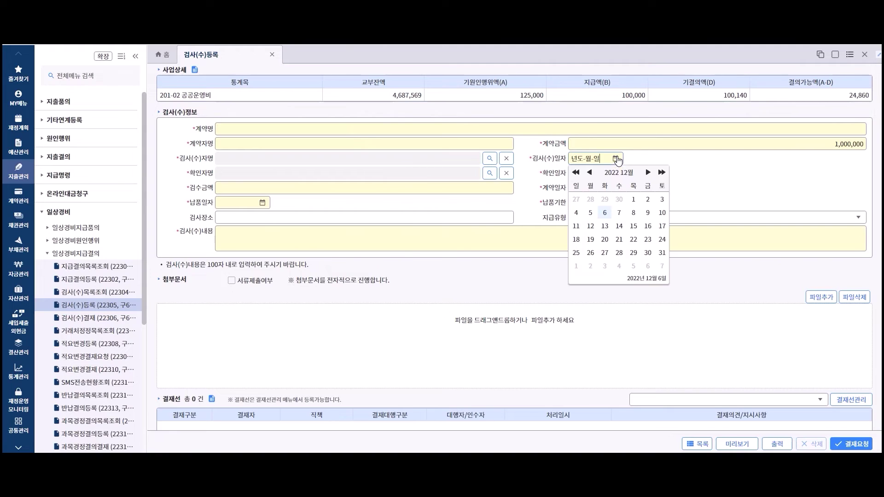
click(615, 214)
click(615, 173)
click(605, 228)
click(615, 188)
click(605, 243)
click(615, 202)
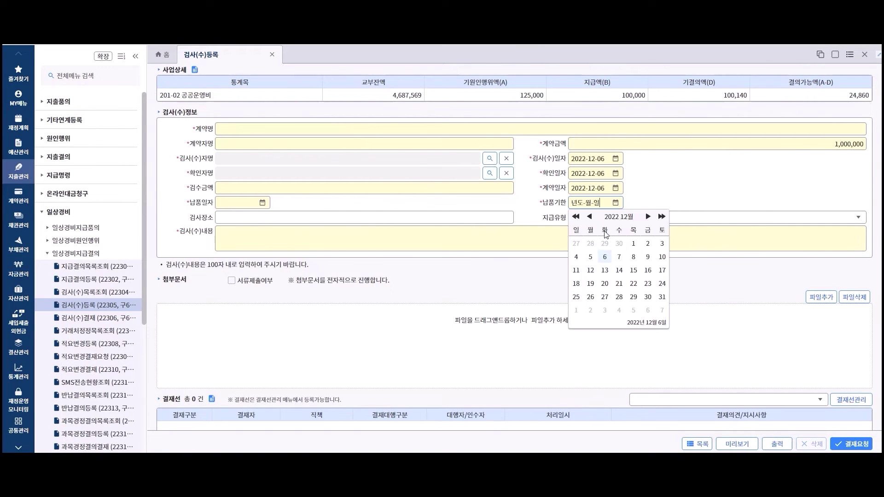
click(605, 257)
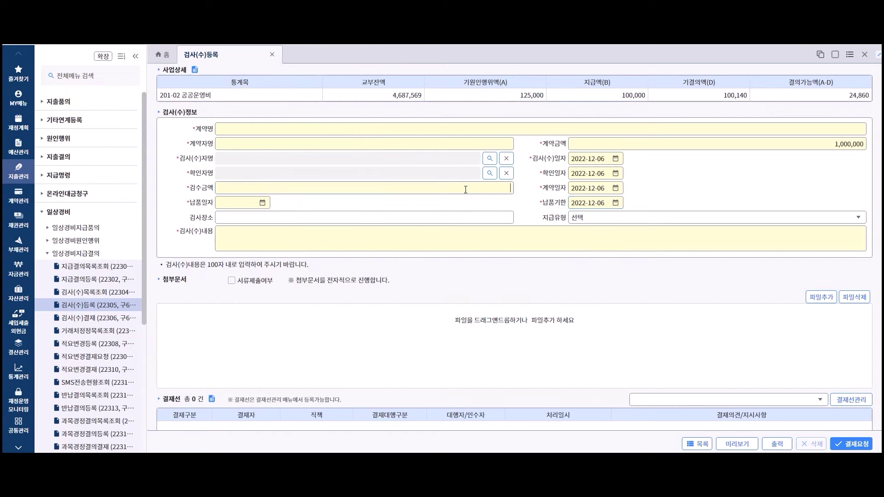
Set the inspected amount (검수금액) to 1,000,000, the delivery date (납품일자) to 2022-12-06 and the inspection content to 테스트3
text(1000000)
click(262, 203)
click(252, 257)
click(247, 243)
text(테스트3)
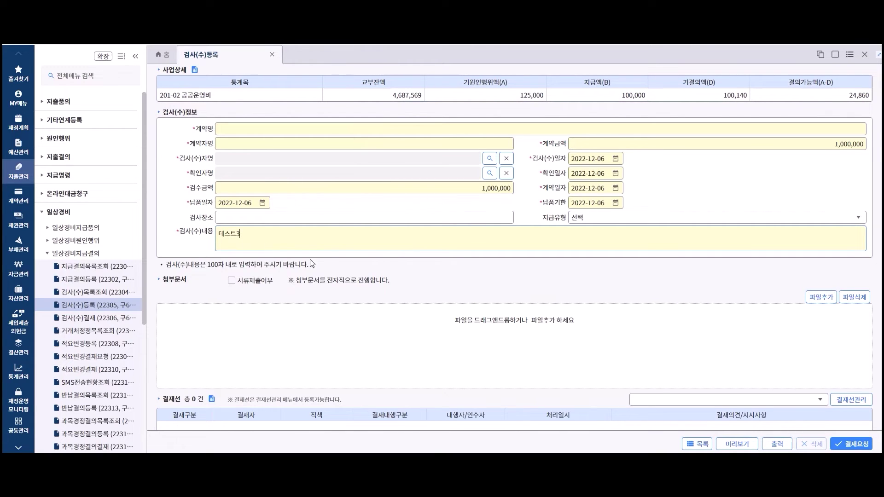
Submit the inspection for approval with approval line (결재선) 일상경비 검사(수) 결재 테스트 and sharing scope (공유범위) 담당자공개
scroll(552, 304, down, 3)
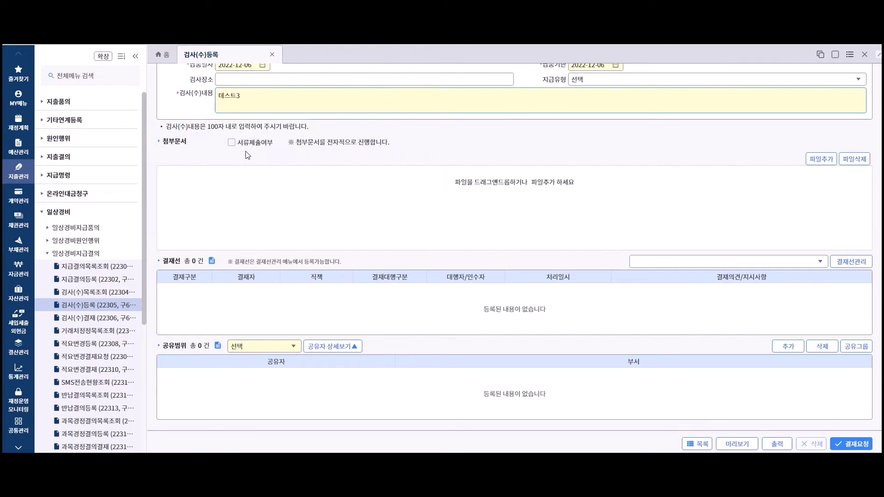
click(821, 262)
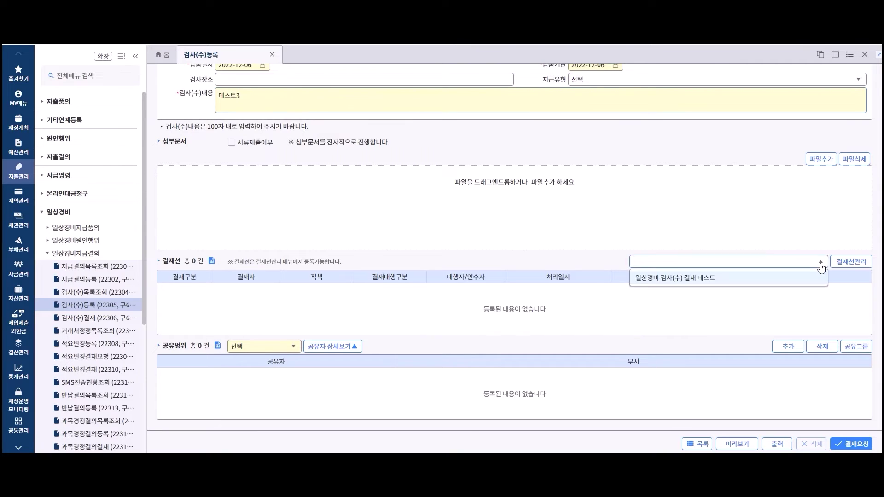
click(765, 279)
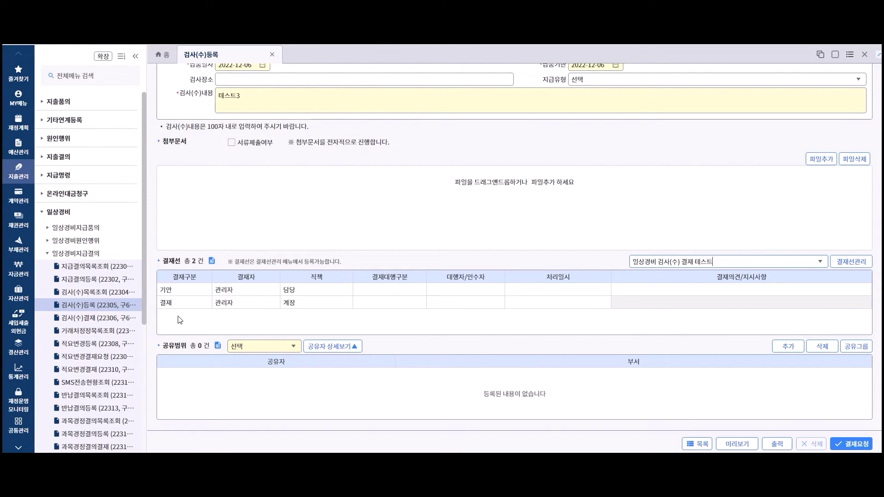
click(293, 346)
scroll(259, 414, down, 1)
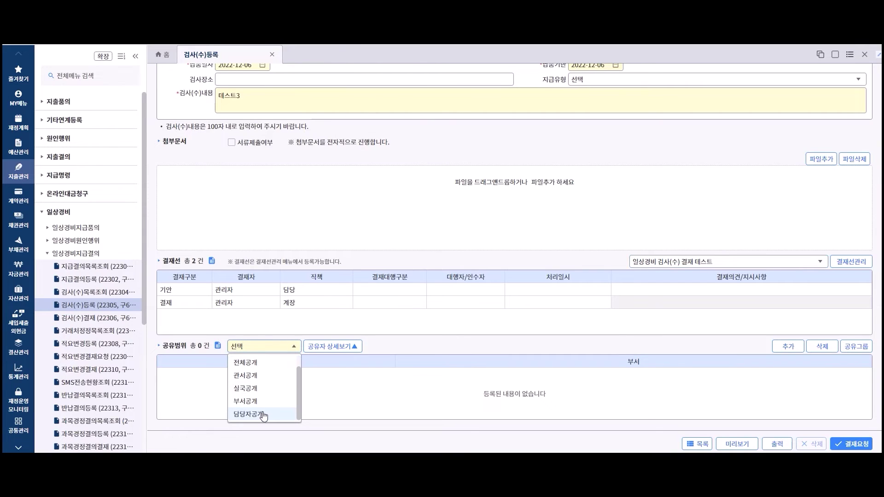
click(261, 414)
scroll(597, 366, down, 1)
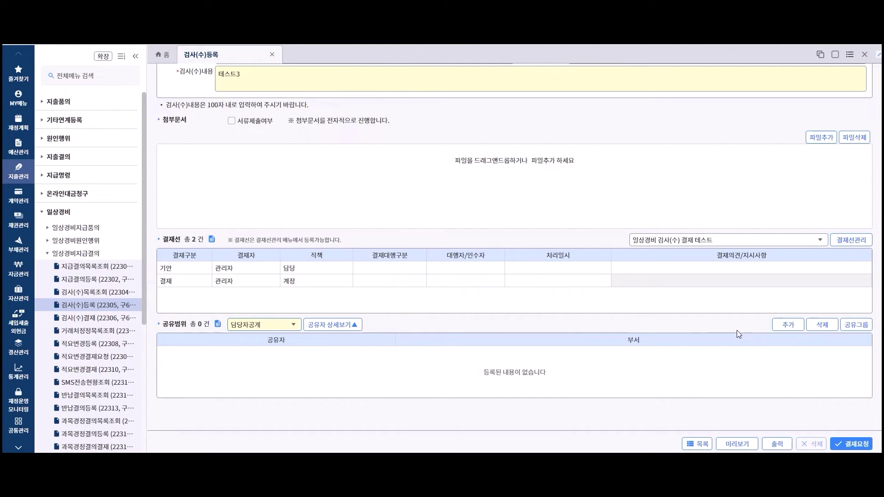
click(847, 442)
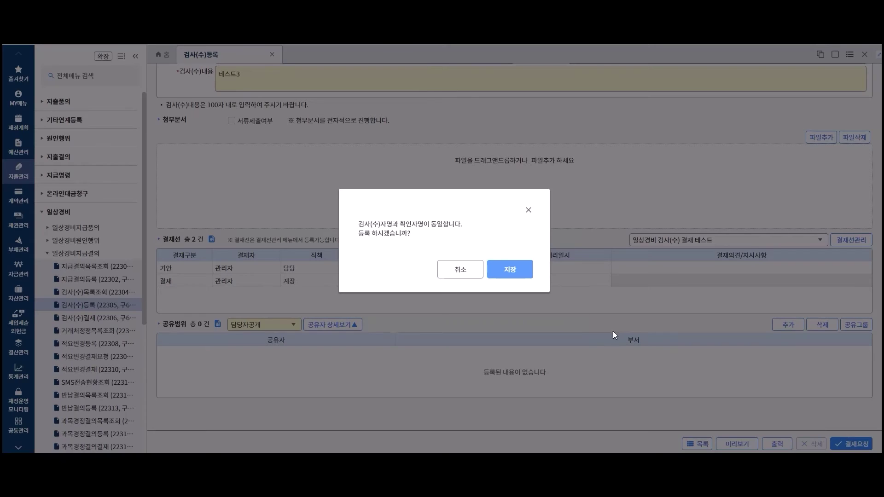
click(521, 273)
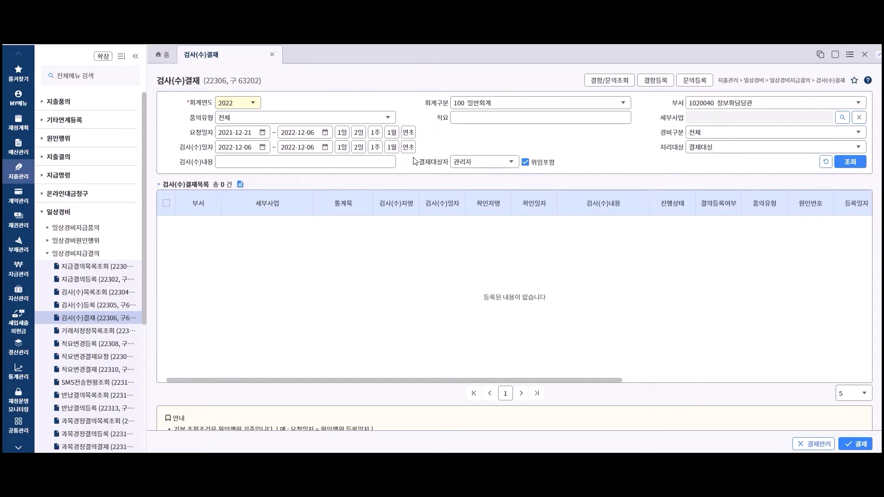
Look up the inspections awaiting approval in 검사(수)결재 and review the details of the 테스트 entry
click(852, 166)
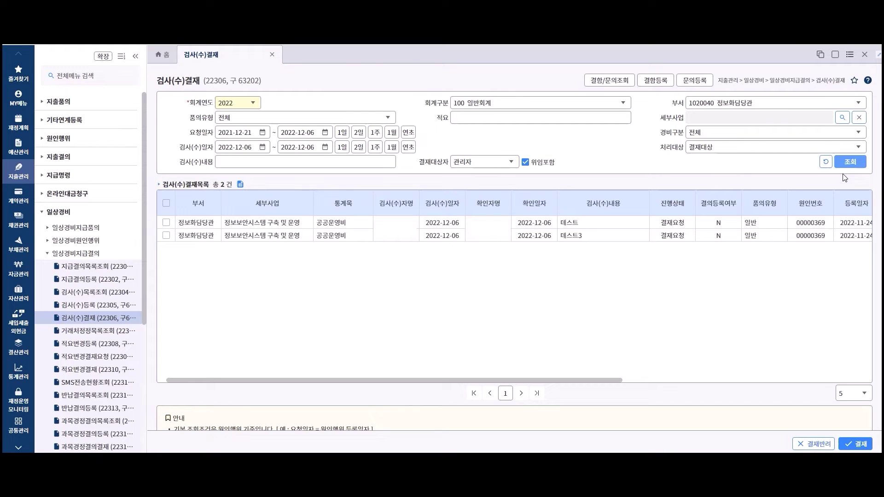
double_click(284, 227)
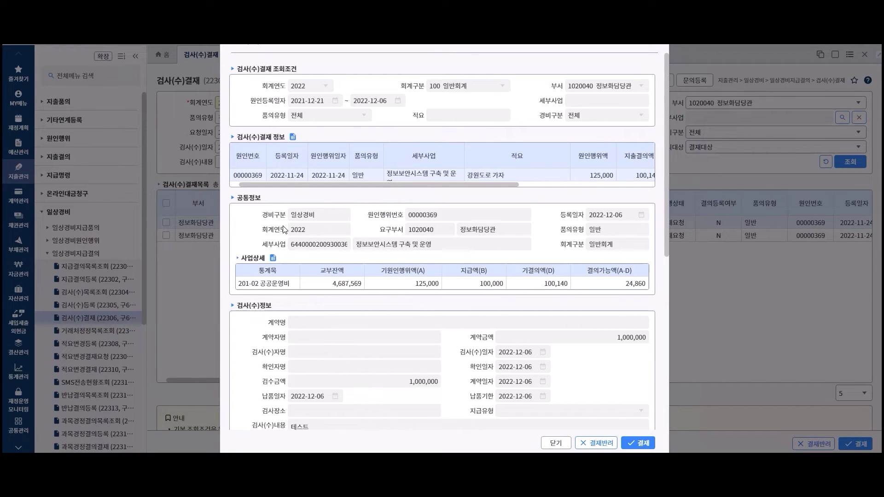
click(554, 443)
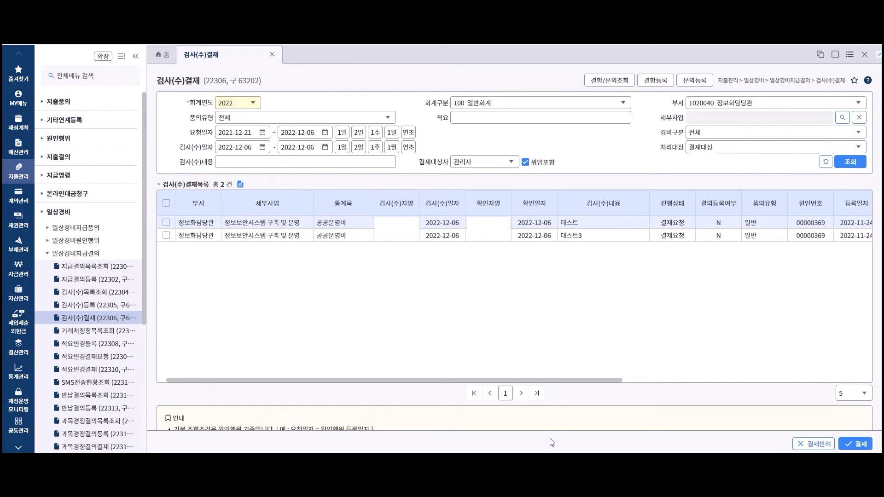
Approve the 테스트3 inspection in the 검사(수)결재 list
click(165, 236)
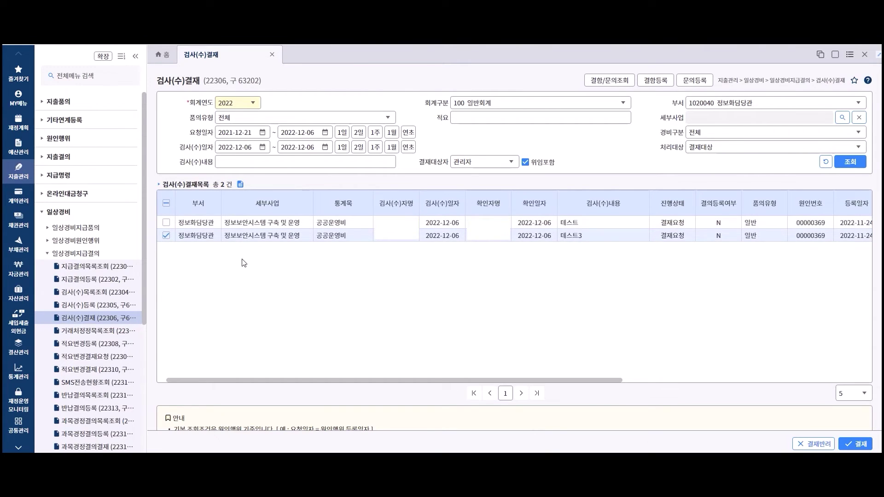
click(853, 446)
click(511, 269)
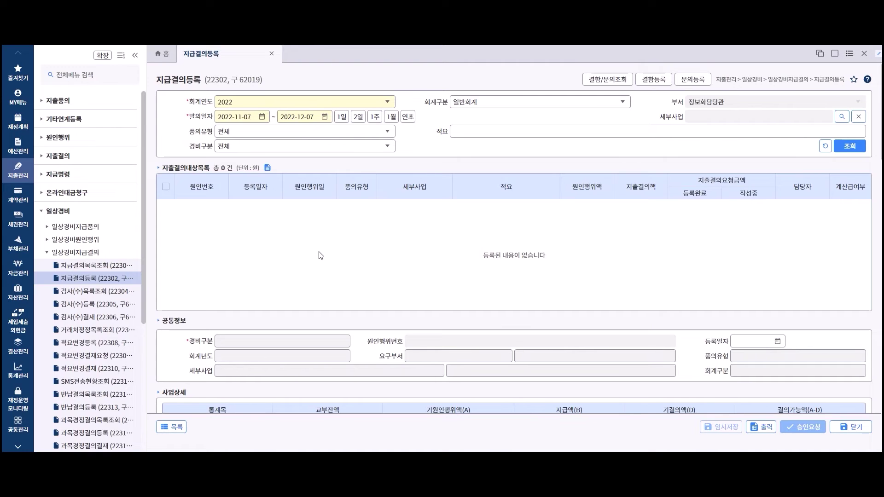
In 지급결의등록, look up the payment targets, choose the 인건비 commitment and set its payment type (지급유형) to 일반지출
click(851, 147)
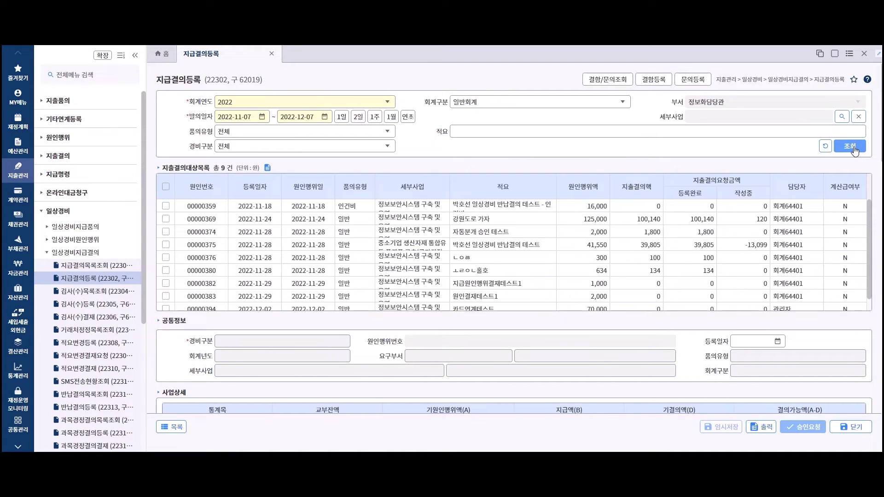
click(166, 206)
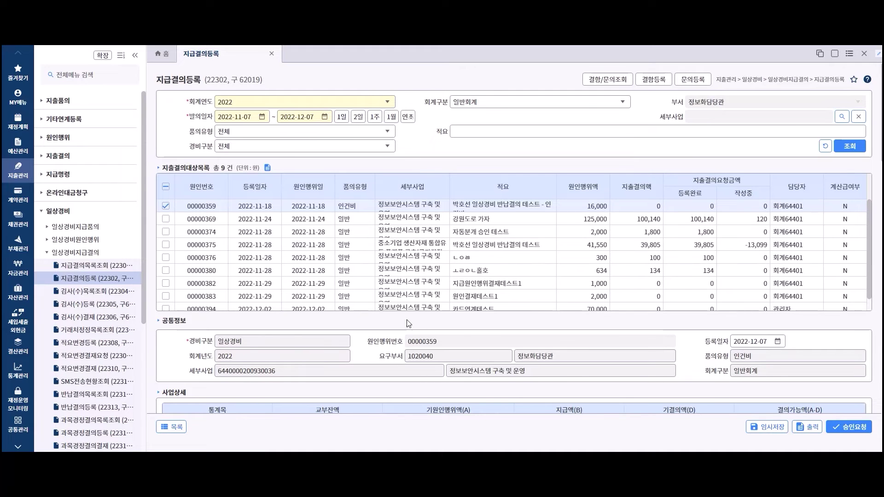
scroll(571, 379, down, 3)
scroll(571, 379, down, 5)
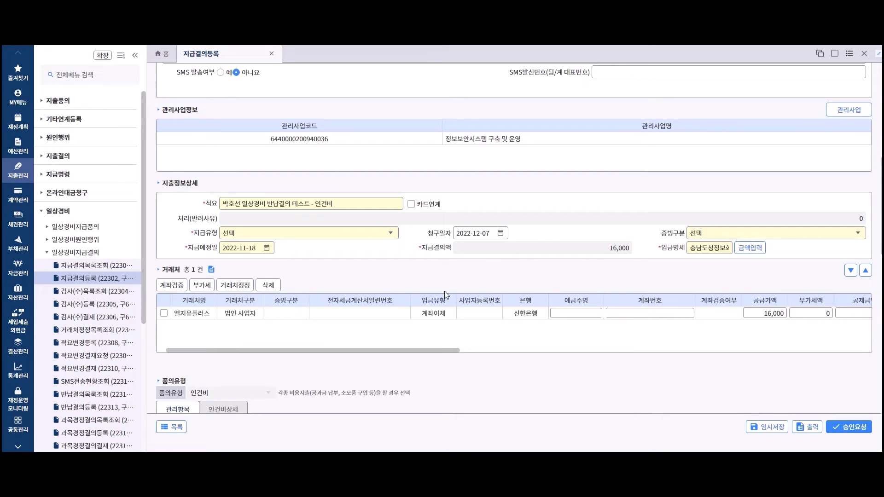
click(392, 233)
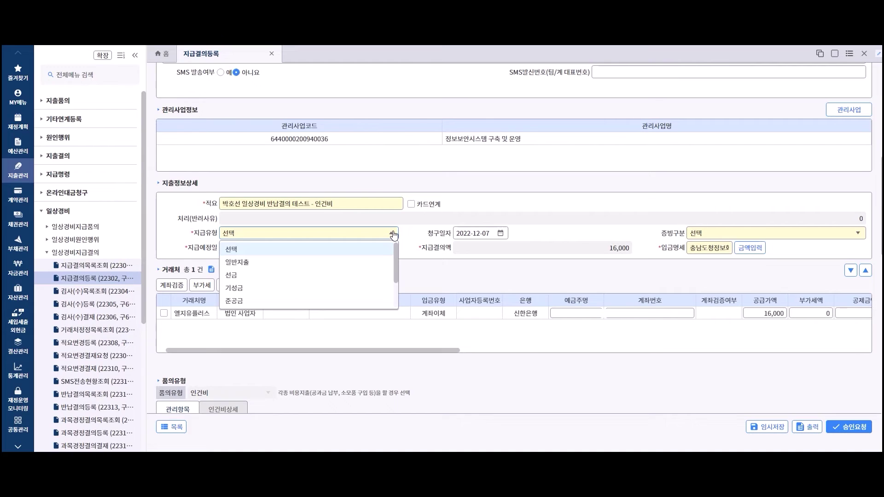
click(365, 262)
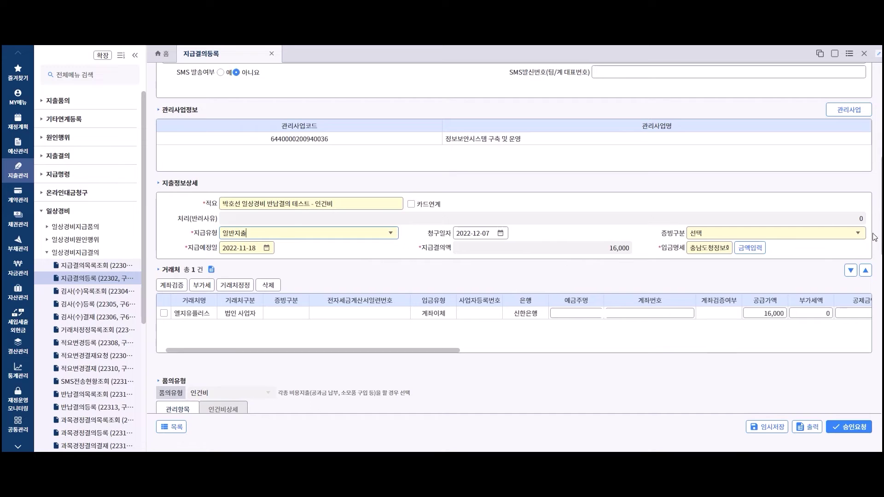
Set 증빙구분 to 세금계산서, apply it to all payees, and view the payee correction form (거래처정보변경)
click(859, 233)
click(831, 263)
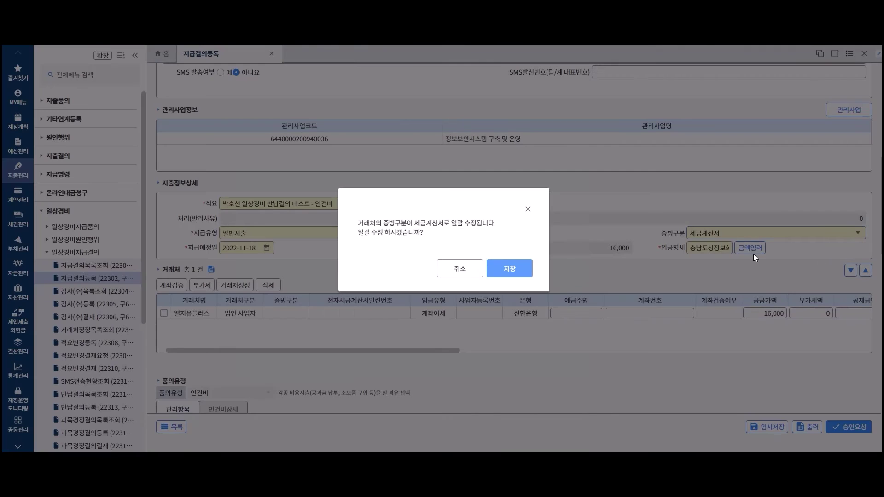
click(527, 263)
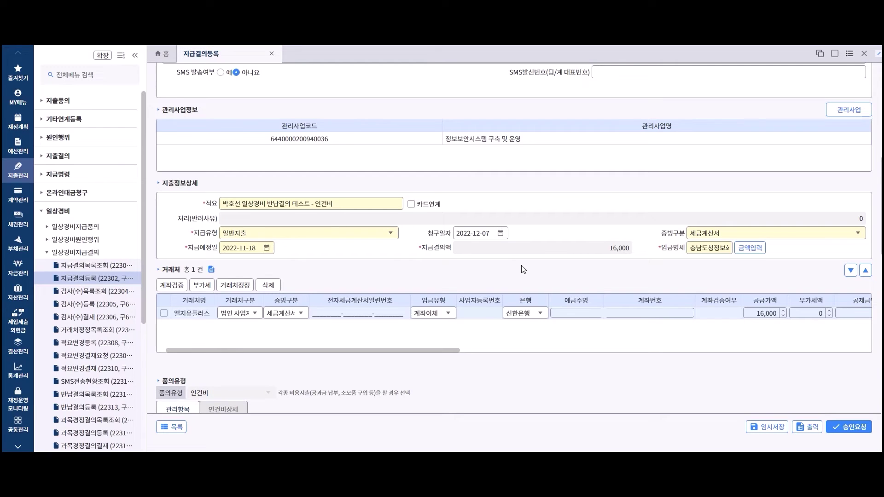
click(241, 285)
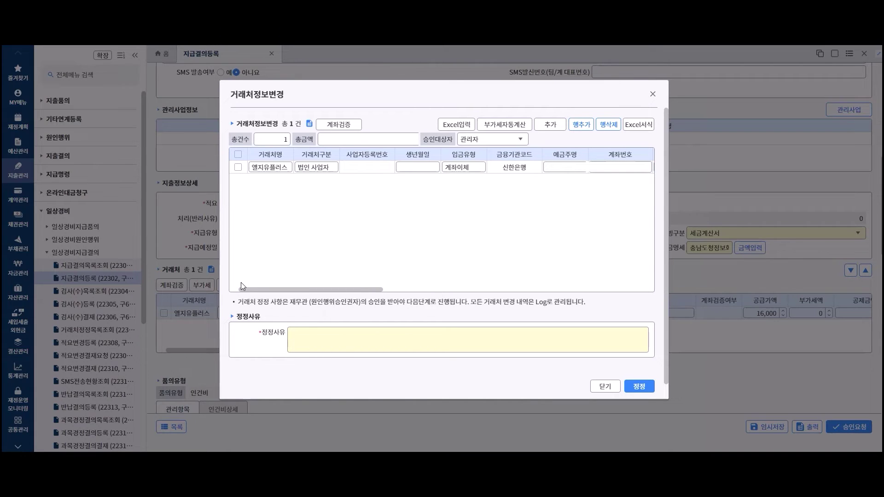
click(593, 391)
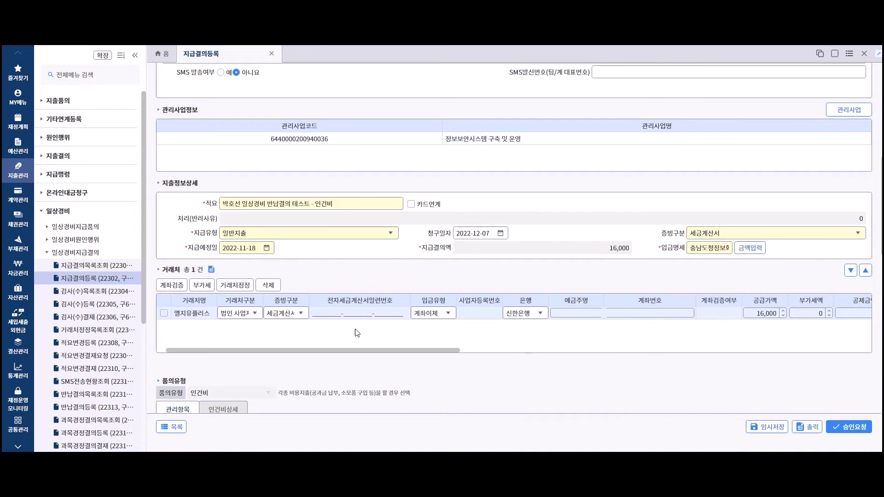
Calculate the VAT (부가세) for the 엘지유플러스 payee row and run its account verification (계좌검증)
click(164, 313)
click(202, 285)
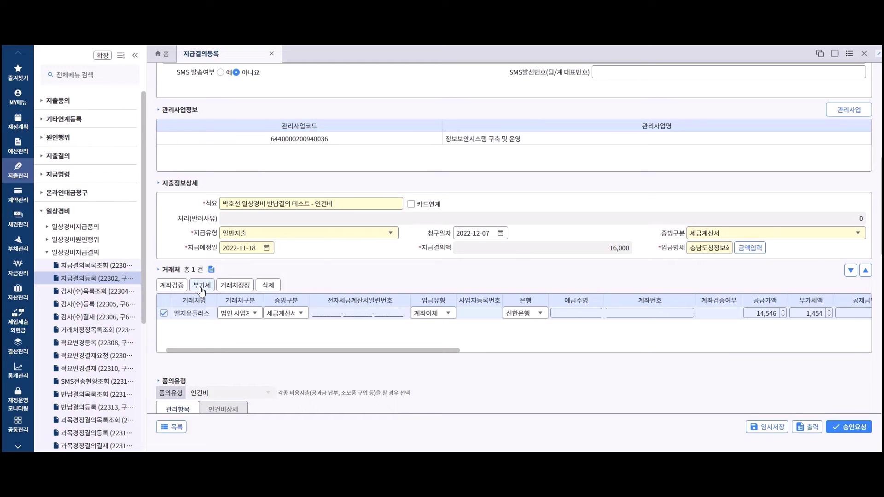
click(173, 285)
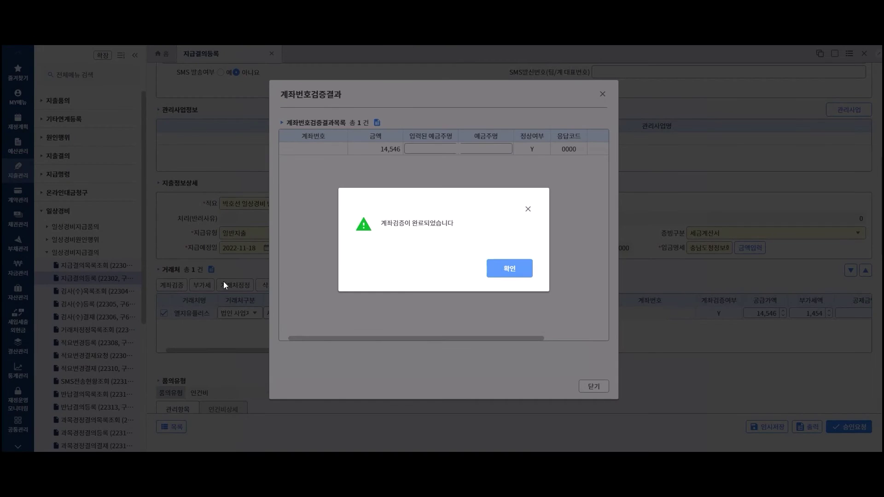
click(509, 271)
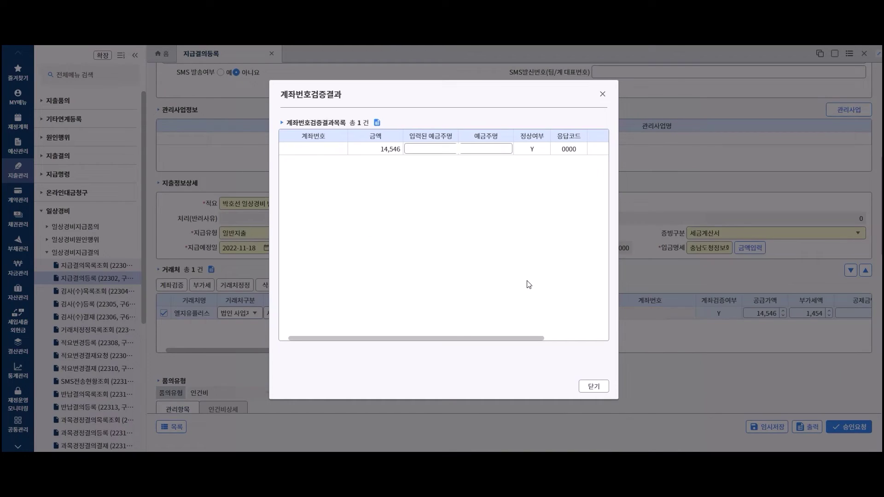
click(603, 387)
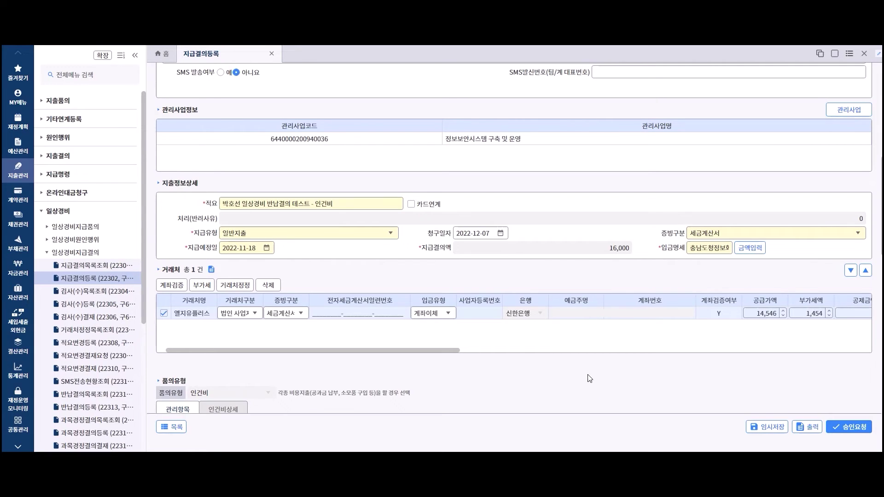
Review the labour cost details (인건비상세) and view the inspection list lookup (검사(수)목록조회) without choosing an inspection
scroll(576, 368, down, 5)
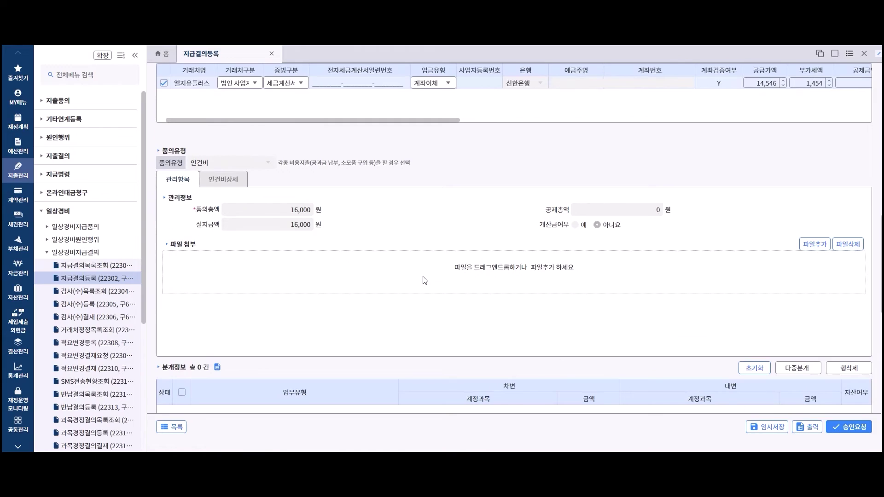
click(233, 188)
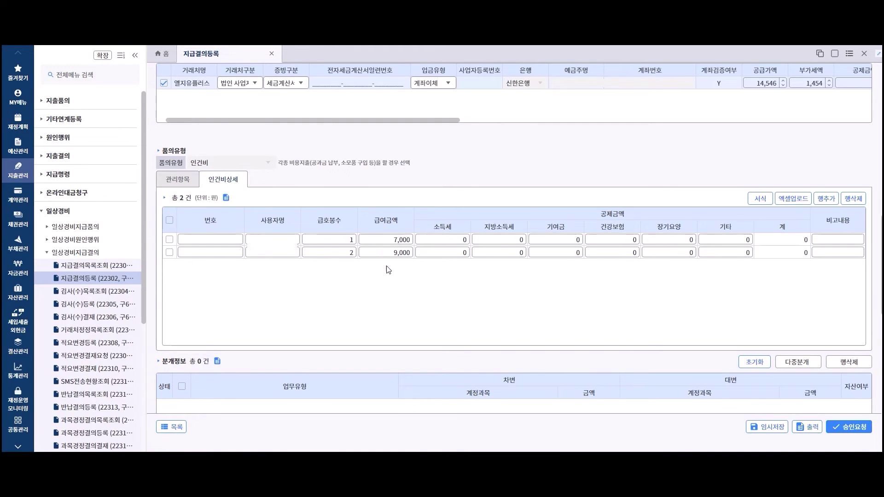
scroll(560, 317, down, 3)
scroll(561, 316, down, 2)
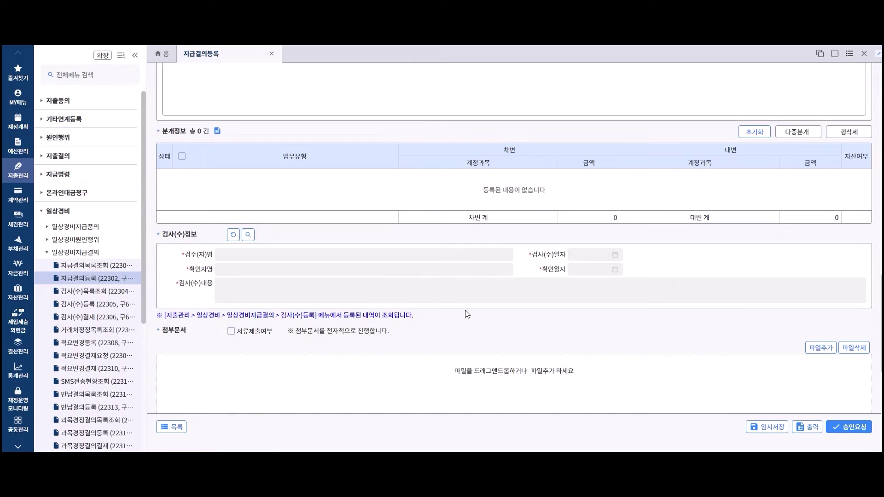
click(248, 235)
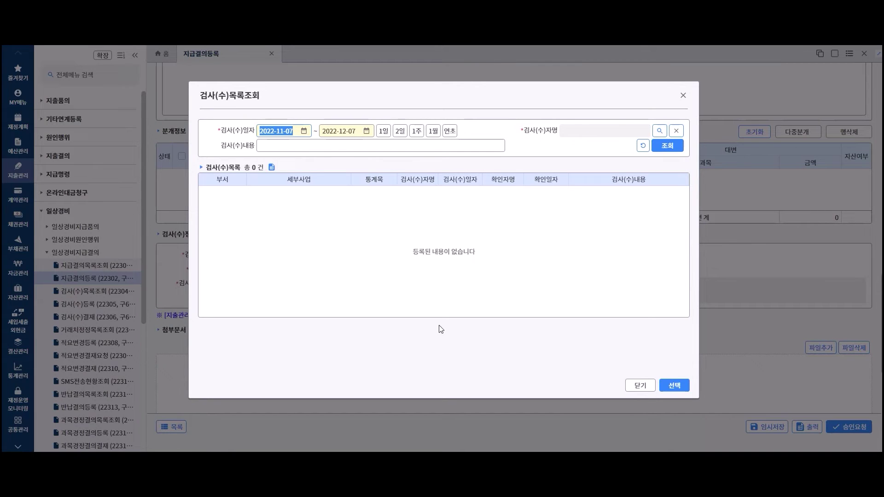
click(636, 387)
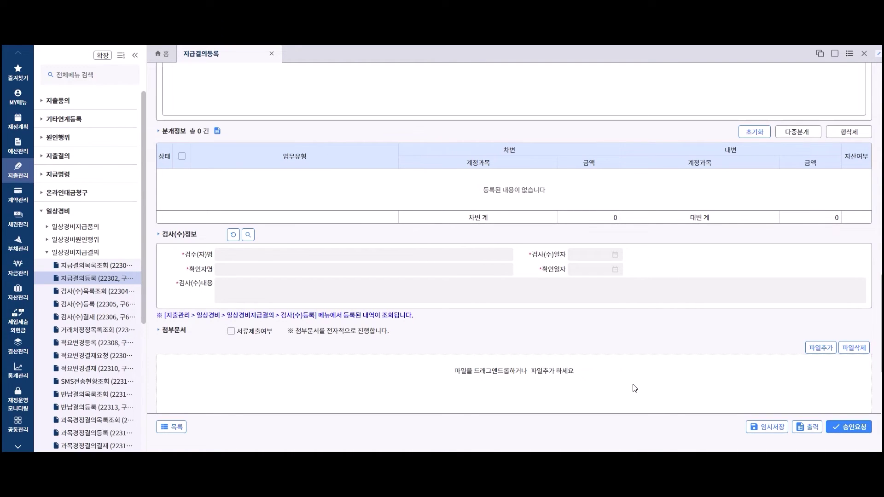
Set the sharing scope (공유범위) of the payment resolution to 담당자공개
scroll(606, 383, down, 5)
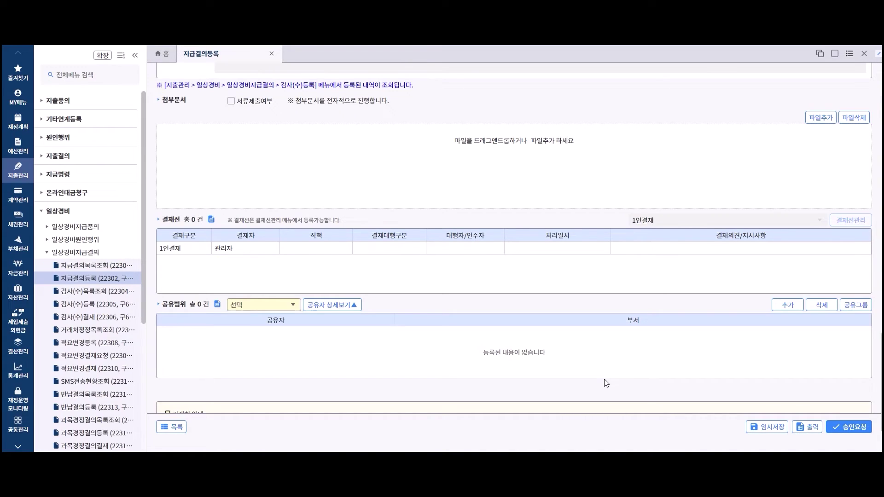
click(293, 304)
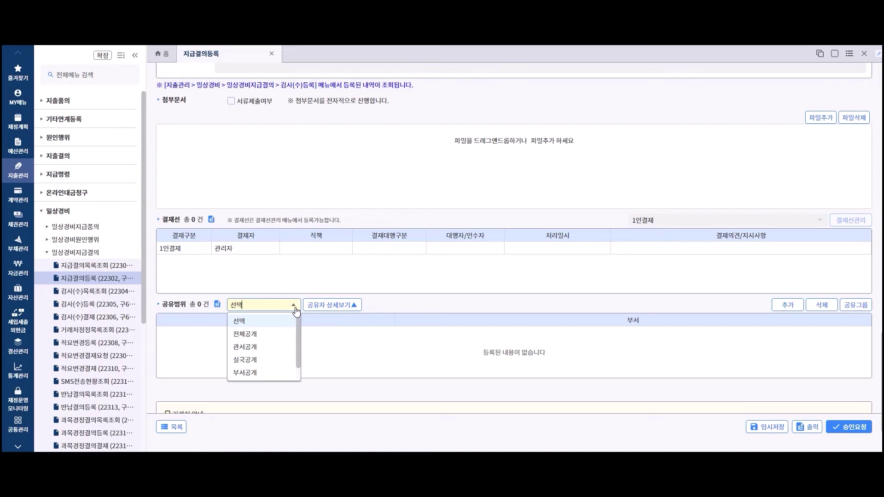
click(265, 373)
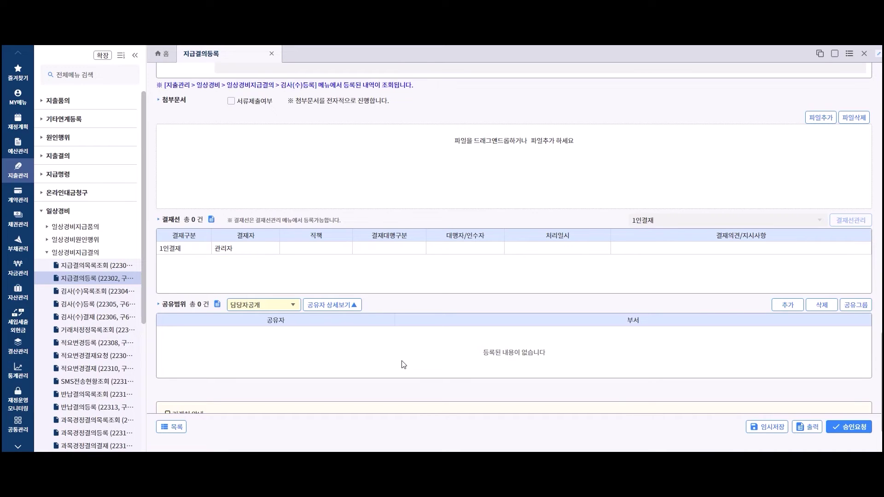
Add a journal entry of type 집기비품 검수 from the (일상경비) 자산-일반취득 category to 분개정보
scroll(403, 364, up, 10)
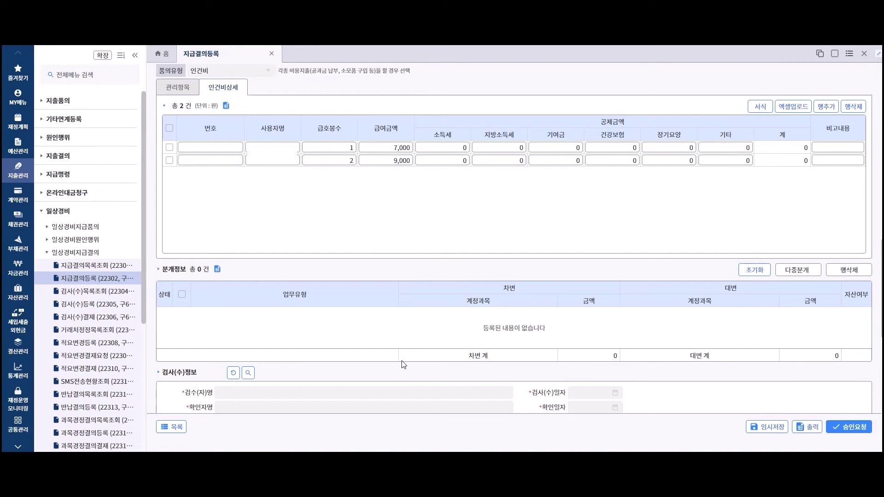
click(790, 272)
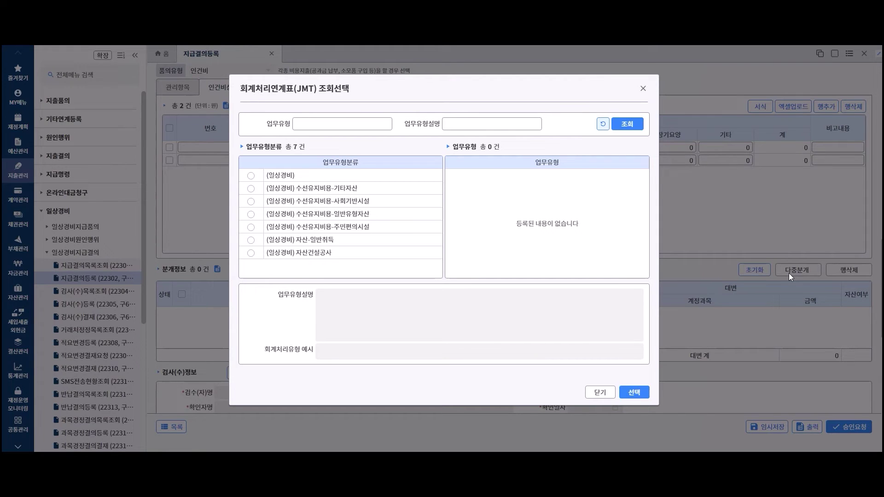
click(341, 243)
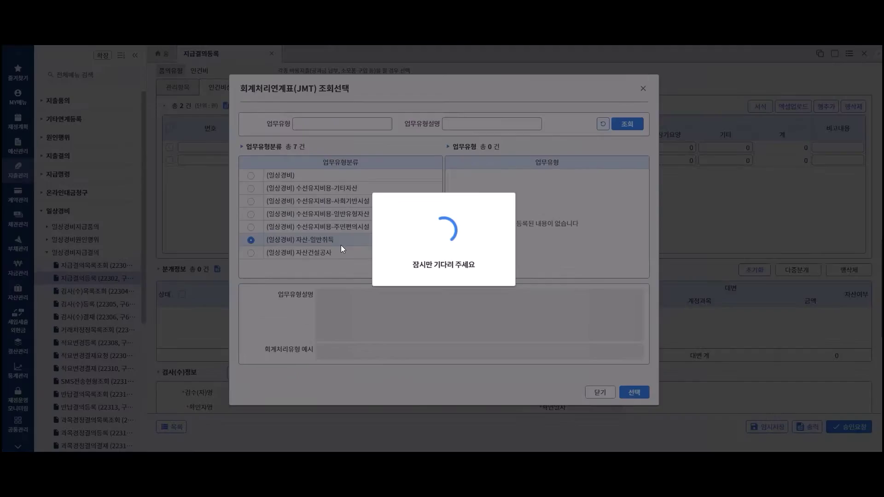
scroll(546, 244, down, 2)
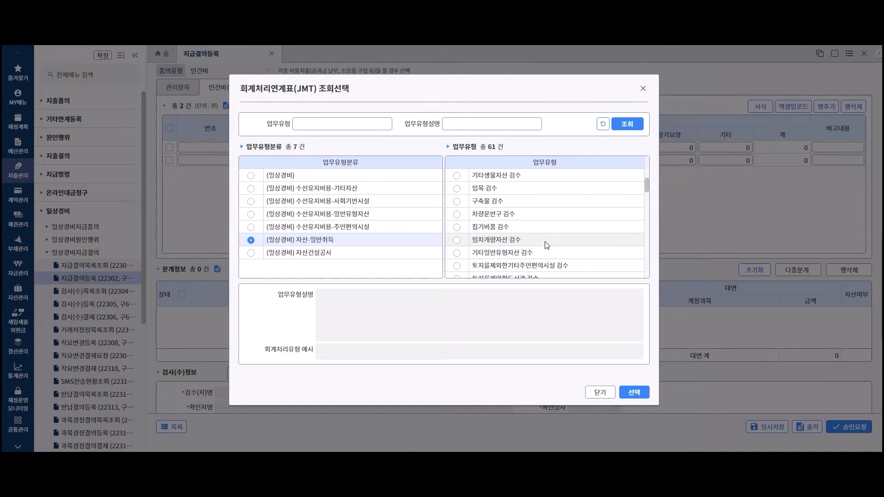
click(529, 229)
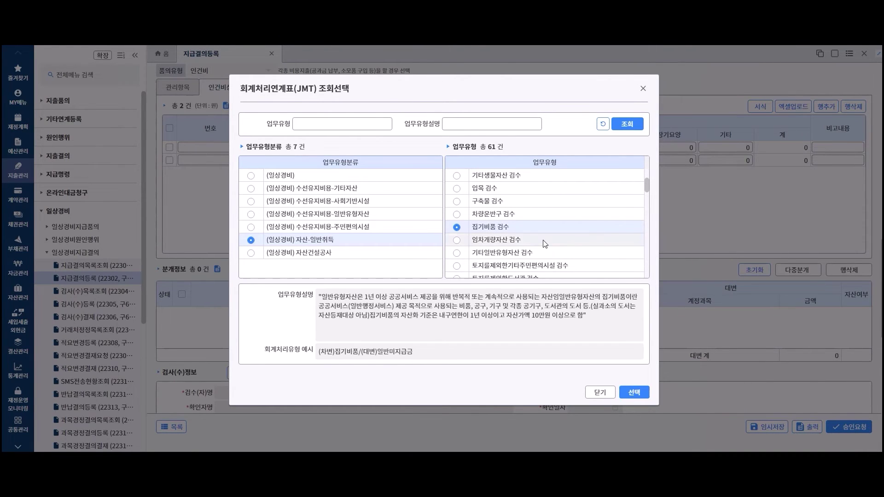
click(635, 392)
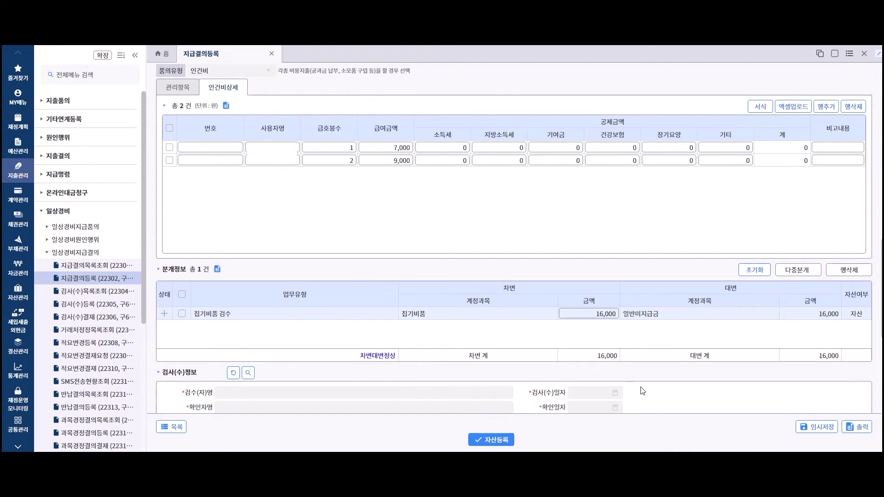
Add a second journal entry of type 소모품비 검수 from the (일상경비) category through 다중분개
click(794, 271)
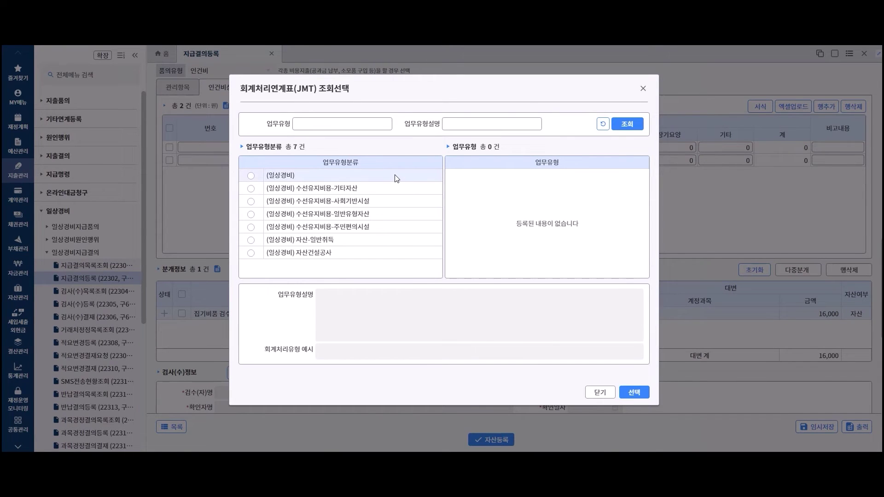
click(397, 179)
click(502, 252)
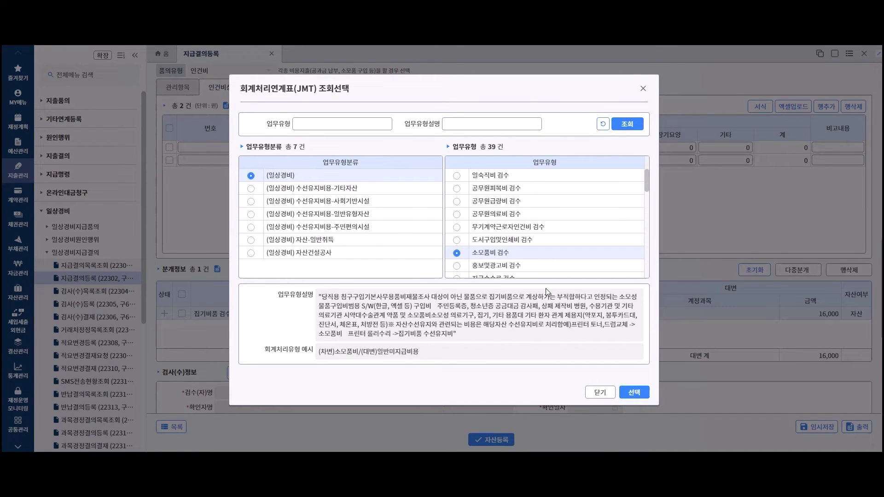
click(638, 393)
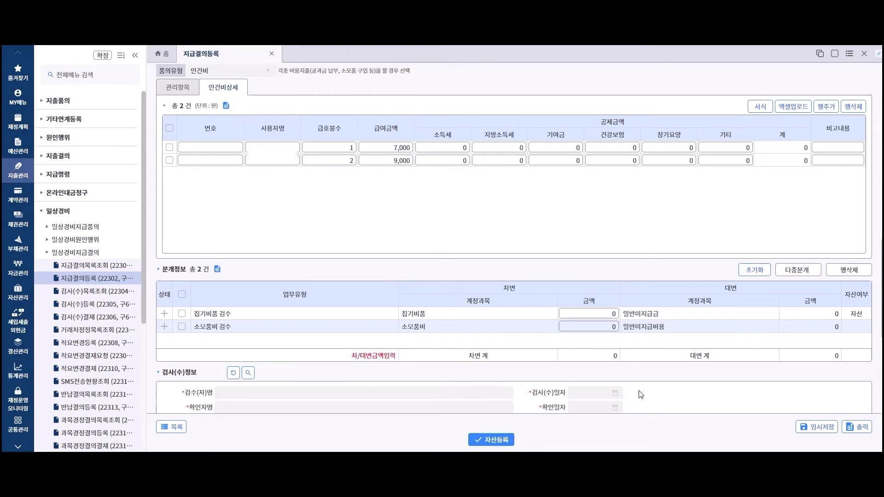
Enter journal amounts of 10,000 for 집기비품 and 6,000 for 소모품비, and delete the 소모품비 검수 row
click(609, 315)
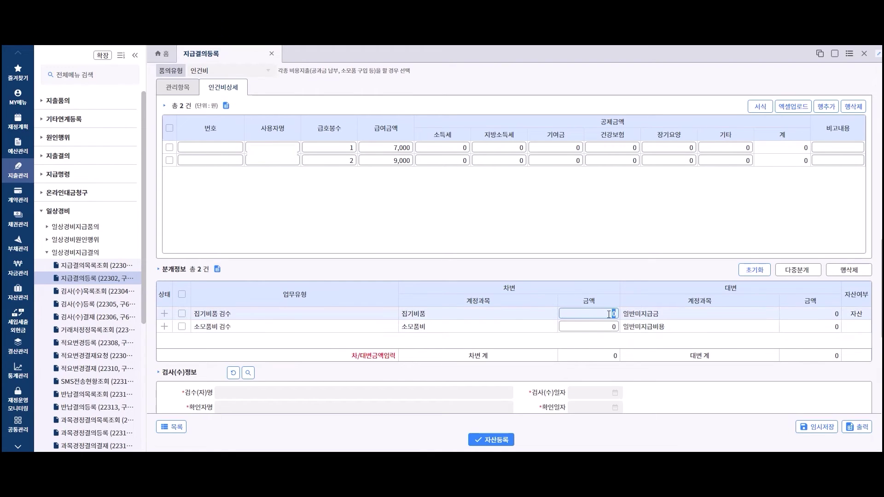
text(10,000)
key(Return)
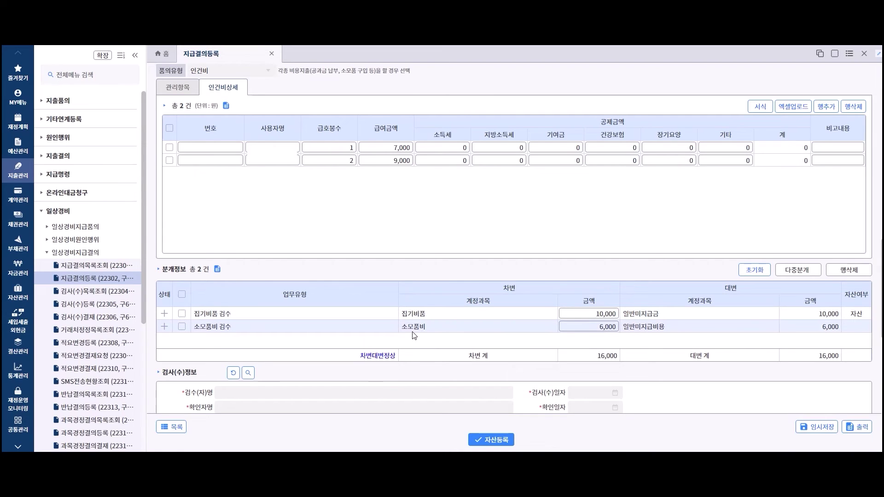
click(182, 327)
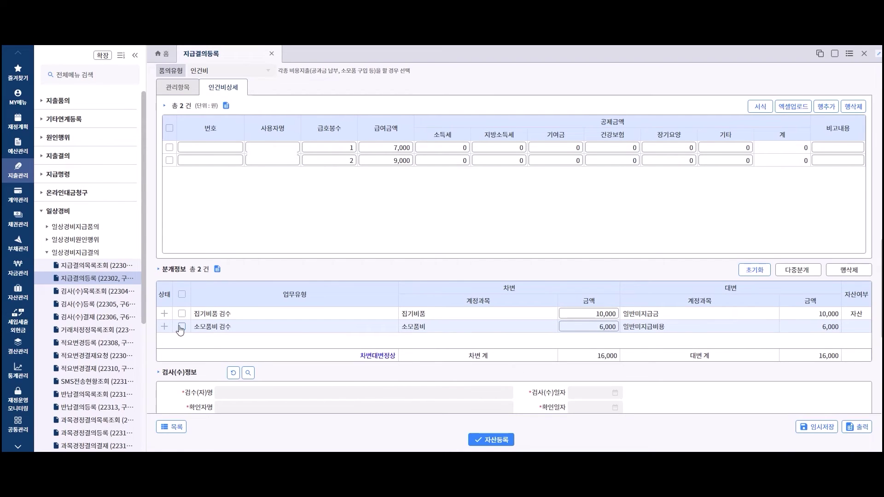
click(848, 269)
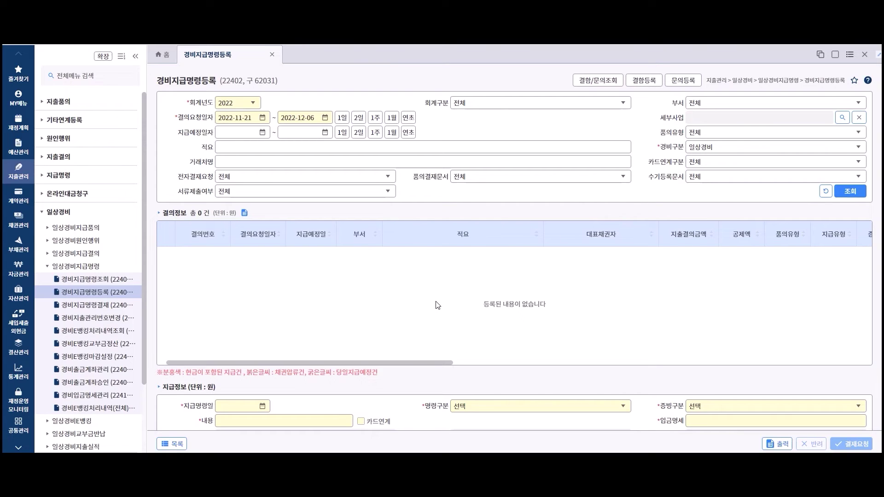
Look up the resolutions requested from 2022-11-21 to 2022-12-06 in 경비지급명령등록 and review all their columns
click(847, 198)
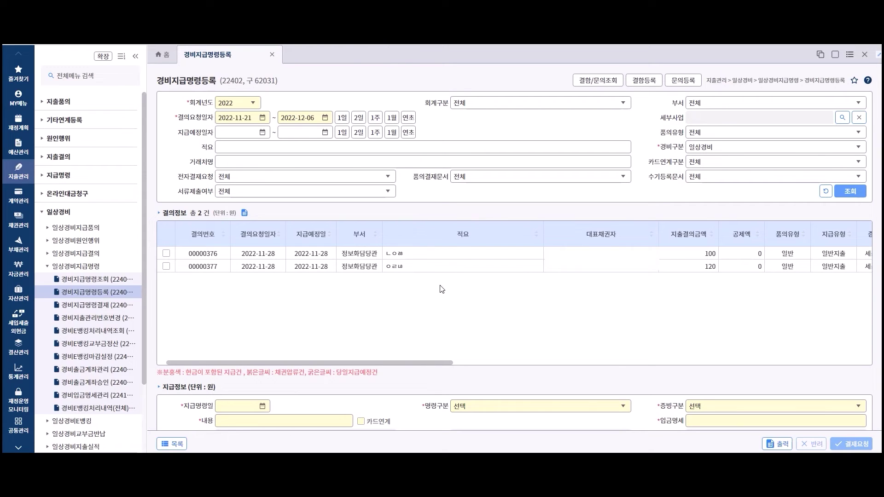
drag(417, 363, 649, 374)
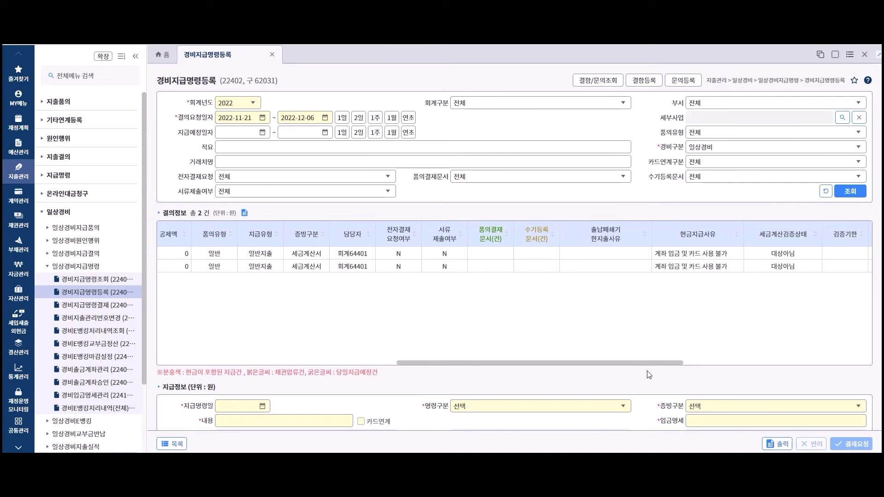
drag(648, 363, 340, 367)
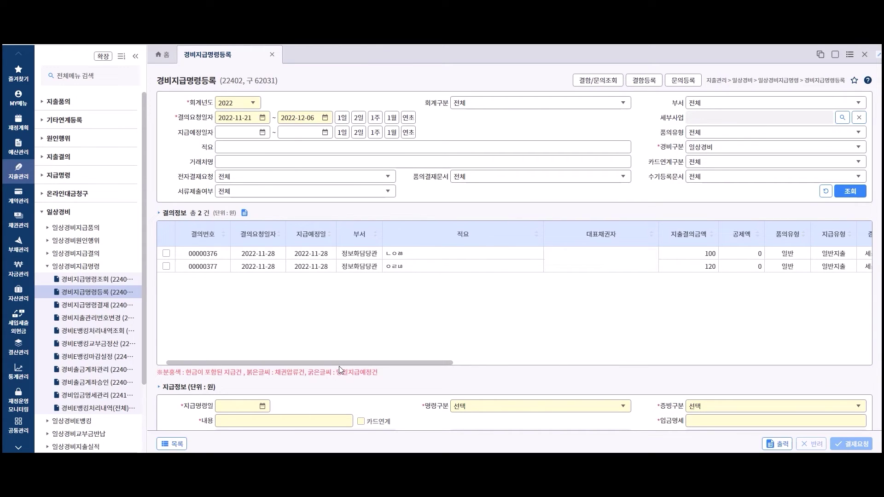
Select the resolution with a 지출결의금액 of 100 for payment and set its 명령구분 to 계좌지급명령
click(166, 254)
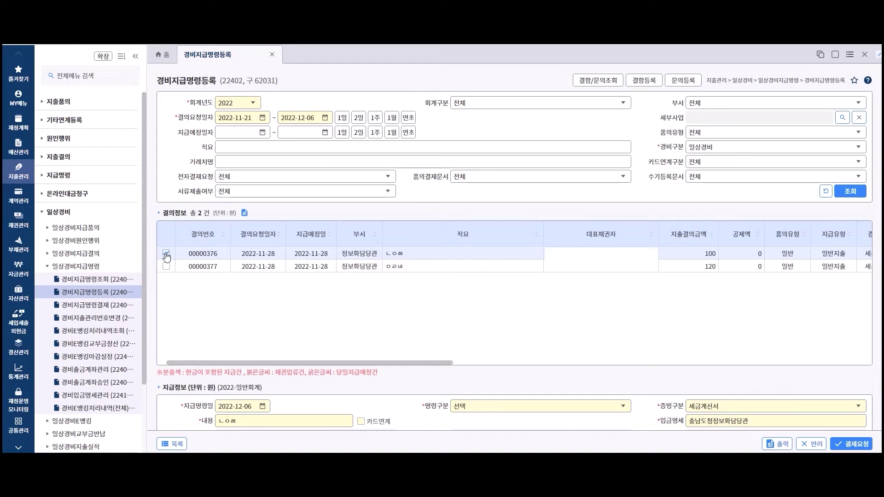
scroll(408, 375, down, 2)
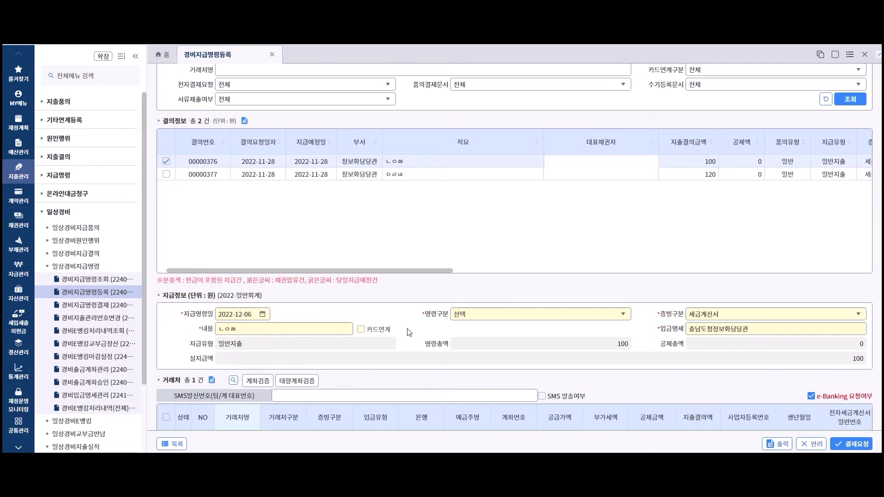
click(627, 315)
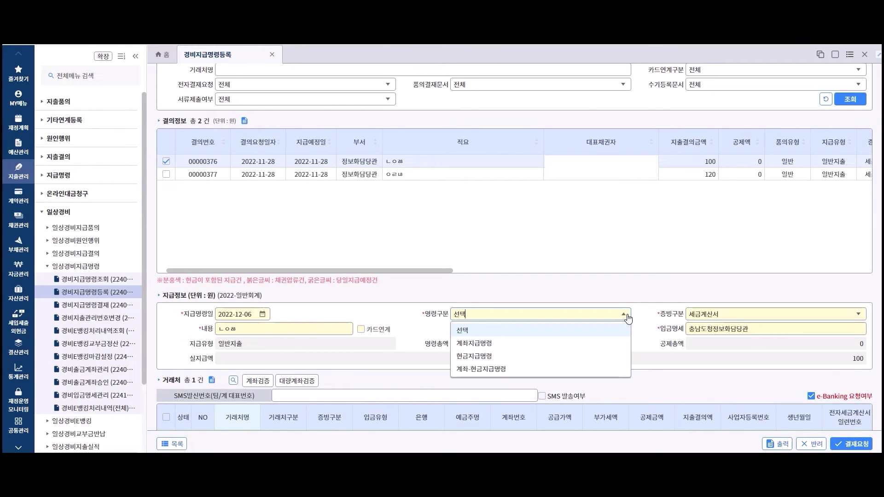
click(598, 343)
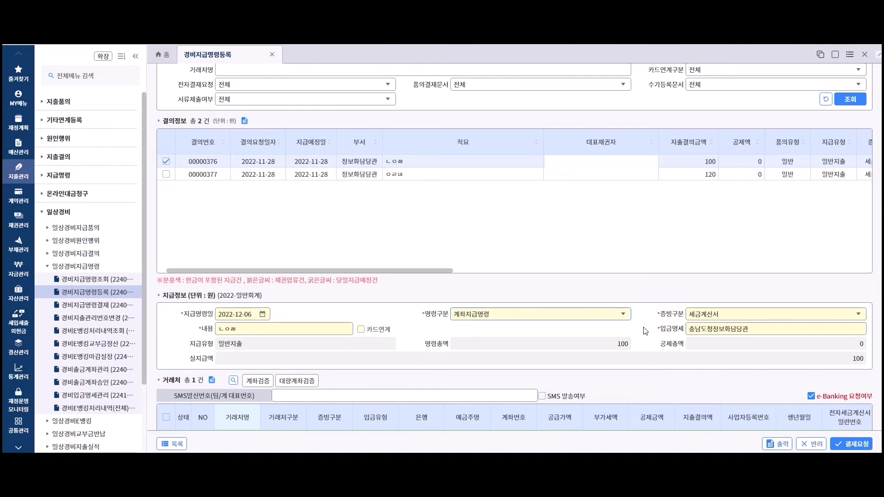
Choose the 일상경비 지급명령결재 approval line for the payment order and set its 공유범위 to 부서공개
scroll(645, 331, down, 2)
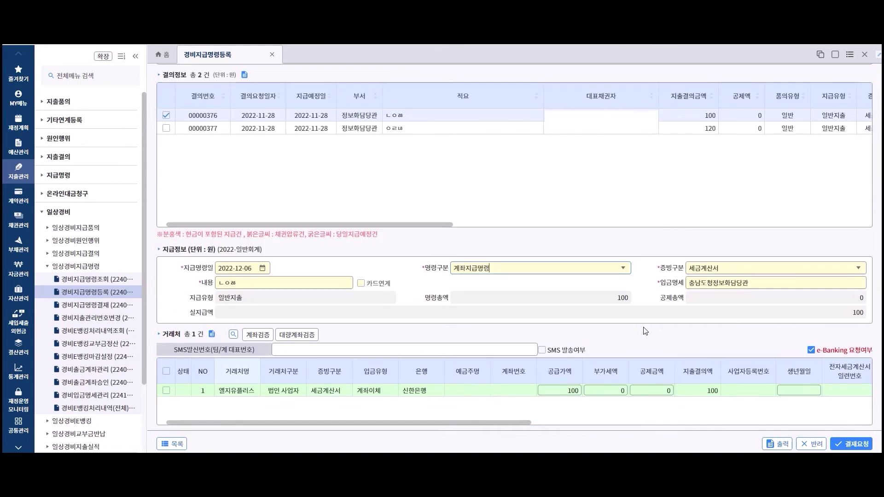
scroll(645, 330, down, 1)
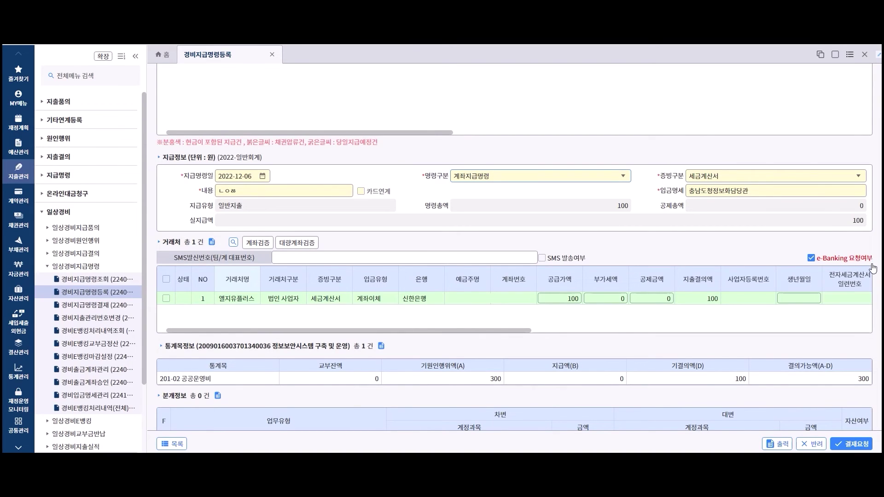
scroll(874, 268, down, 3)
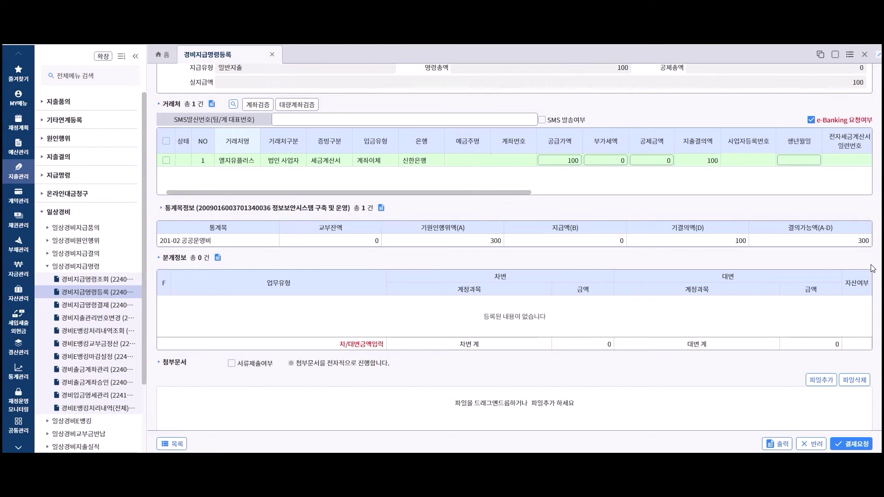
scroll(872, 268, down, 2)
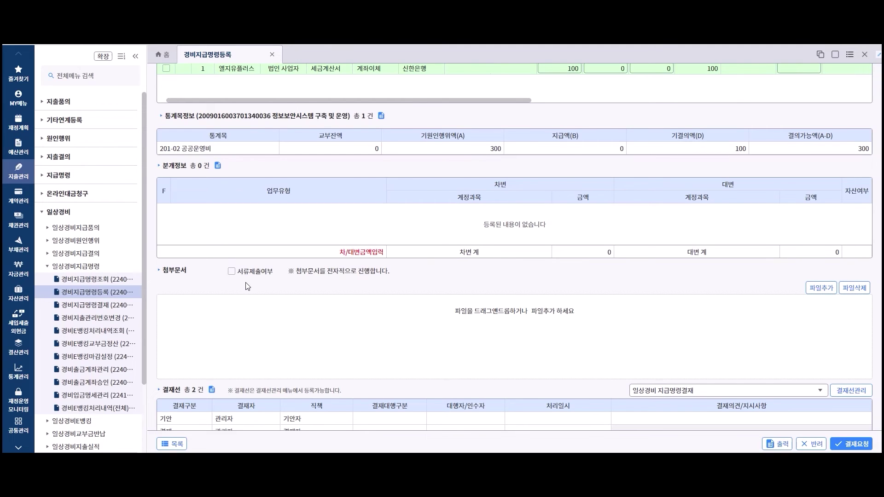
scroll(247, 287, down, 2)
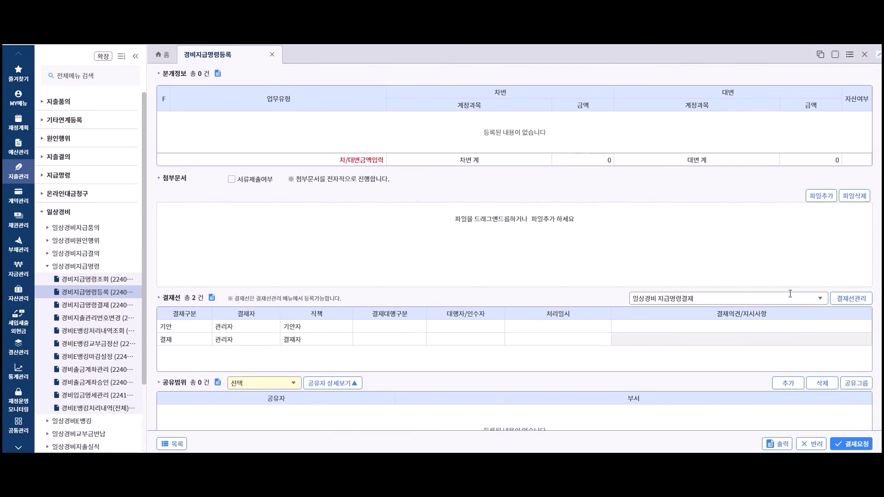
click(821, 300)
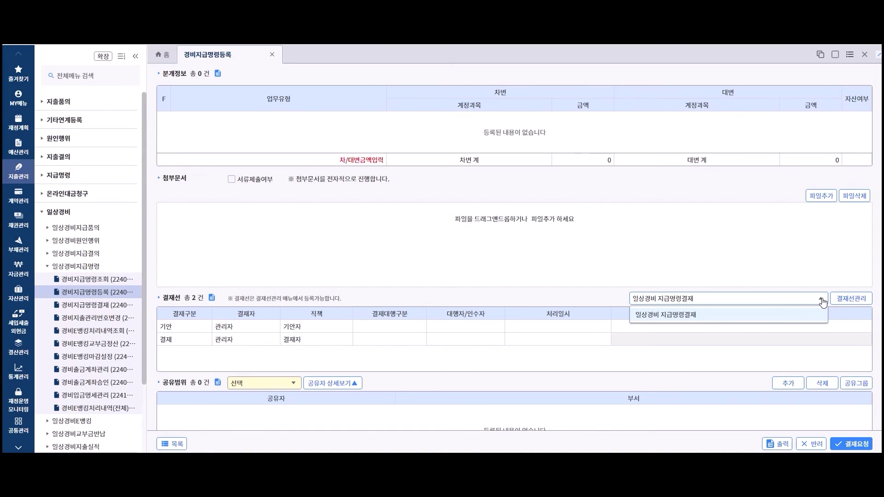
click(689, 315)
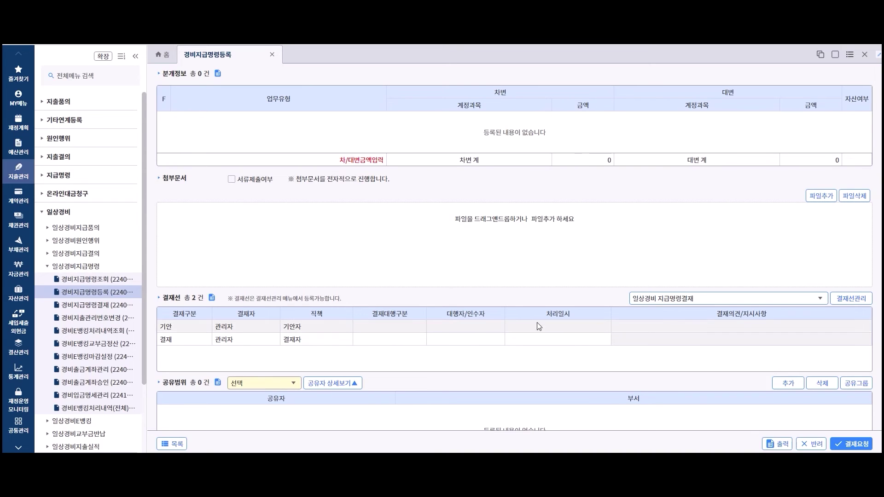
scroll(387, 330, down, 1)
click(293, 325)
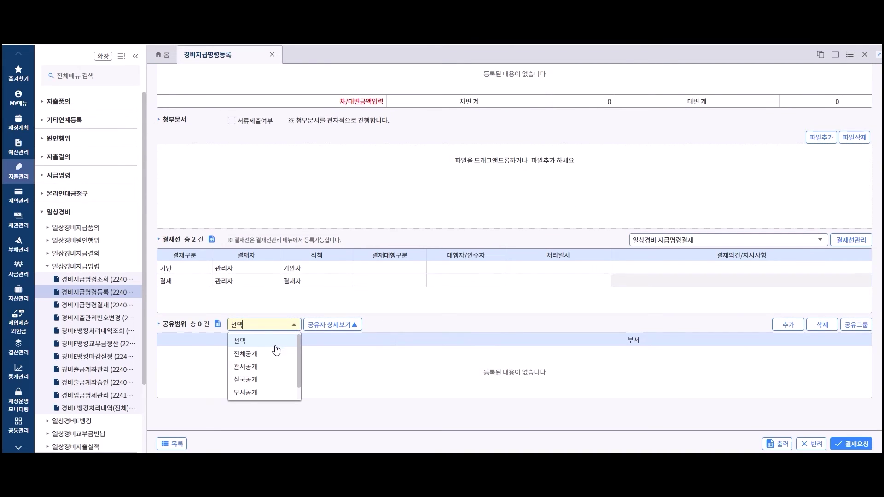
click(268, 393)
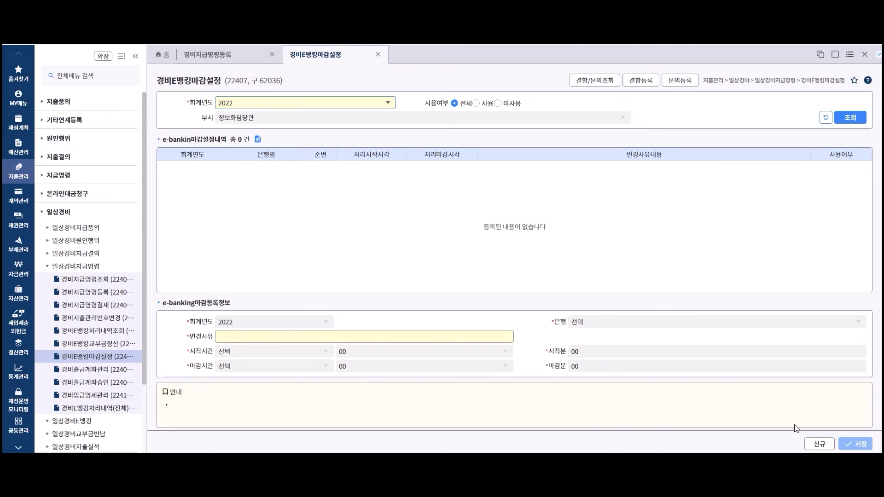
Save a new 2022 e-banking closing setting in 경비E뱅킹마감설정 for 한국은행 with the change reason 테스트
click(819, 447)
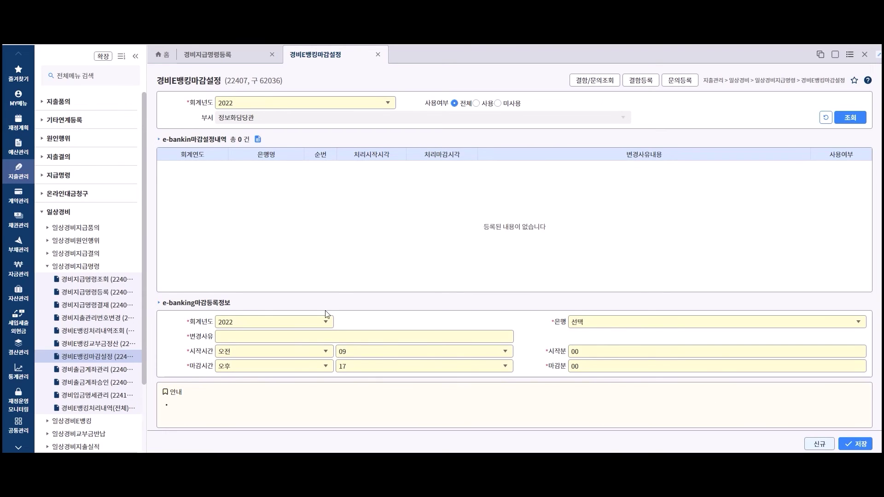
click(300, 338)
text(테스트)
click(858, 322)
click(607, 351)
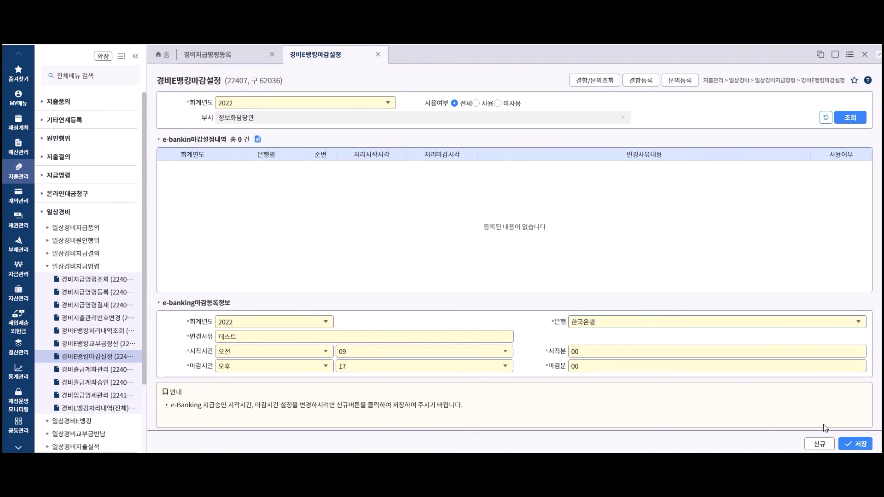
click(858, 443)
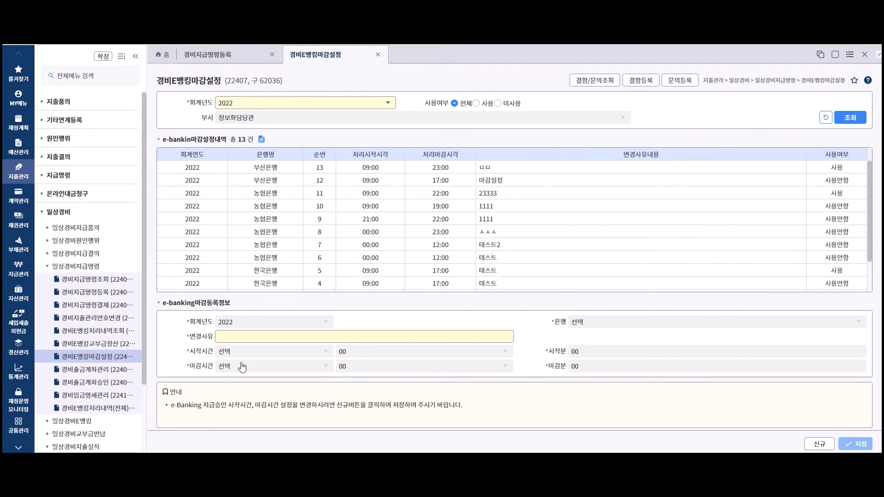
Fill in a new manual withdrawal account in 경비출금계좌관리 with 100 일반회계, 일상경비, bank 001 한국은행 and the text 테스트
click(122, 373)
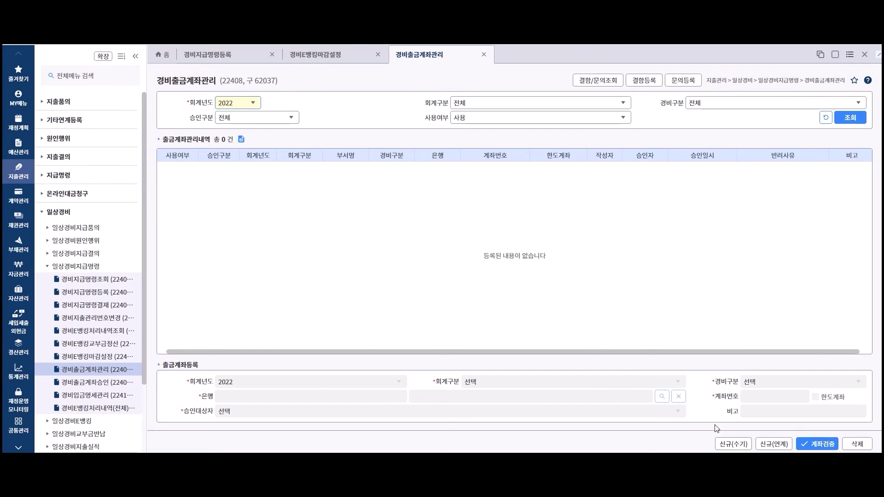
click(732, 444)
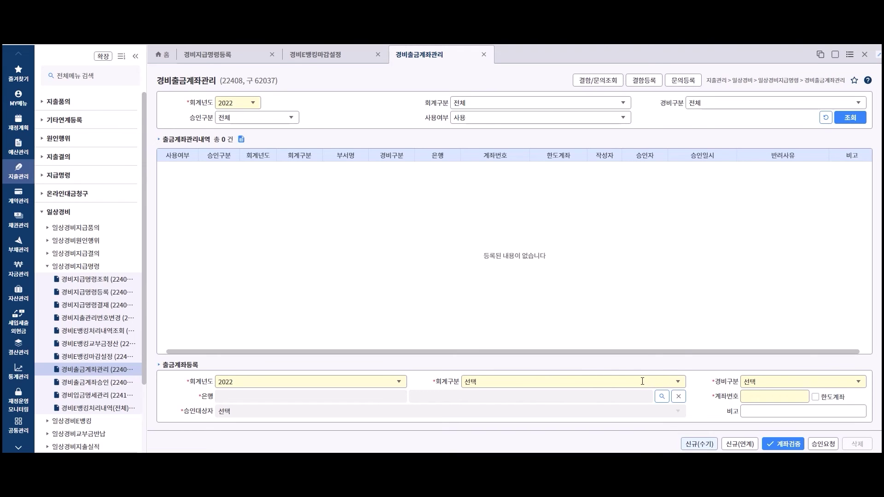
click(677, 382)
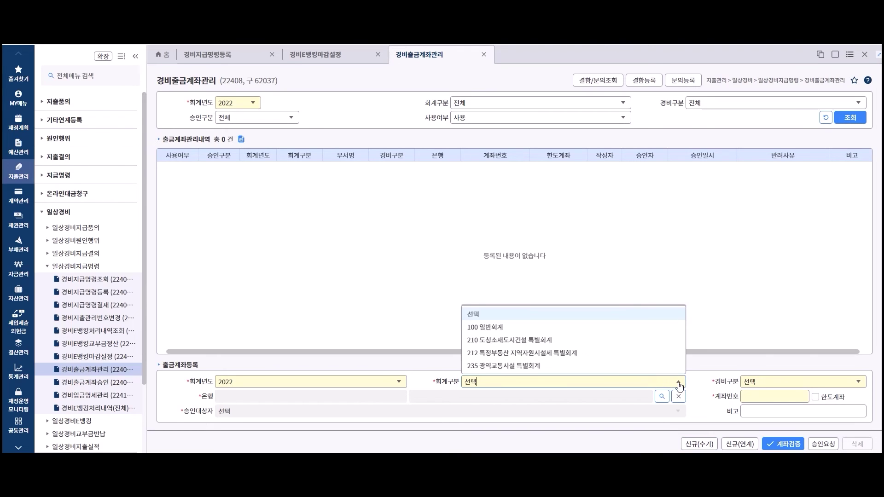
click(492, 327)
click(857, 381)
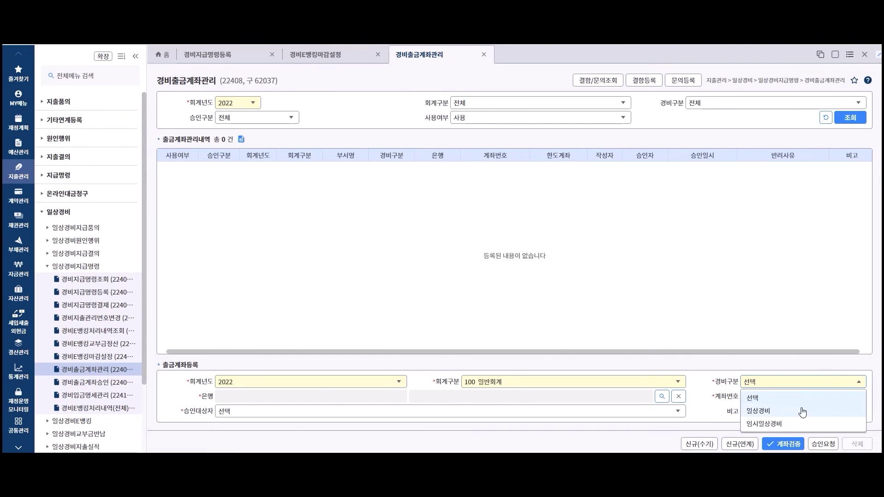
click(781, 413)
click(661, 397)
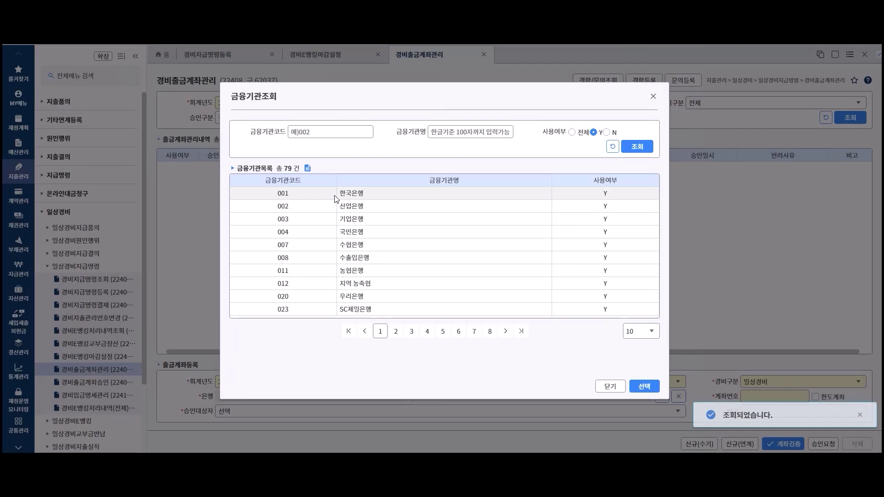
click(645, 387)
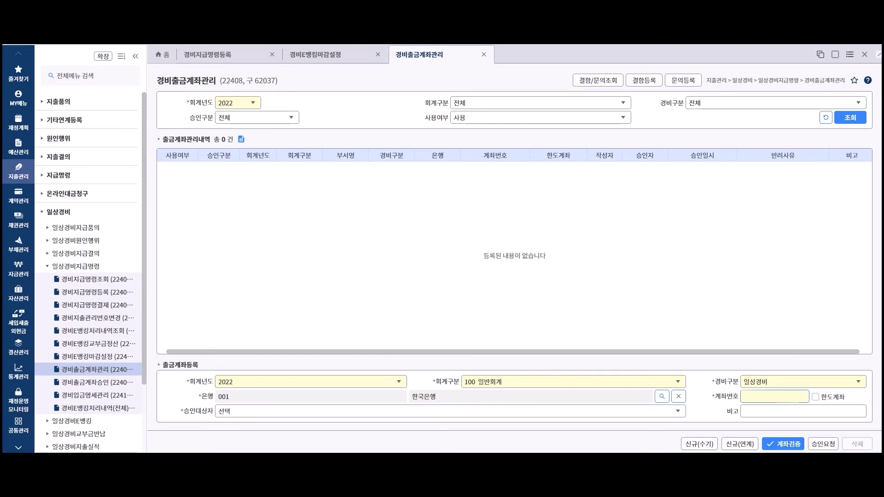
text(테스트)
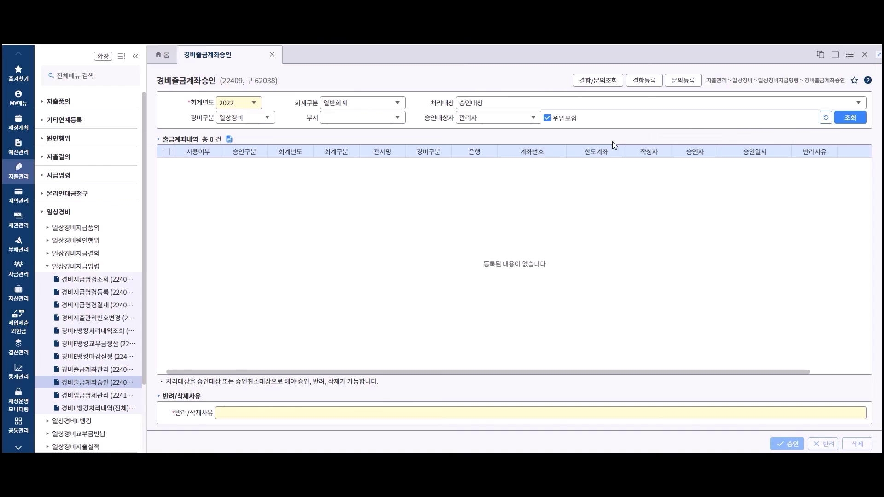
Look up the withdrawal accounts in 경비출금계좌승인 with 처리대상 set to 전체 and select the 국민은행 account
click(861, 118)
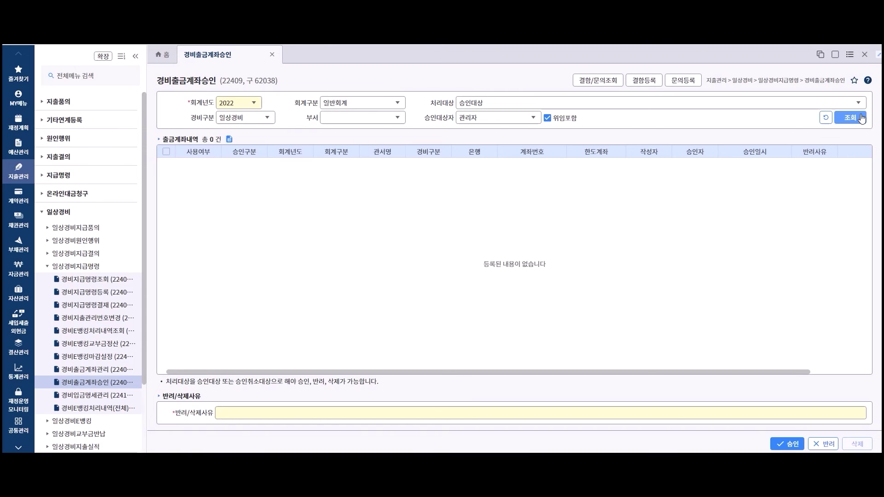
click(858, 103)
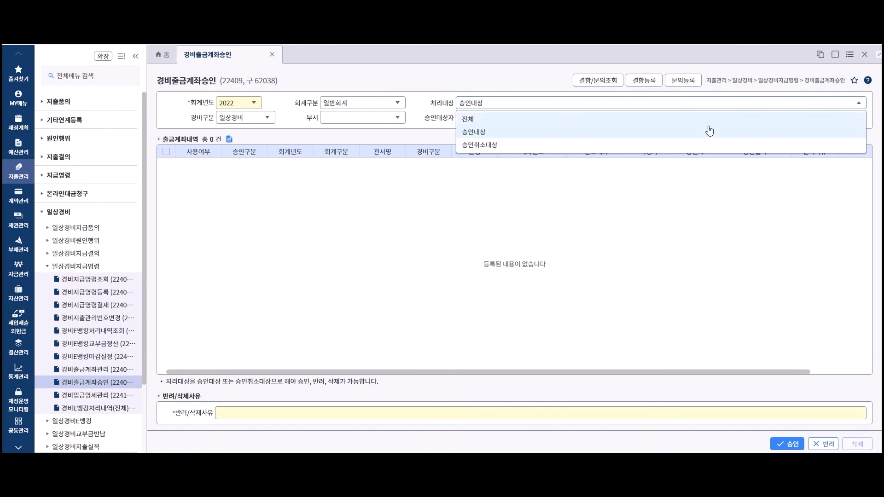
click(468, 119)
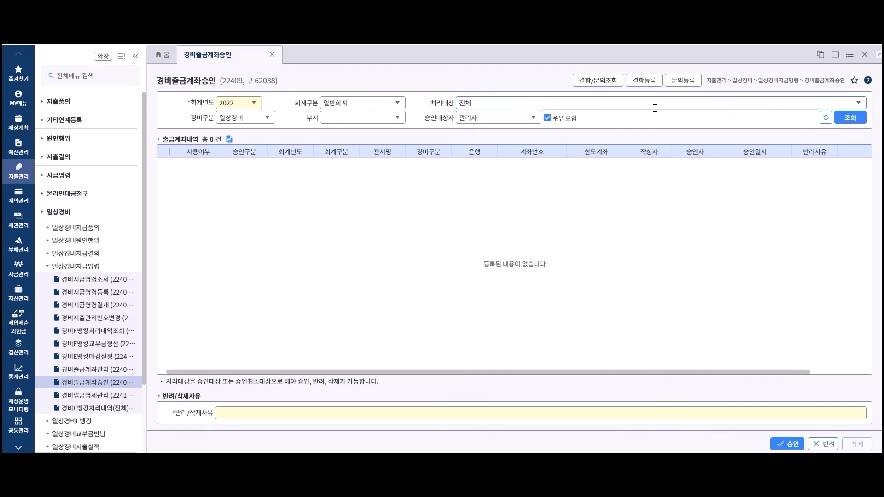
click(849, 118)
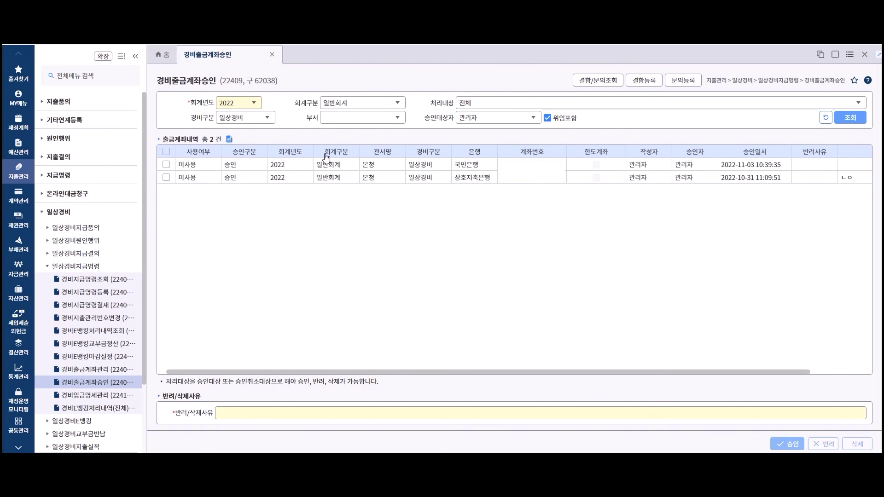
click(166, 165)
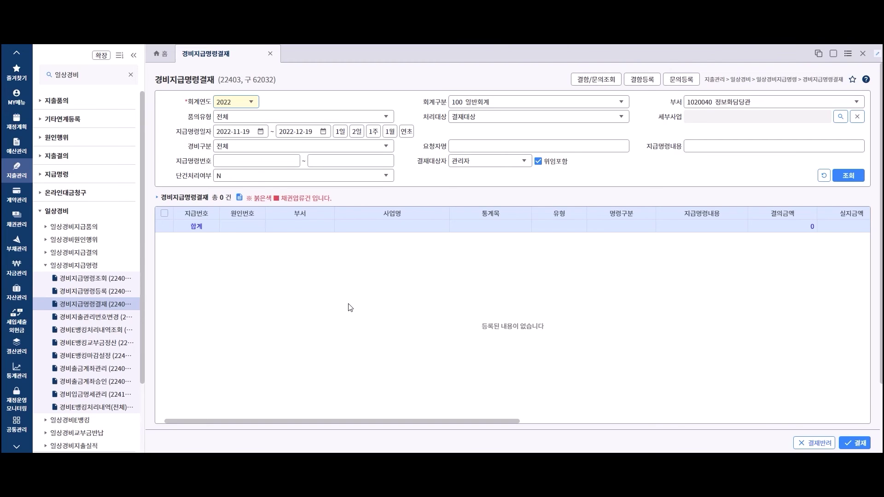
Look up the payment orders awaiting approval in 경비지급명령결재, view the listed order's detail window and close it
click(843, 181)
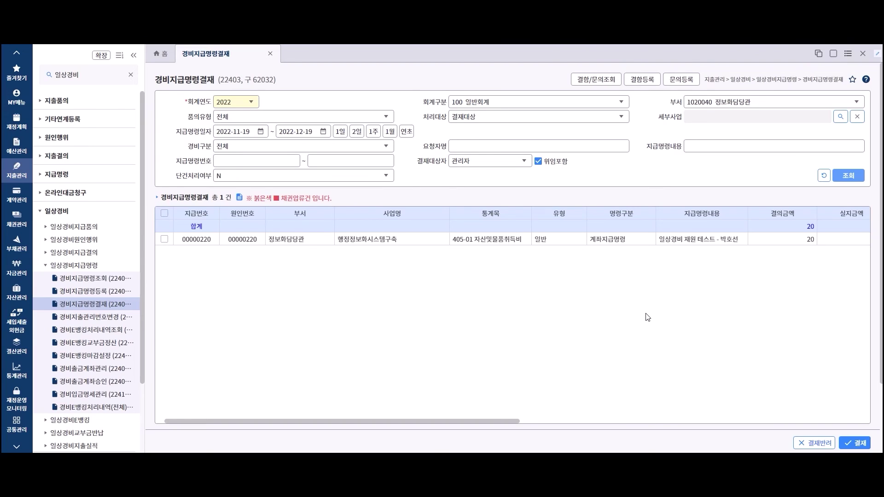
double_click(516, 239)
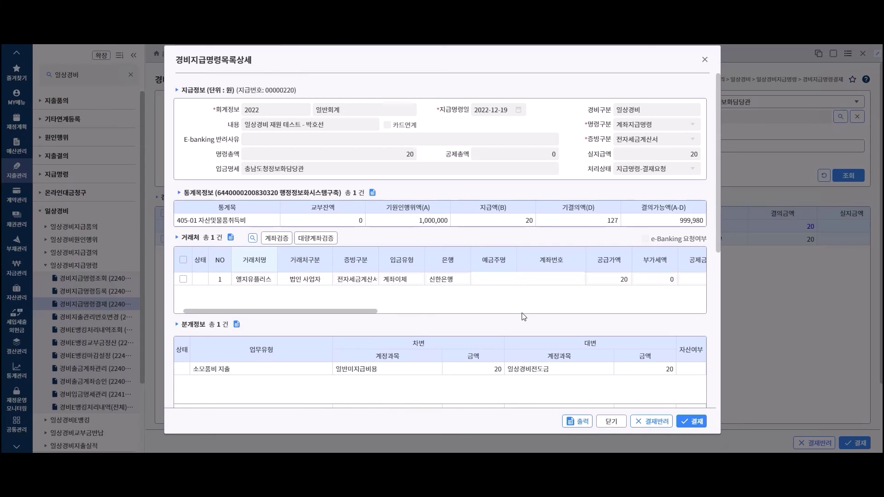
click(606, 421)
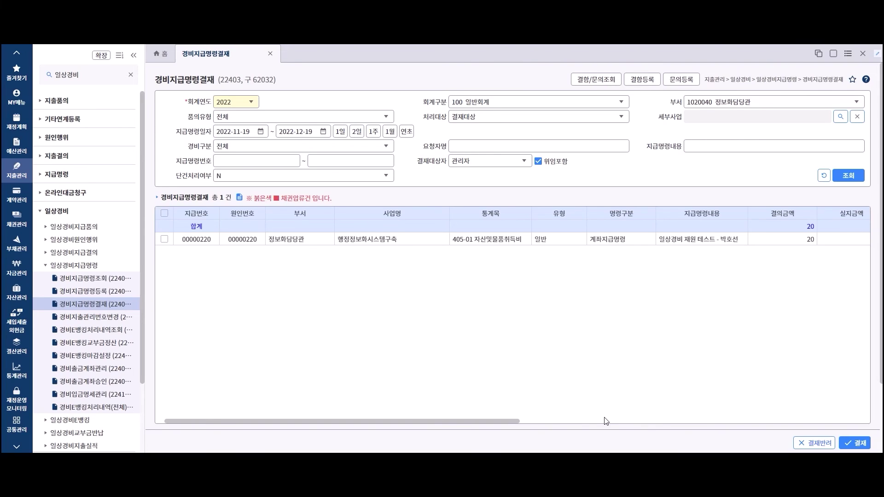
Look up the payment orders again with 단건처리여부 set to Y and select the 행정정보화시스템구축 order to show its details
click(384, 176)
click(377, 197)
click(848, 179)
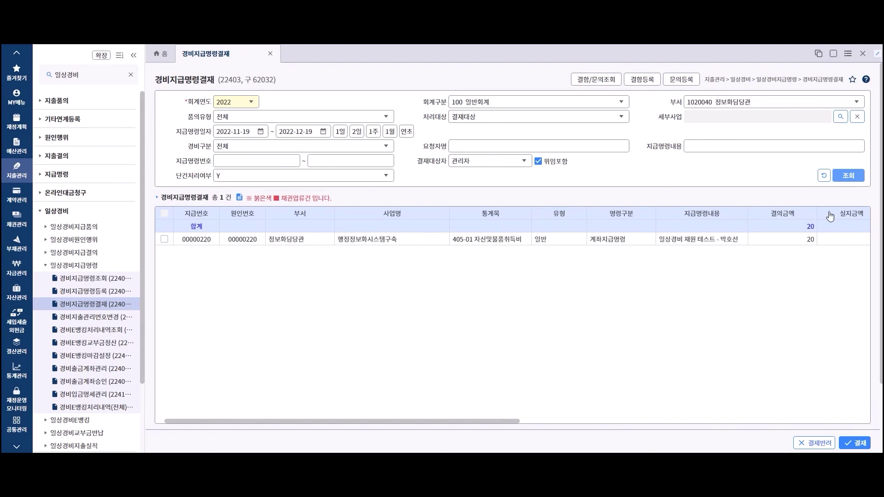
click(164, 239)
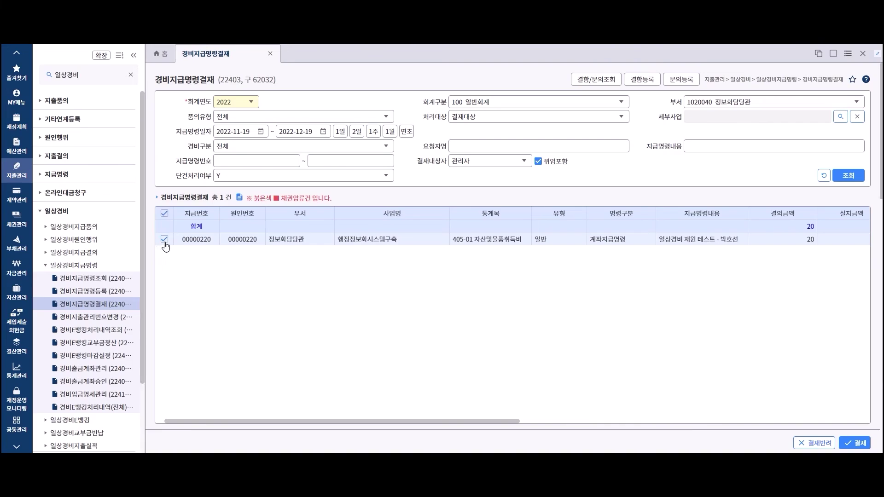
scroll(224, 292, down, 7)
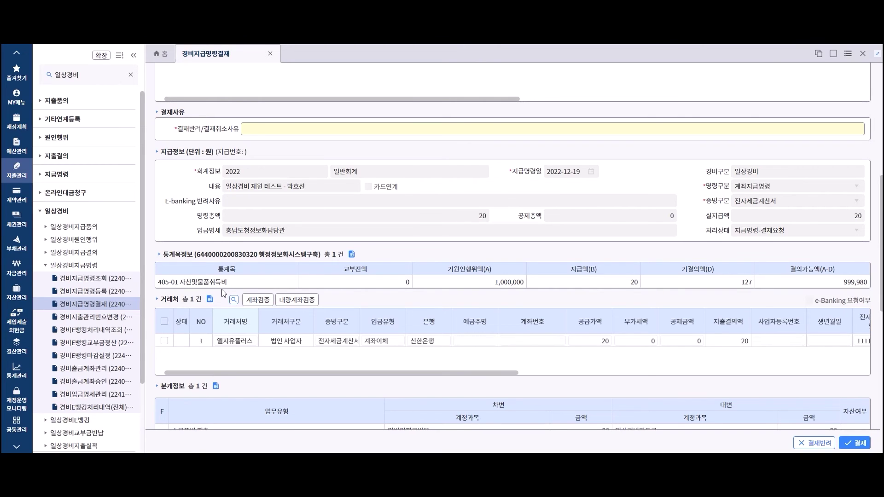
Reject the approval of the 행정정보화시스템구축 payment order with 테스트 as the 결재반리/결재취소사유
click(271, 129)
text(ㅌㅔ스트)
click(814, 443)
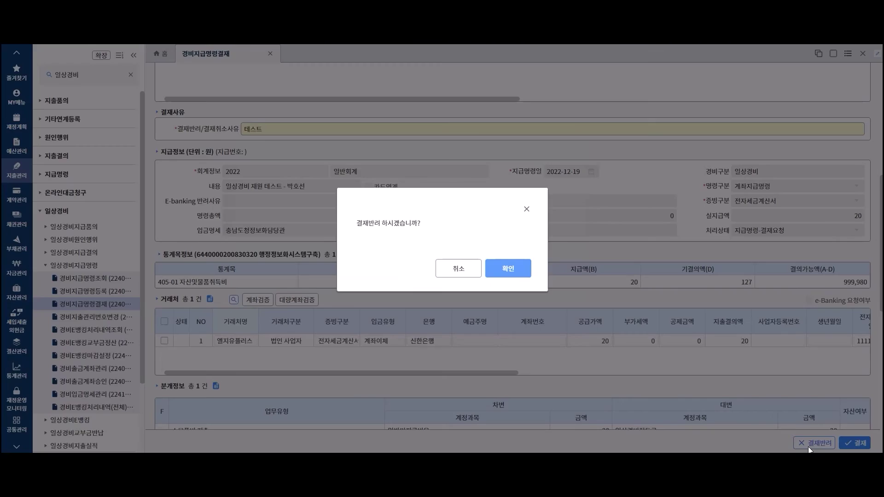
click(516, 273)
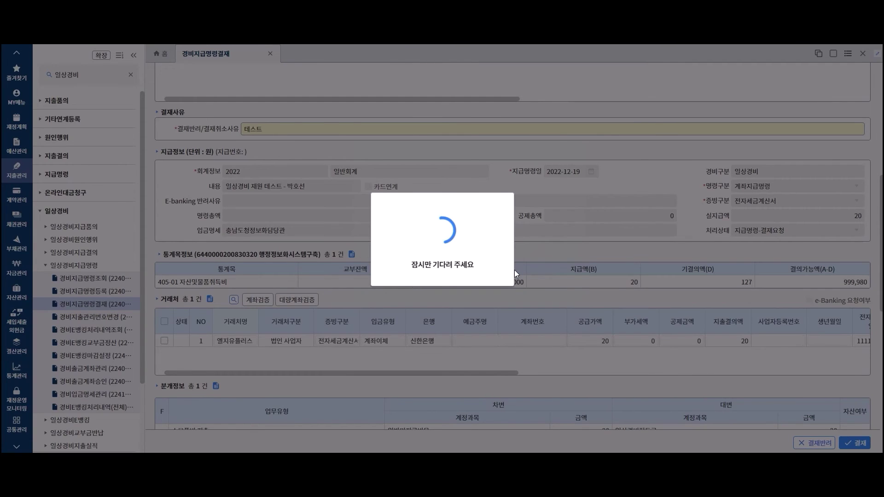
scroll(515, 274, up, 5)
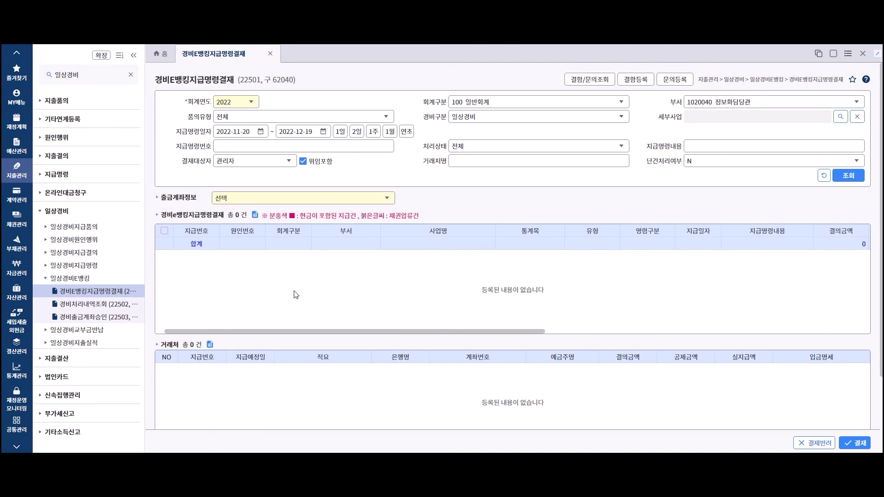
Look up the e-banking payment orders in 경비E뱅킹지급명령결재 and select the 일반 type order to show its 거래처 details
click(848, 176)
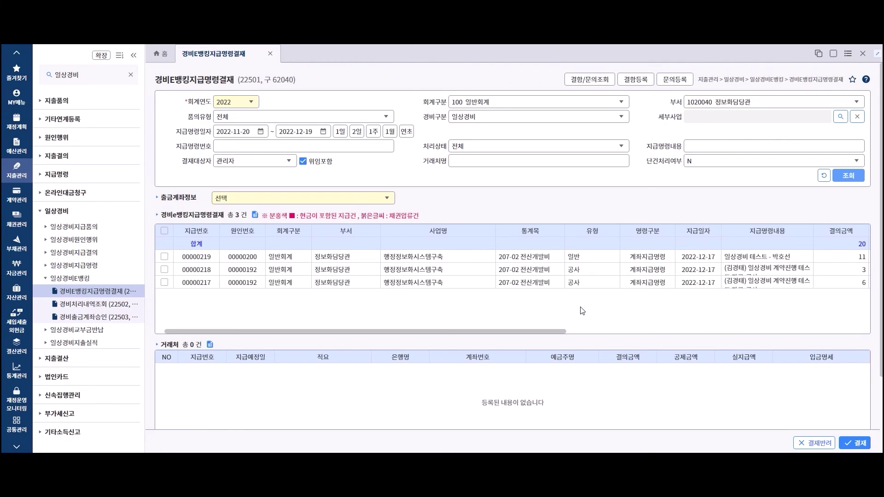
click(576, 261)
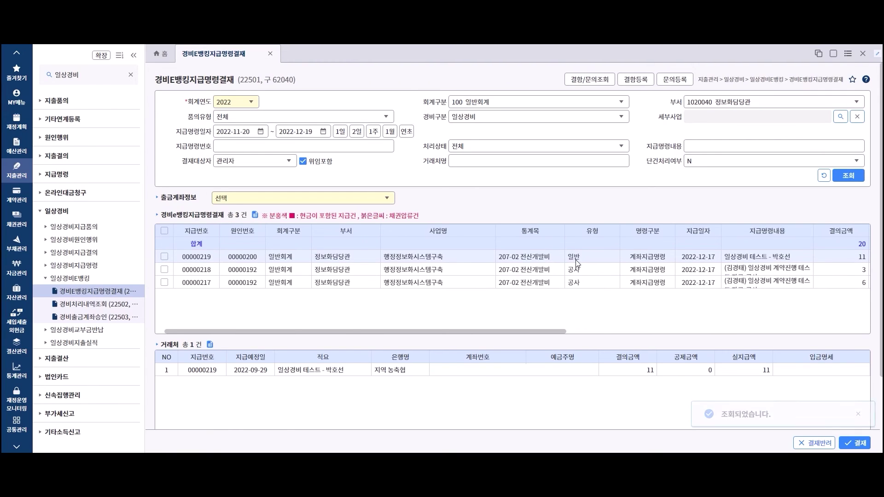
scroll(640, 400, down, 2)
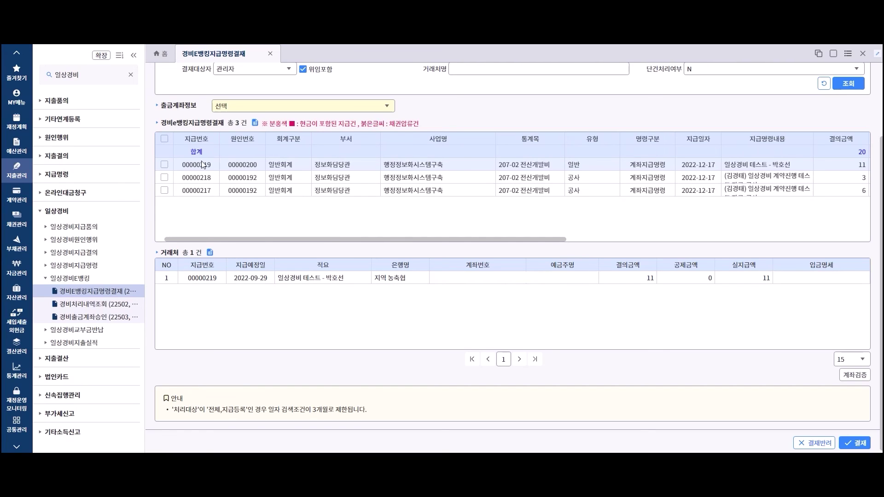
Check all listed e-banking payment orders for approval and choose the blank entry as their 출금계좌정보
click(164, 139)
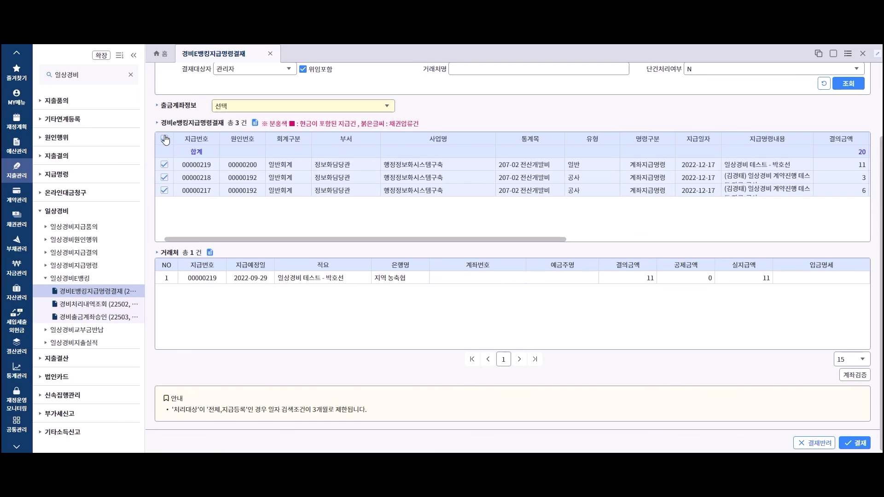
click(388, 108)
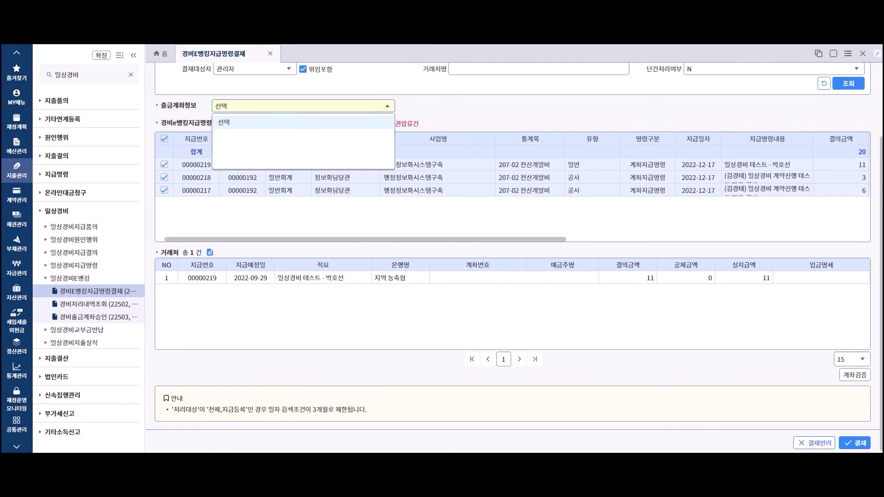
click(374, 161)
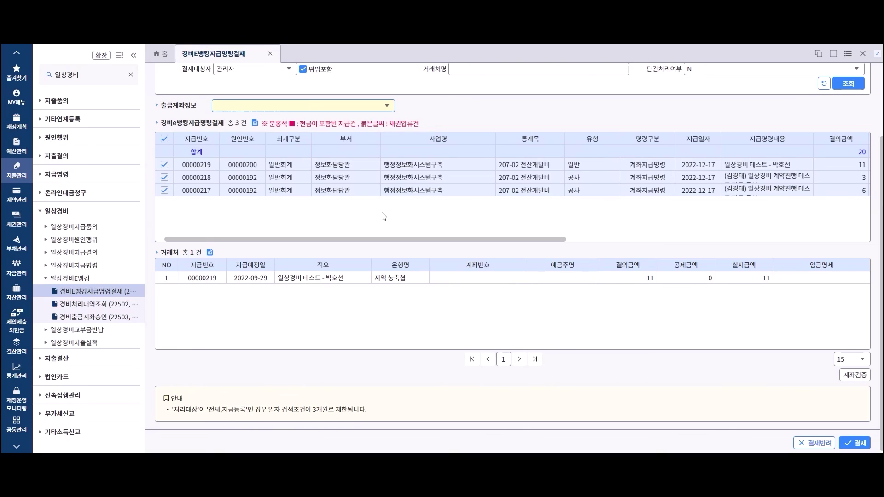
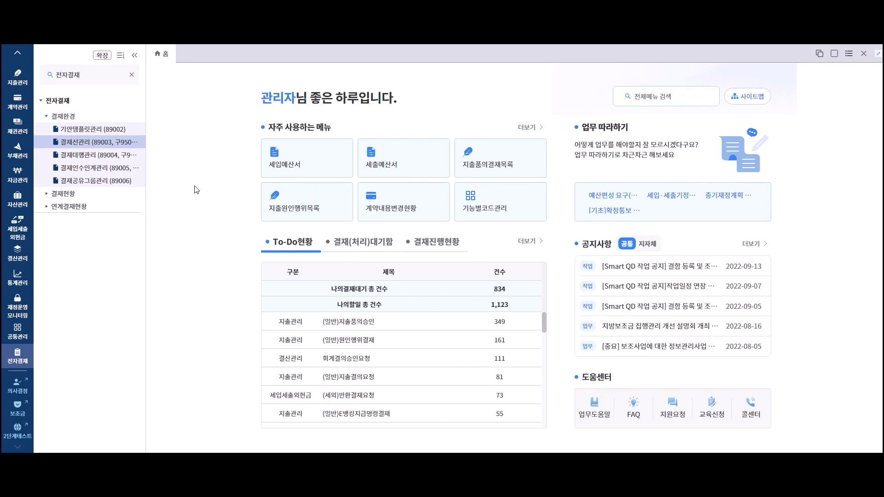
Start a new approval line in 결재선관리 with 결재업무 (일반)사전품의결재 and 결재선명 테스트
click(122, 145)
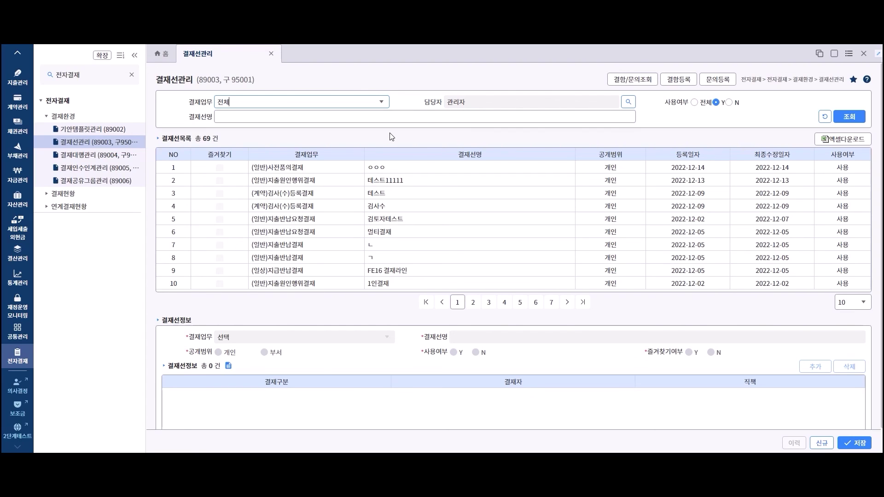
click(822, 443)
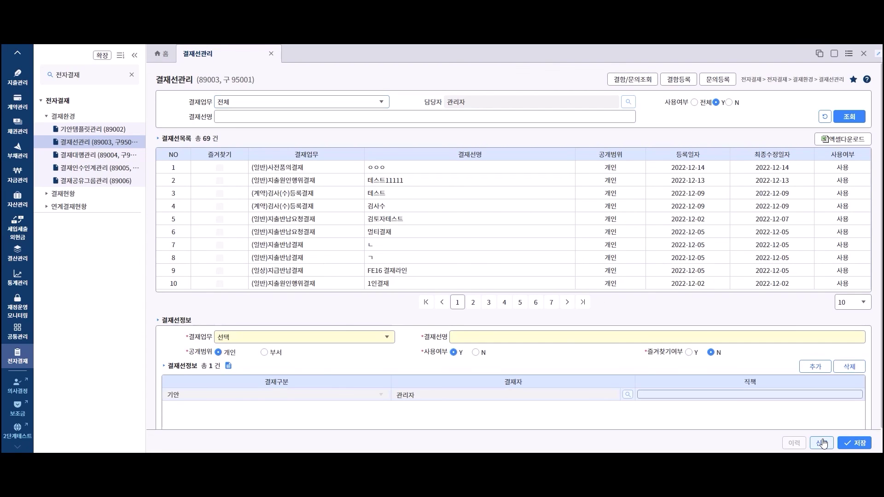
click(389, 341)
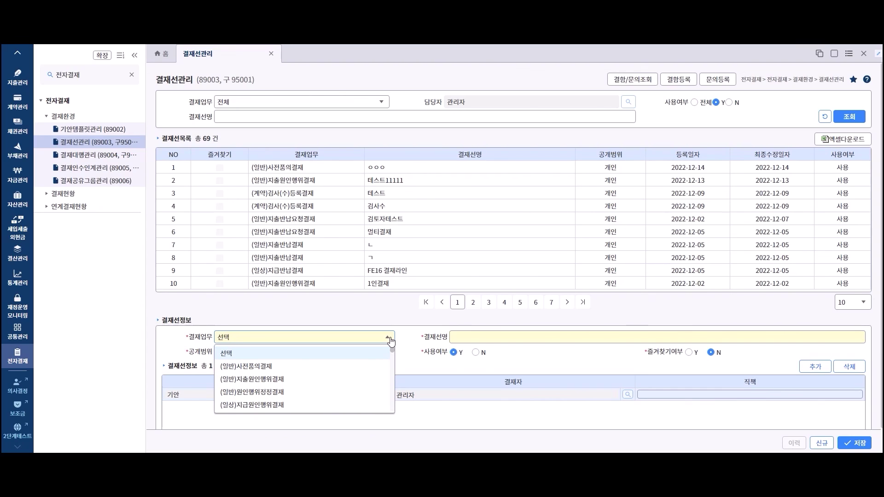
click(352, 366)
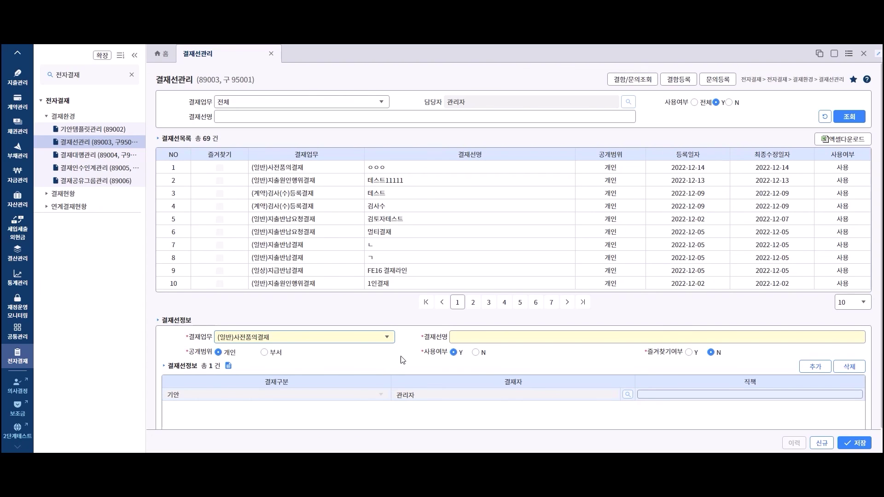
click(466, 340)
text(테스트)
Add the approver 테스트1 to the approval line by searching users for 테스트 with the department filter cleared
click(815, 367)
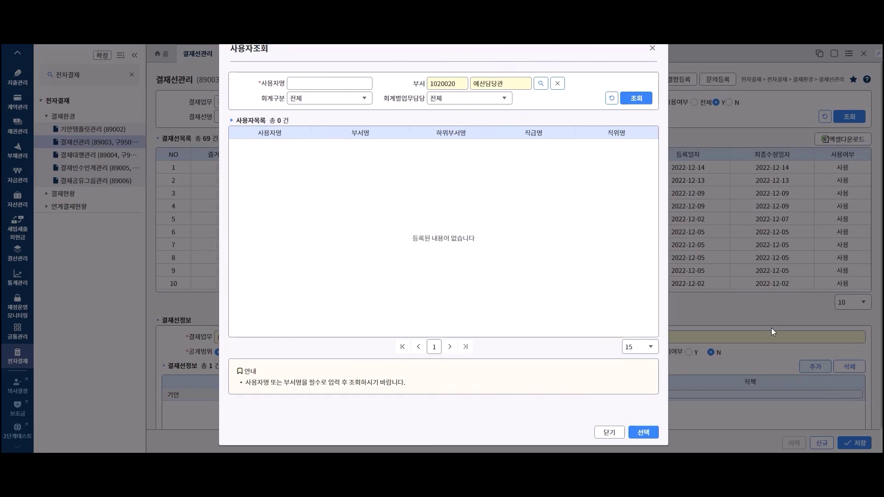
click(557, 83)
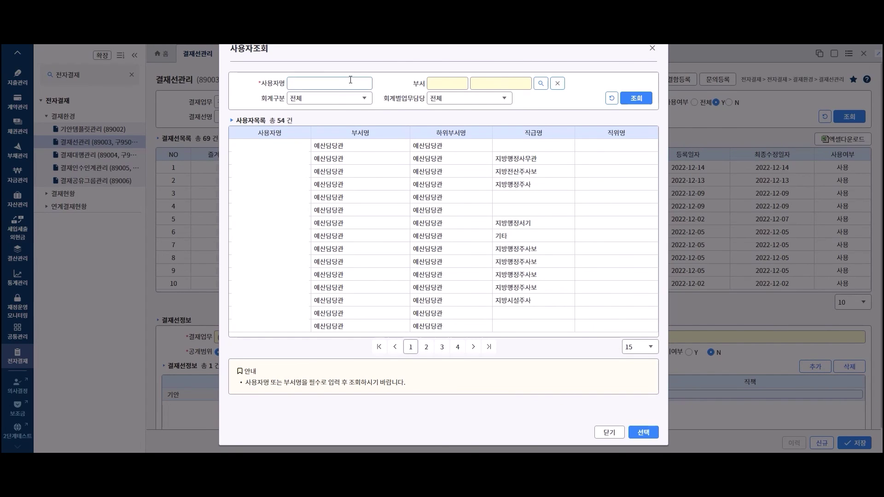
text(테스트)
click(636, 98)
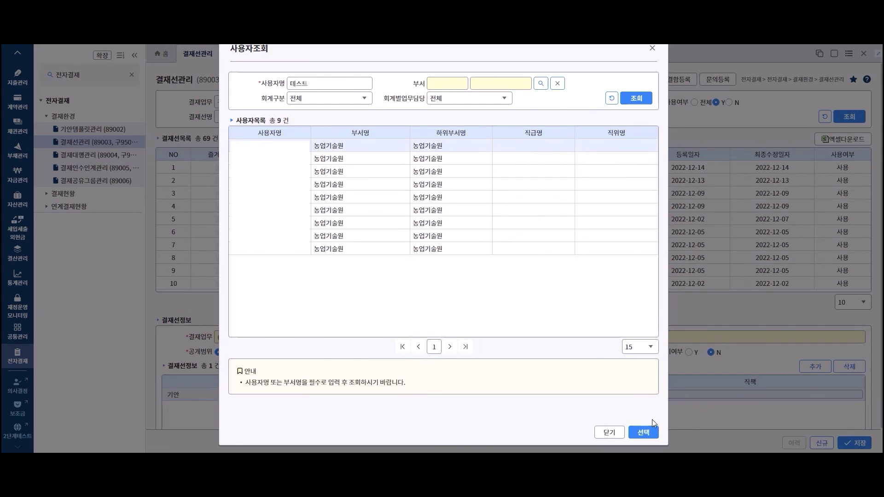
click(642, 433)
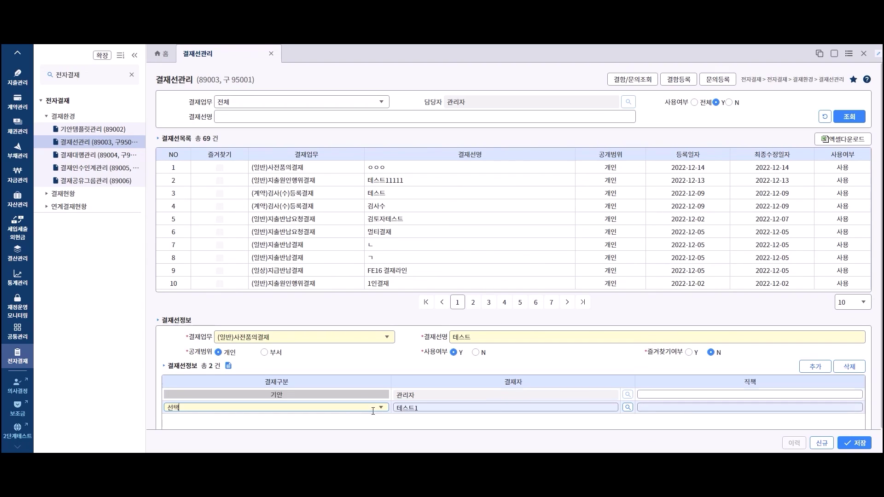
Set the added approver's 결재구분 to 전결, enter 테스트 as the 직책 of both approvers and save the approval line
click(381, 408)
click(335, 392)
click(644, 395)
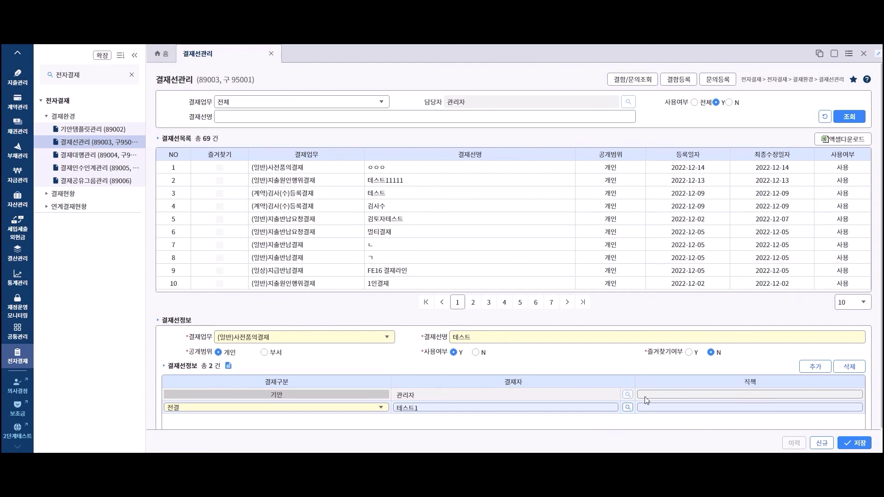
text(테)
text(스트)
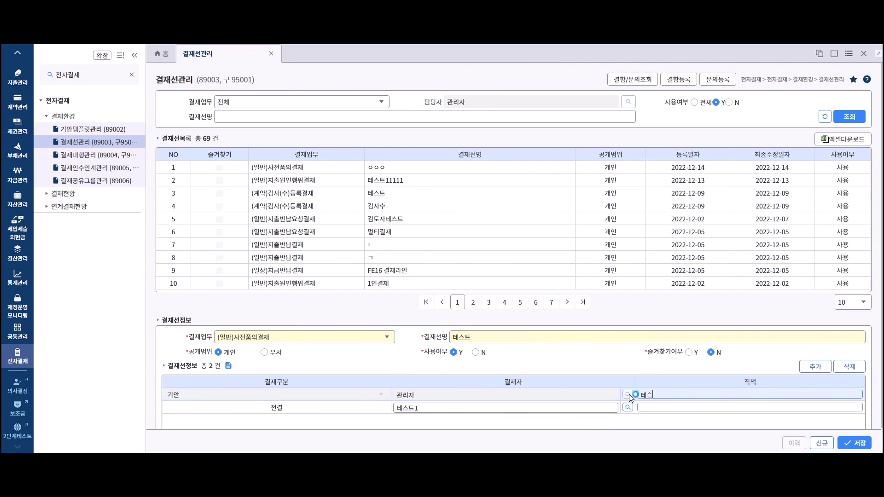
click(649, 407)
text(테스트)
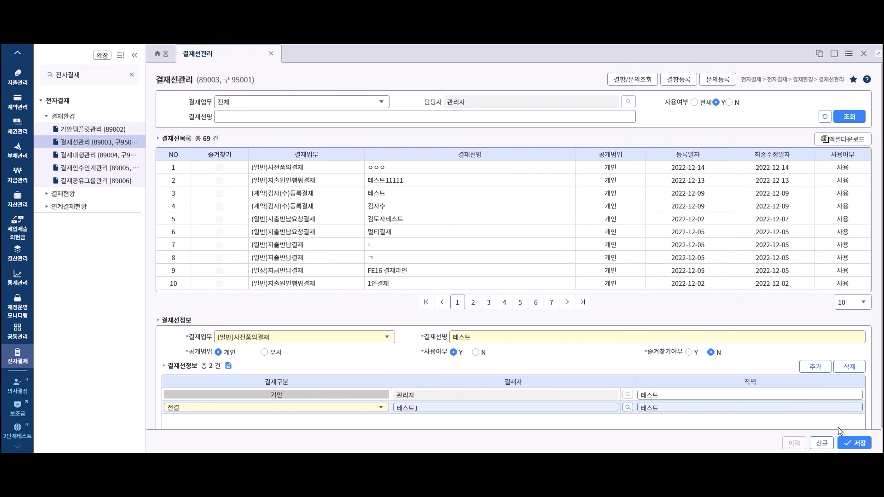
click(851, 443)
click(503, 271)
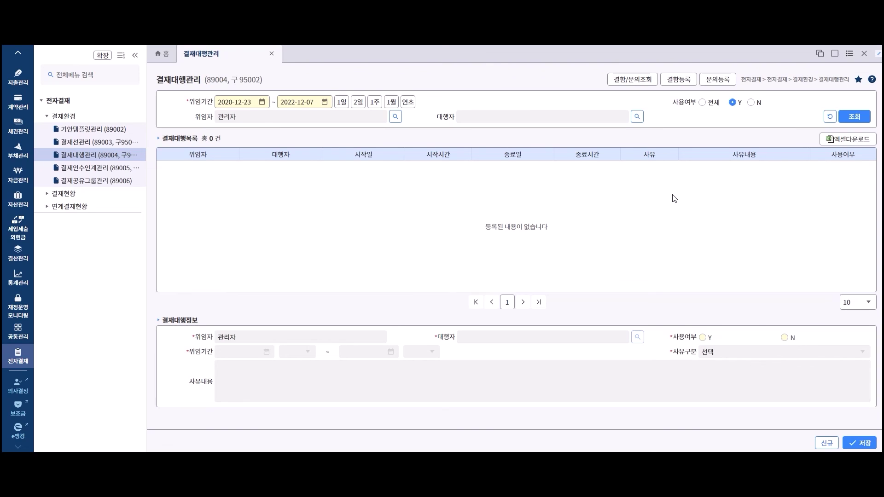
Look up the delegations in 결재대행관리 and replace the 대행자 of the 2022-11-30 휴가 entry with 테스트1
click(850, 119)
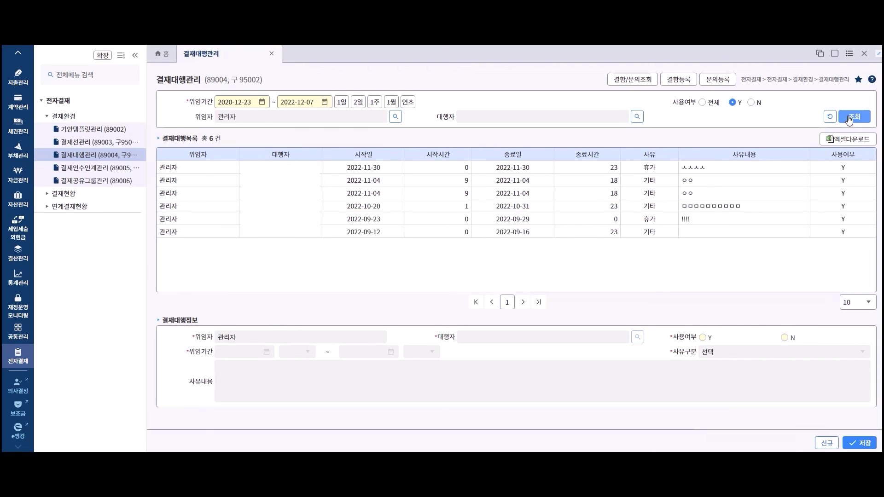
click(363, 168)
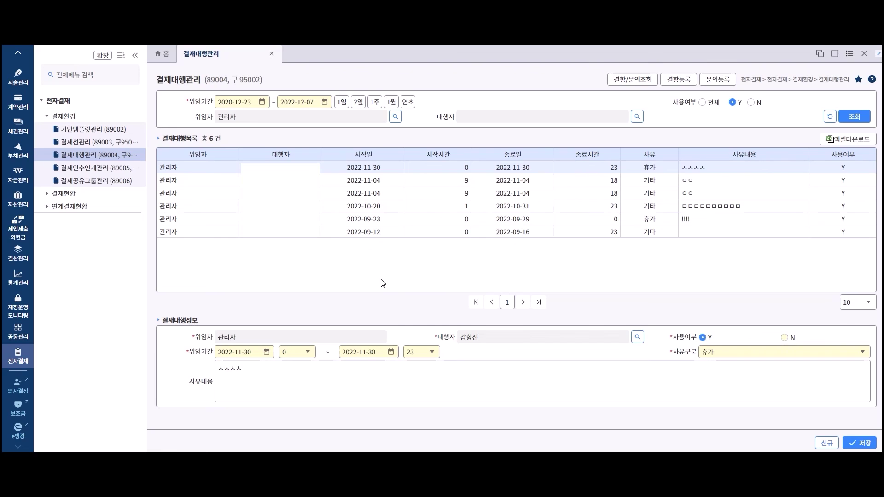
click(637, 337)
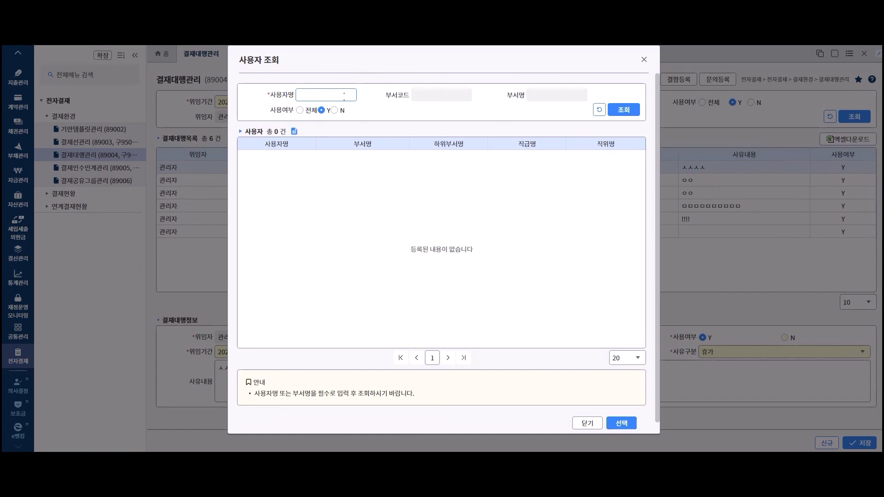
click(624, 111)
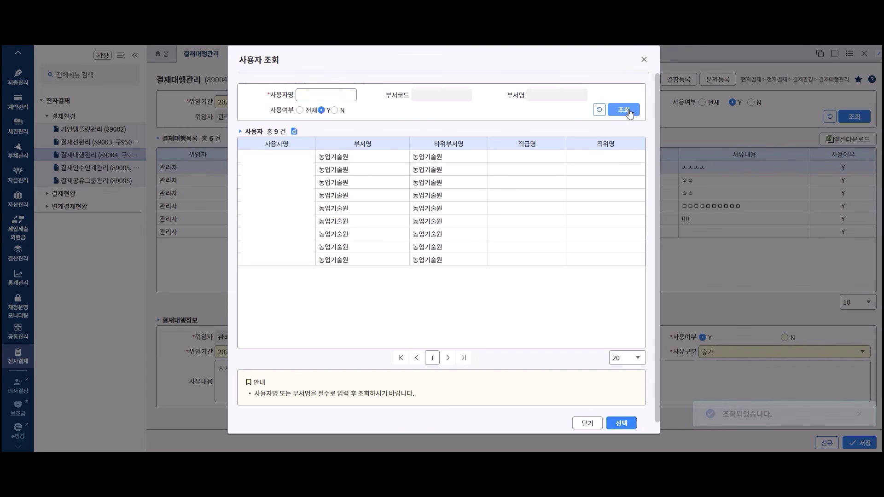
click(387, 159)
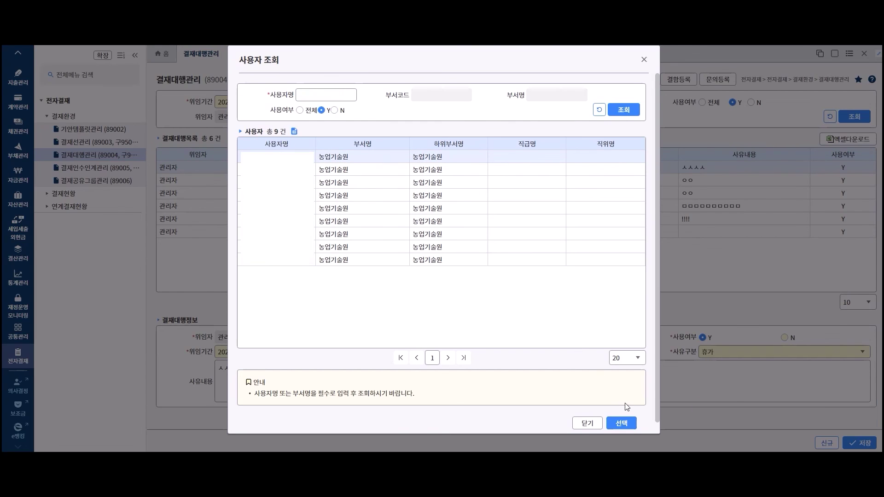
click(622, 423)
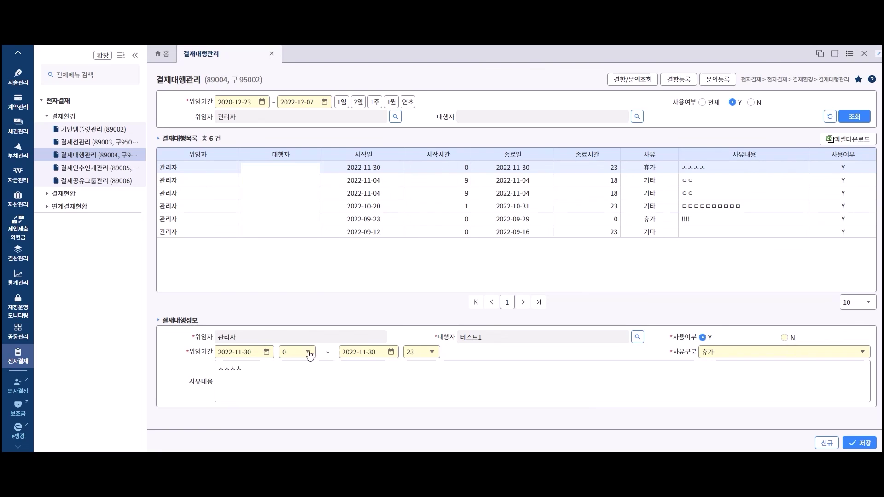
Set the start of the delegation period to 2022-11-23 at hour 15
click(267, 353)
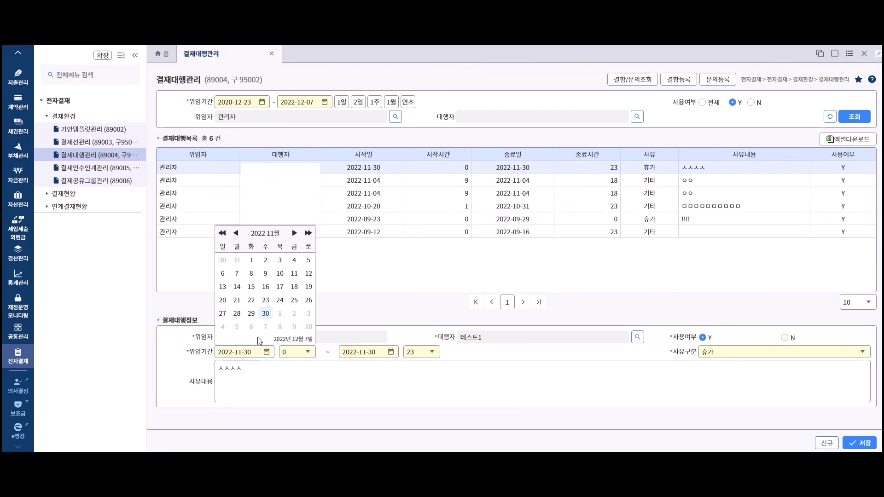
click(265, 299)
click(307, 352)
scroll(299, 392, down, 5)
click(295, 368)
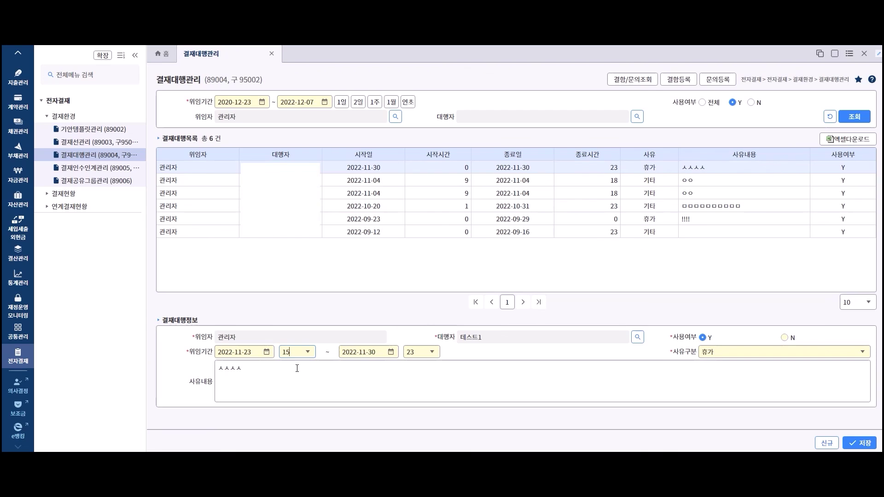
Change the delegation's 사유구분 to 출장, replace its 사유내용 with 테스트 and save it
click(870, 357)
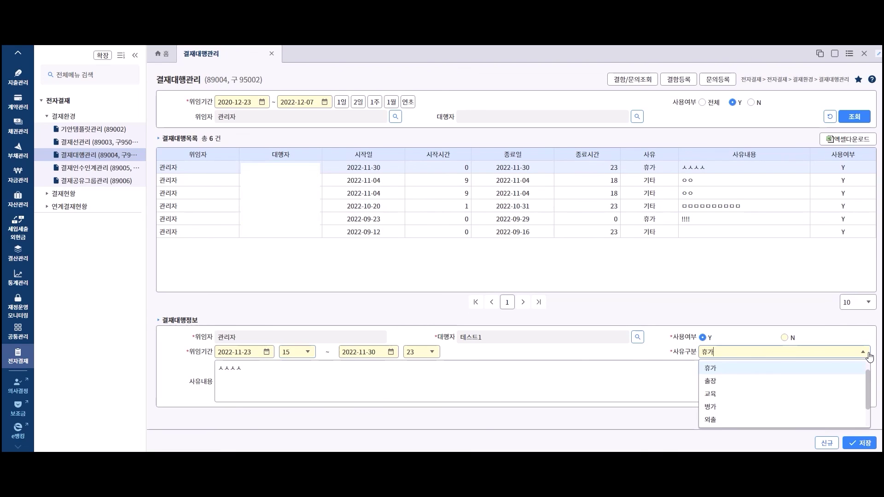
click(806, 385)
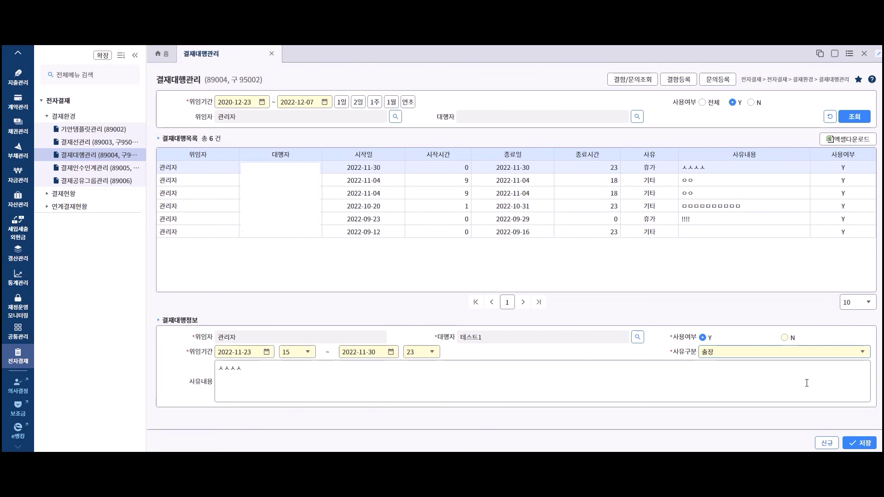
drag(282, 369, 186, 372)
text(테스트)
click(866, 443)
click(518, 269)
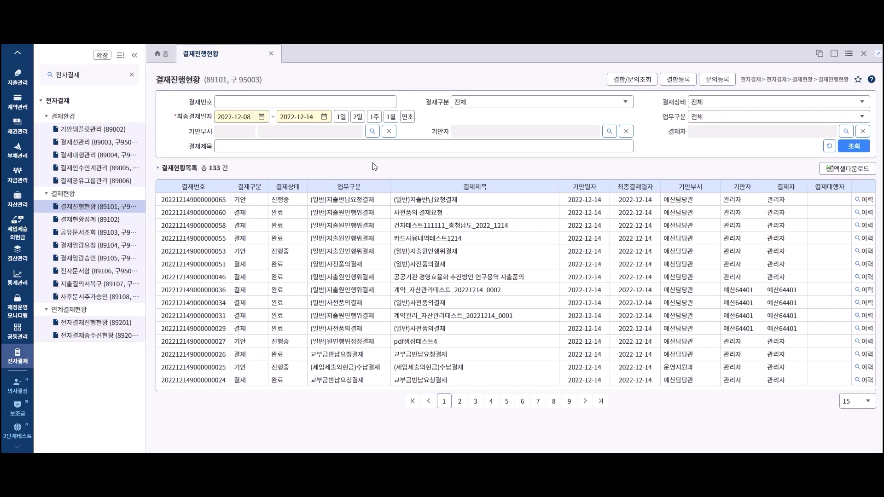
View the 공유문서조회 screen and the 전자문서함 screen under 결재현황
click(123, 233)
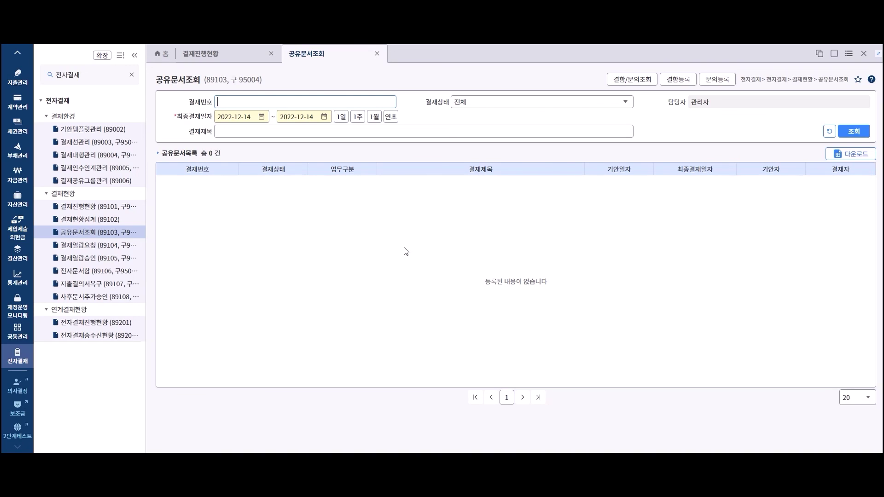
click(130, 274)
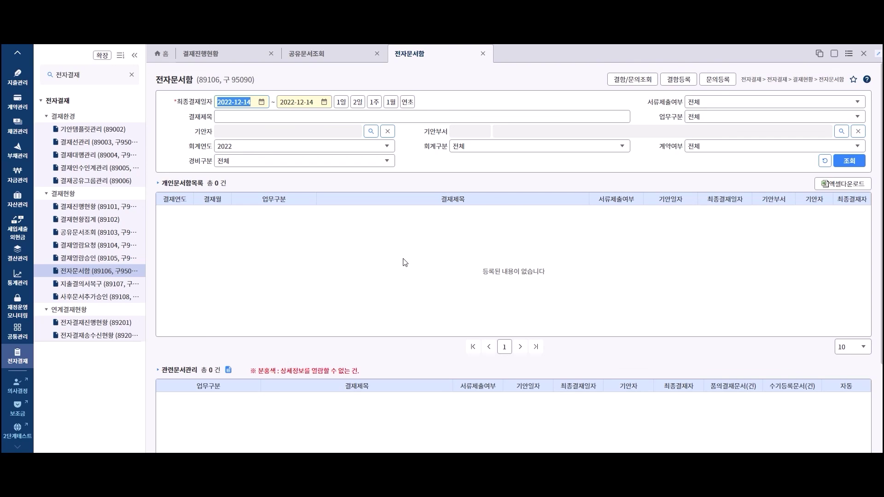
Set the start of the 최종결재일자 range to 2020-12-23 in 전자문서함 and look up the documents
click(261, 102)
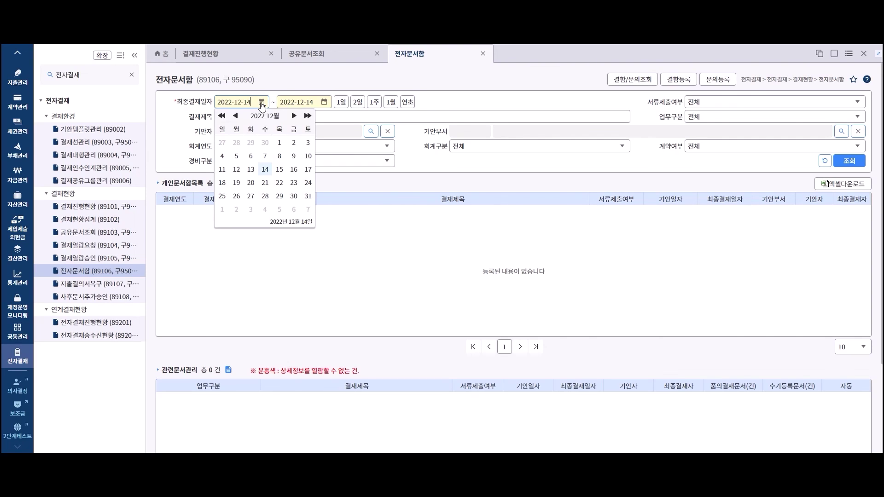
click(221, 115)
click(221, 116)
click(265, 182)
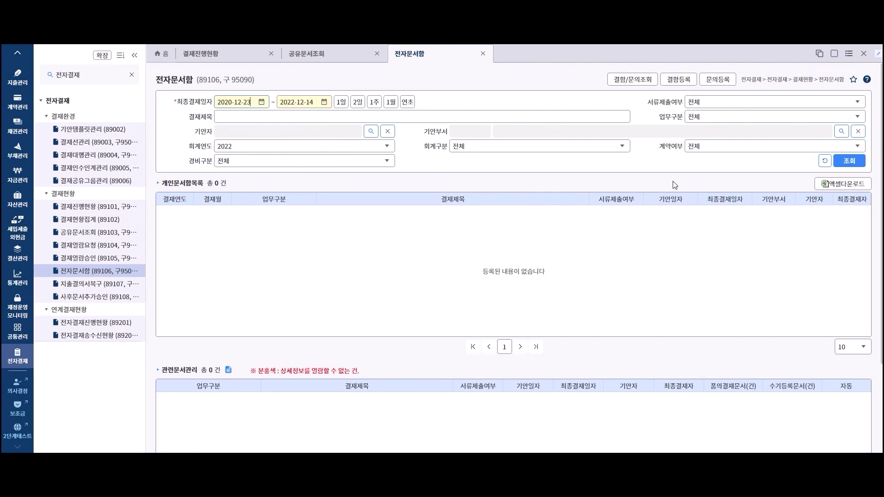
click(857, 160)
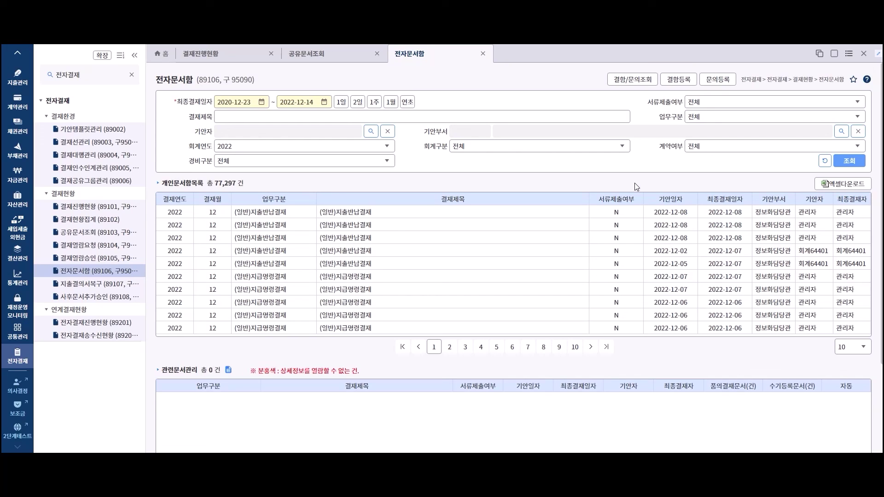
View the 결재상세조회 details of the related document for the first (일반)지출반납결재 entry in 개인문서함목록, and close them
click(524, 211)
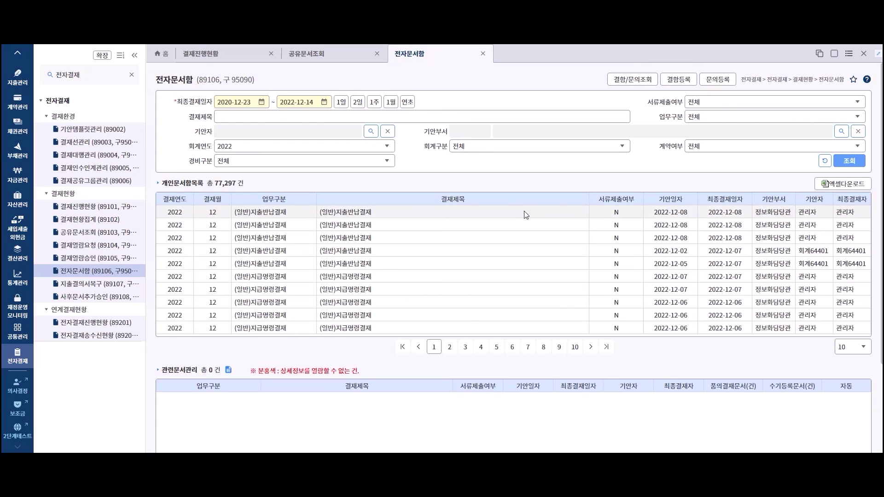
scroll(364, 392, down, 2)
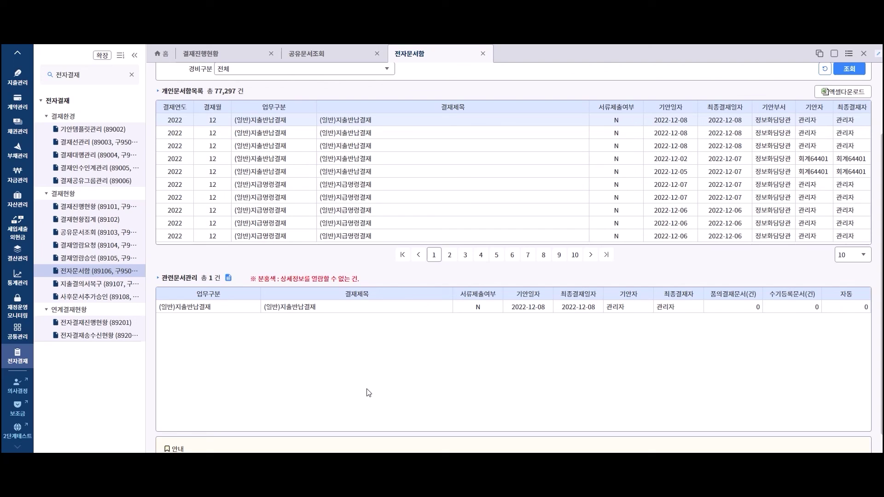
double_click(322, 307)
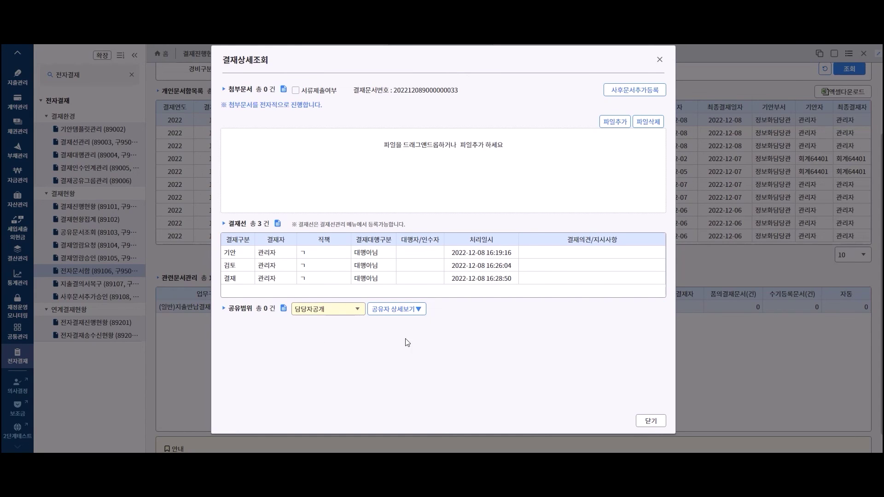
click(652, 421)
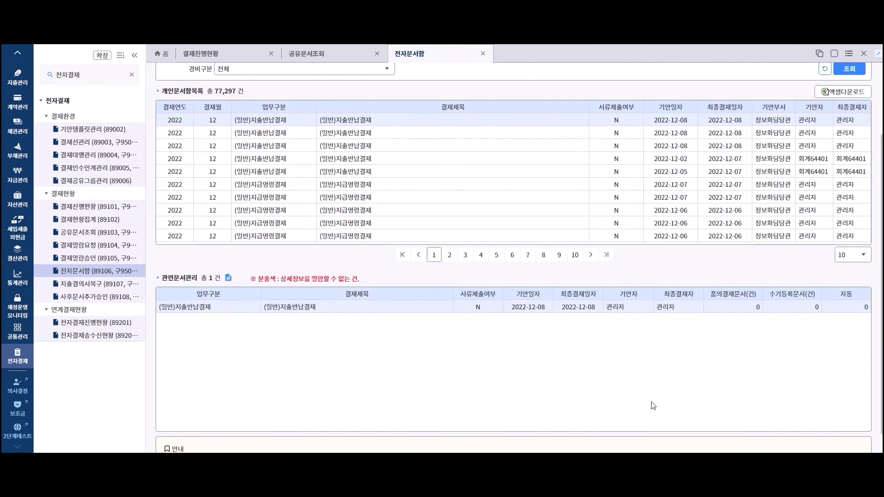